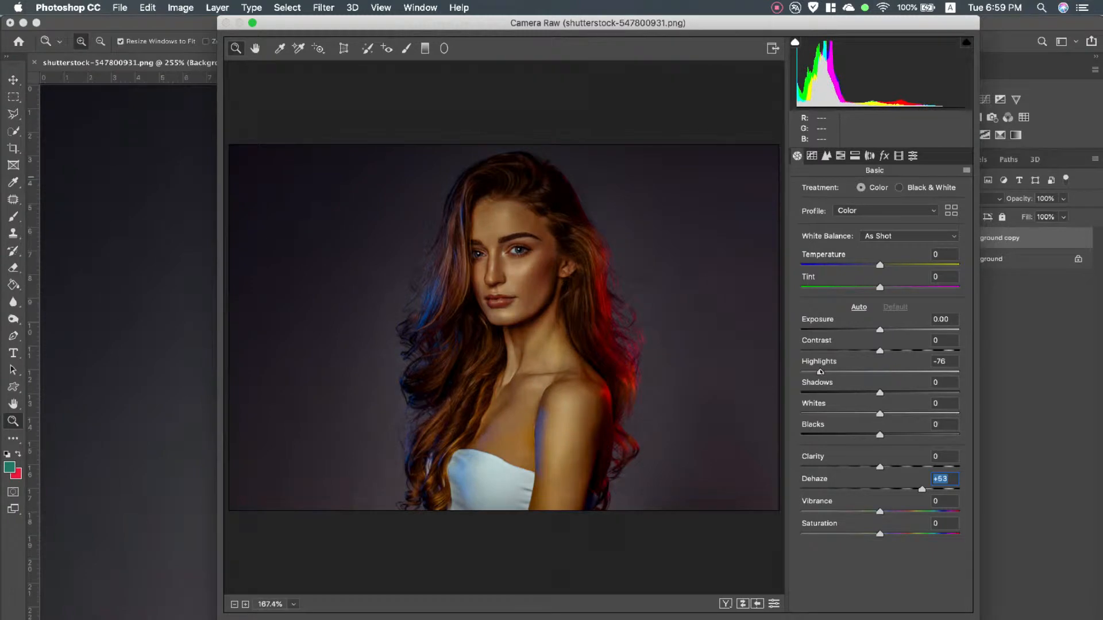
Set the basic tone to Shadows +53, Blacks +53, Whites -46, Clarity +28 and Contrast +23
{"action": "left_click_drag", "start_coordinate": [895, 393], "coordinate": [922, 395]}
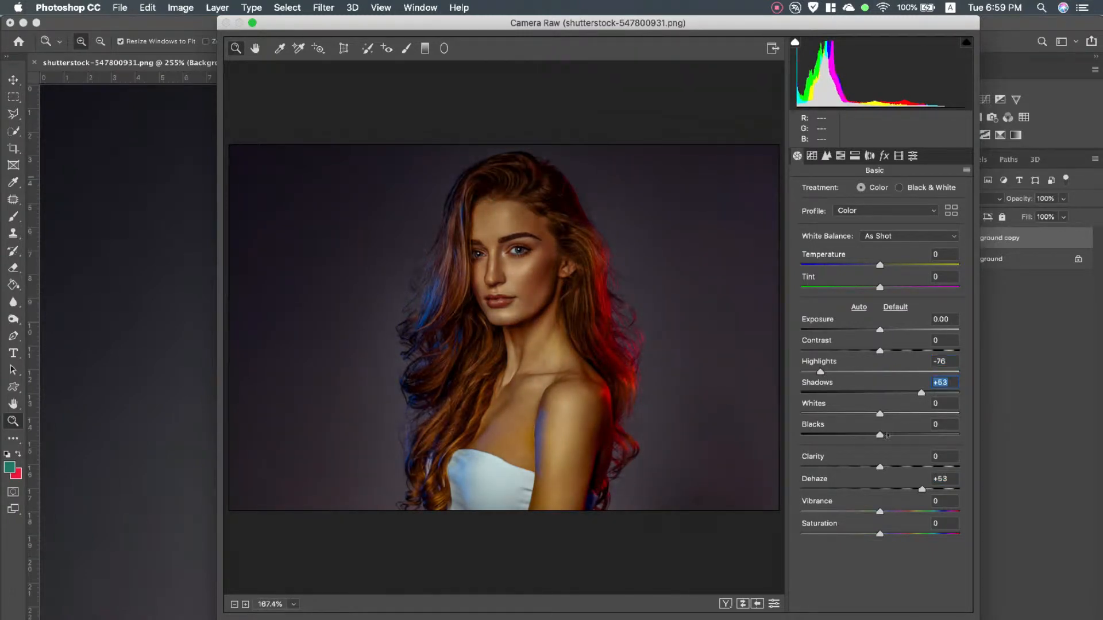
{"action": "left_click_drag", "start_coordinate": [879, 435], "coordinate": [844, 415]}
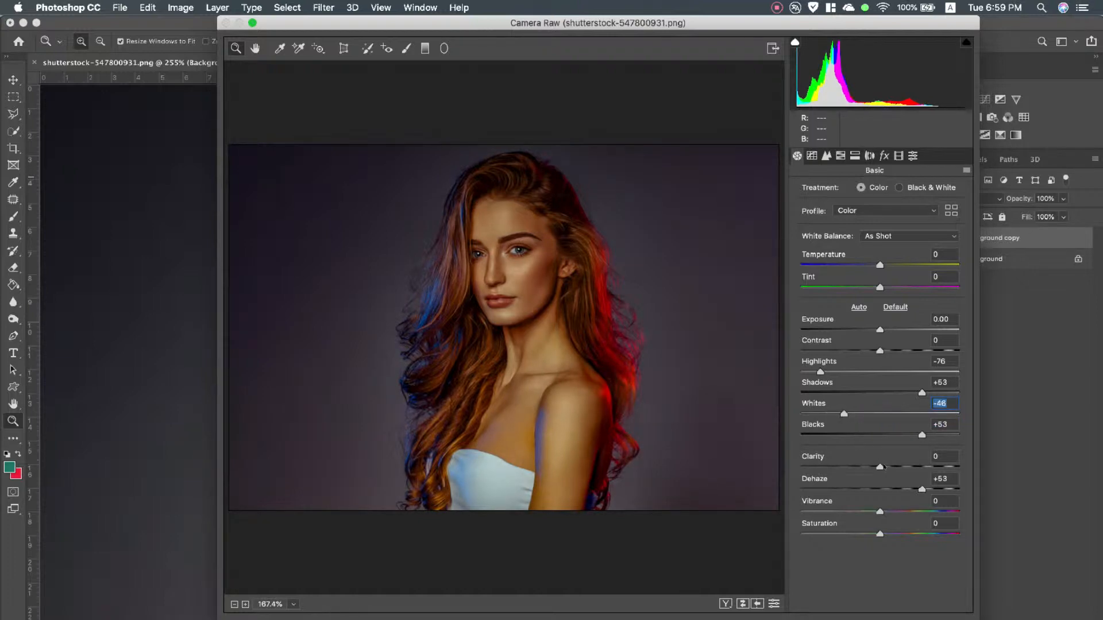
{"action": "left_click_drag", "start_coordinate": [884, 467], "coordinate": [905, 468]}
{"action": "left_click_drag", "start_coordinate": [894, 352], "coordinate": [897, 352]}
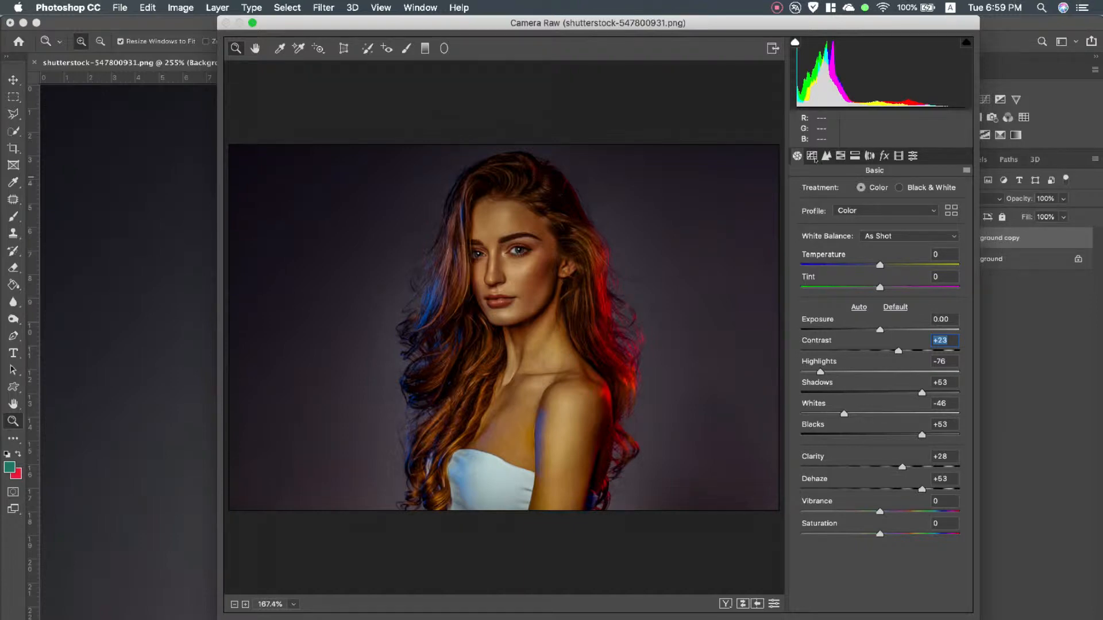
Brighten the portrait's tones by adjusting the tone curve
{"action": "left_click", "coordinate": [813, 157]}
{"action": "left_click_drag", "start_coordinate": [880, 425], "coordinate": [894, 466]}
Set the sharpening amount to 49 and the luminance noise reduction to 21
{"action": "left_click", "coordinate": [827, 156]}
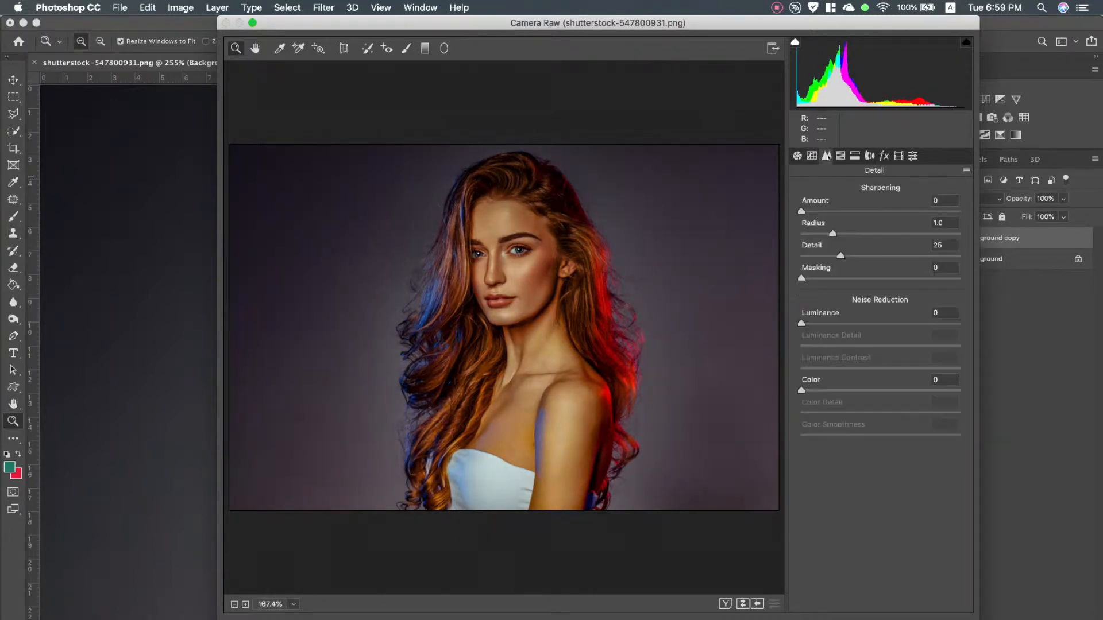
{"action": "left_click_drag", "start_coordinate": [801, 211], "coordinate": [853, 211]}
{"action": "left_click_drag", "start_coordinate": [812, 325], "coordinate": [836, 323]}
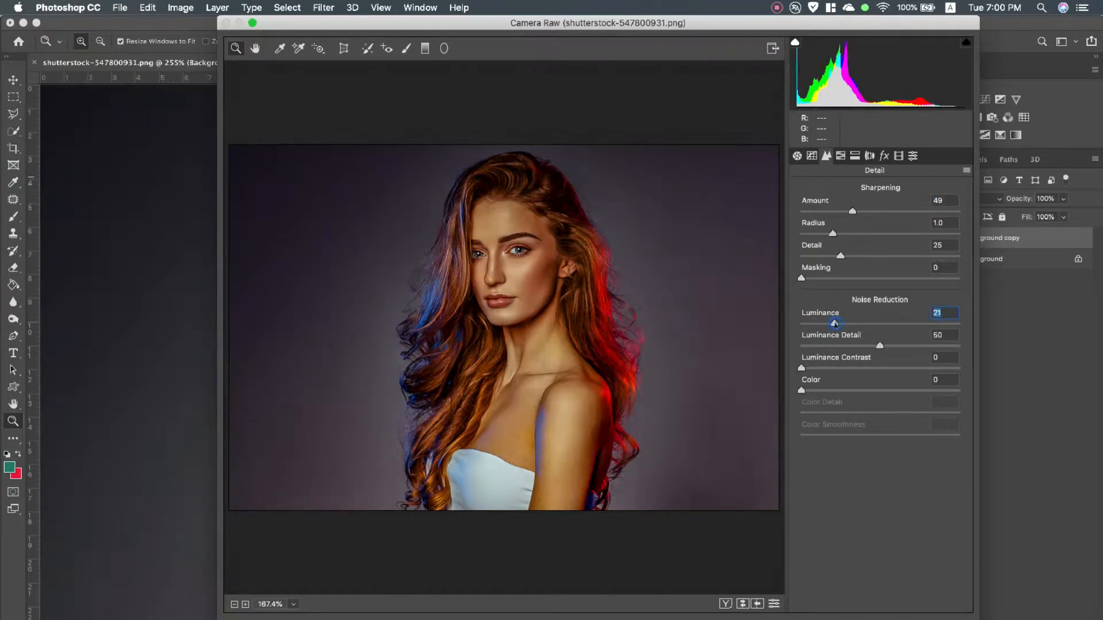
Reduce the HSL saturation to -8 for reds, -18 for oranges and -53 for yellows
{"action": "left_click", "coordinate": [840, 156]}
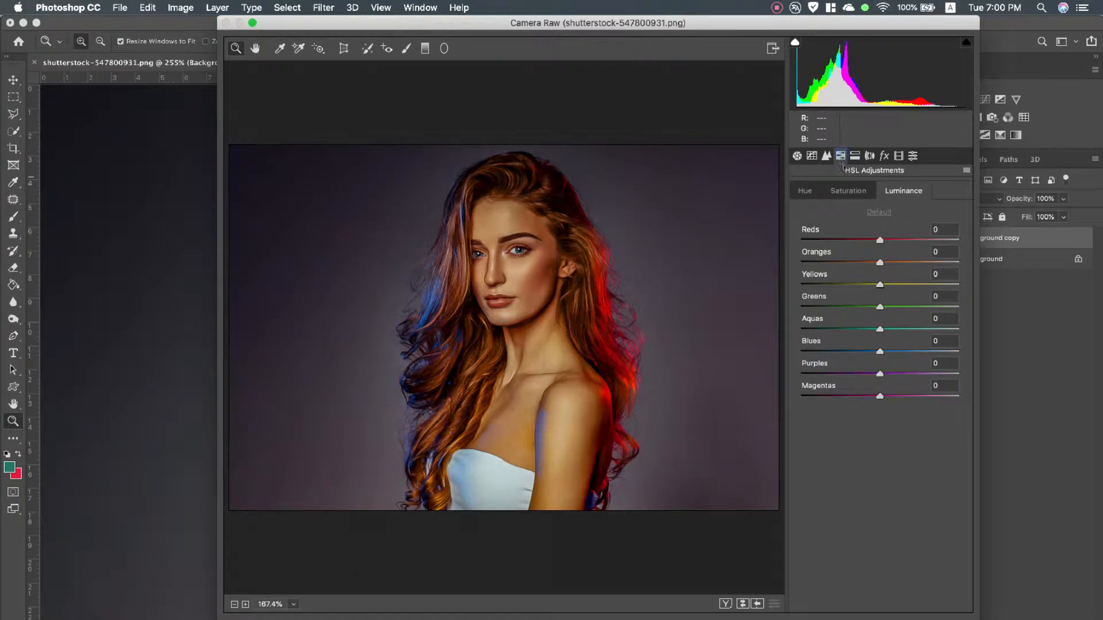
{"action": "left_click", "coordinate": [850, 190]}
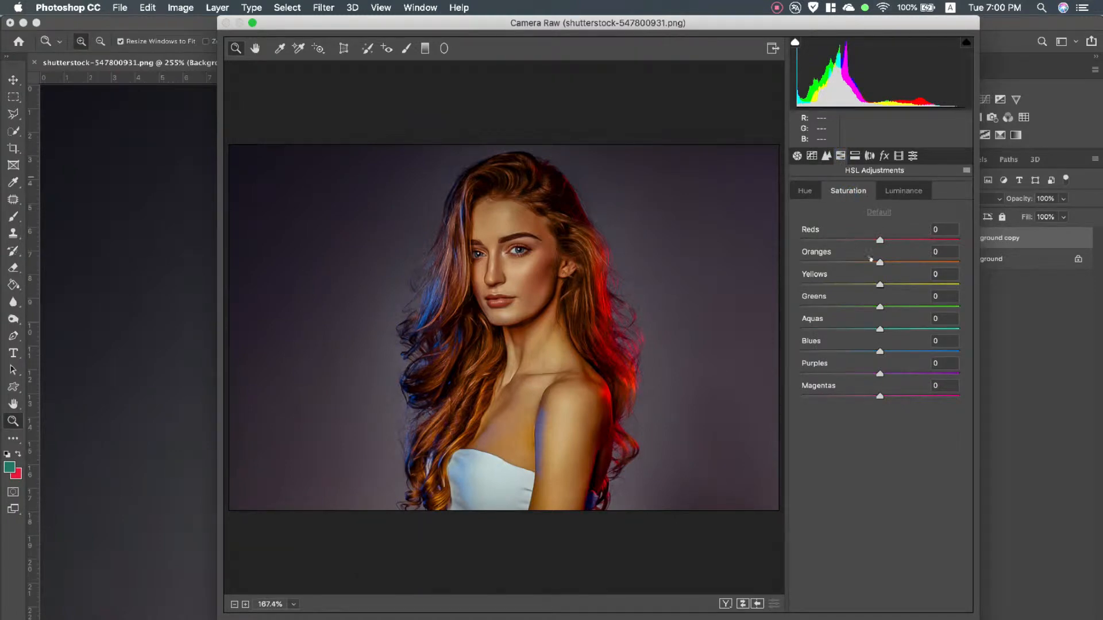
{"action": "left_click_drag", "start_coordinate": [879, 262], "coordinate": [874, 241]}
{"action": "left_click_drag", "start_coordinate": [884, 287], "coordinate": [835, 287]}
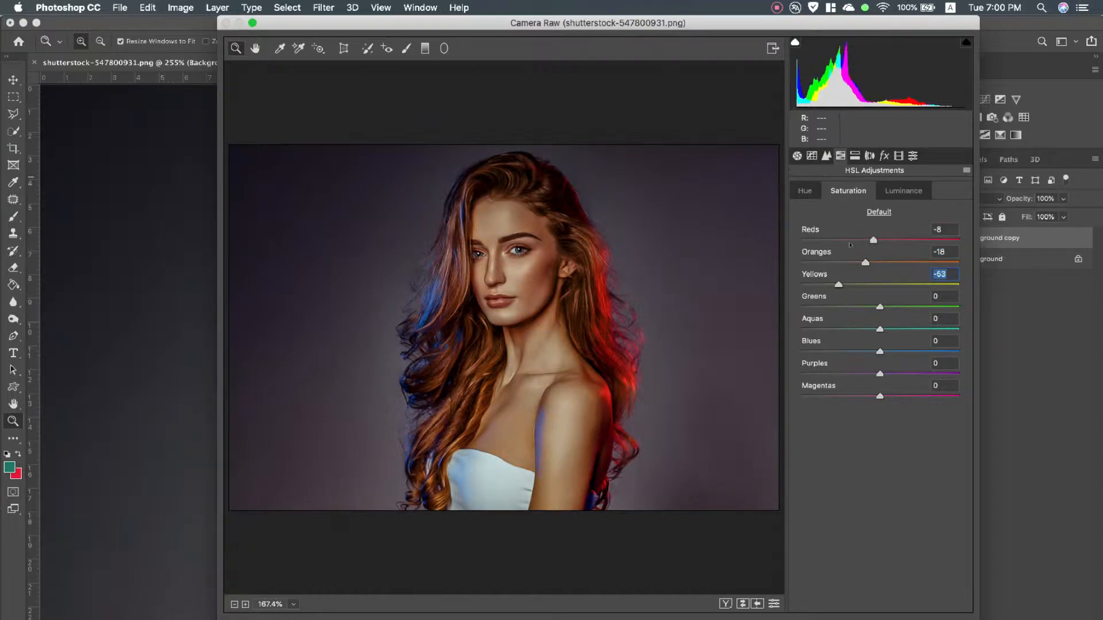
Set the HSL hue to -66 for yellows and -8 for oranges, and the oranges' luminance to +24
{"action": "left_click", "coordinate": [813, 193]}
{"action": "left_click_drag", "start_coordinate": [880, 285], "coordinate": [873, 262]}
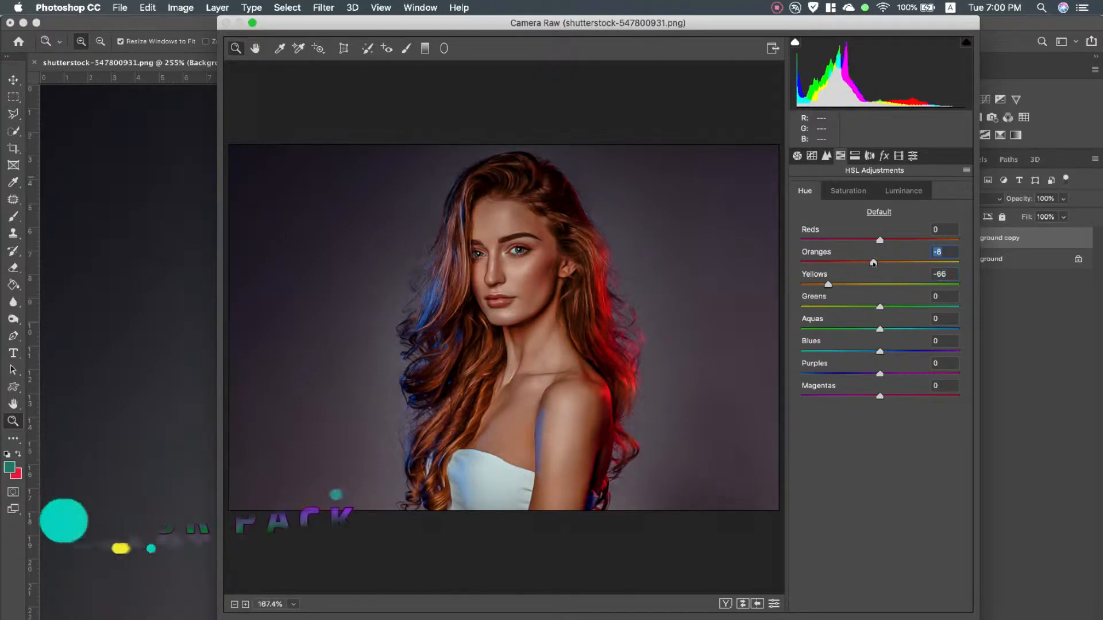
{"action": "left_click", "coordinate": [903, 191]}
{"action": "mouse_move", "coordinate": [880, 263]}
{"action": "left_mouse_down"}
{"action": "mouse_move", "coordinate": [869, 263]}
{"action": "mouse_move", "coordinate": [899, 263]}
{"action": "left_mouse_up"}
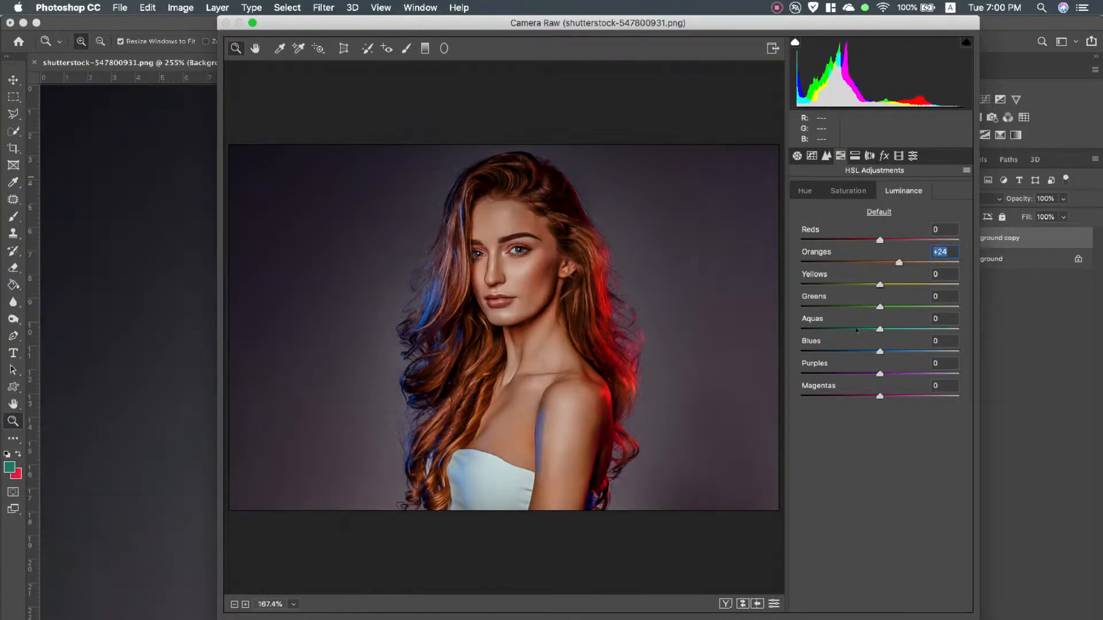
Split-tone the photo with highlights at hue 48 and saturation 16, balance +3, and shadows at hue 41 and saturation 13
{"action": "left_click", "coordinate": [854, 156]}
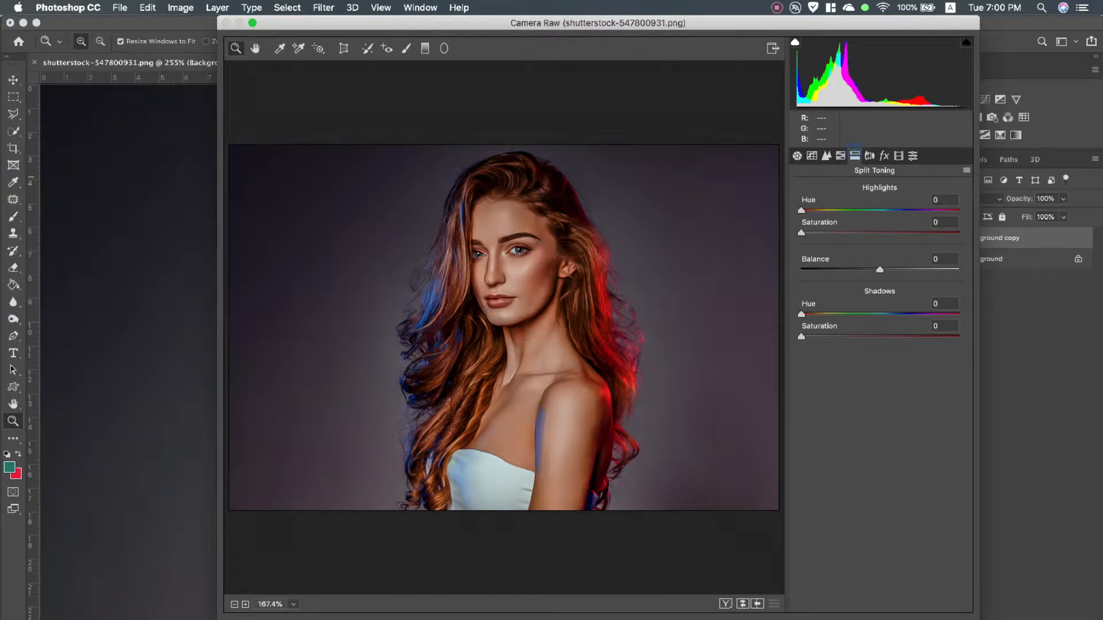
{"action": "left_click_drag", "start_coordinate": [802, 212], "coordinate": [830, 231]}
{"action": "mouse_move", "coordinate": [879, 269]}
{"action": "left_mouse_down"}
{"action": "mouse_move", "coordinate": [808, 271]}
{"action": "mouse_move", "coordinate": [941, 278]}
{"action": "mouse_move", "coordinate": [865, 273]}
{"action": "mouse_move", "coordinate": [883, 274]}
{"action": "left_mouse_up"}
{"action": "key", "text": "Tab"}
{"action": "left_click_drag", "start_coordinate": [801, 314], "coordinate": [824, 334]}
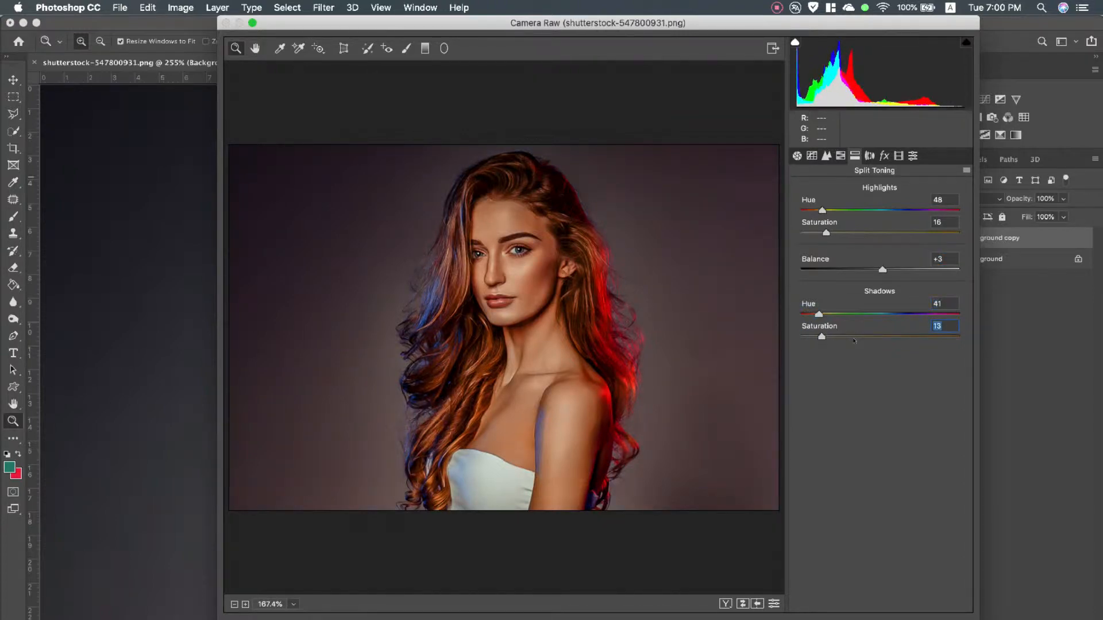
Calibrate the red primary to hue -22 and saturation -42
{"action": "left_click", "coordinate": [869, 155]}
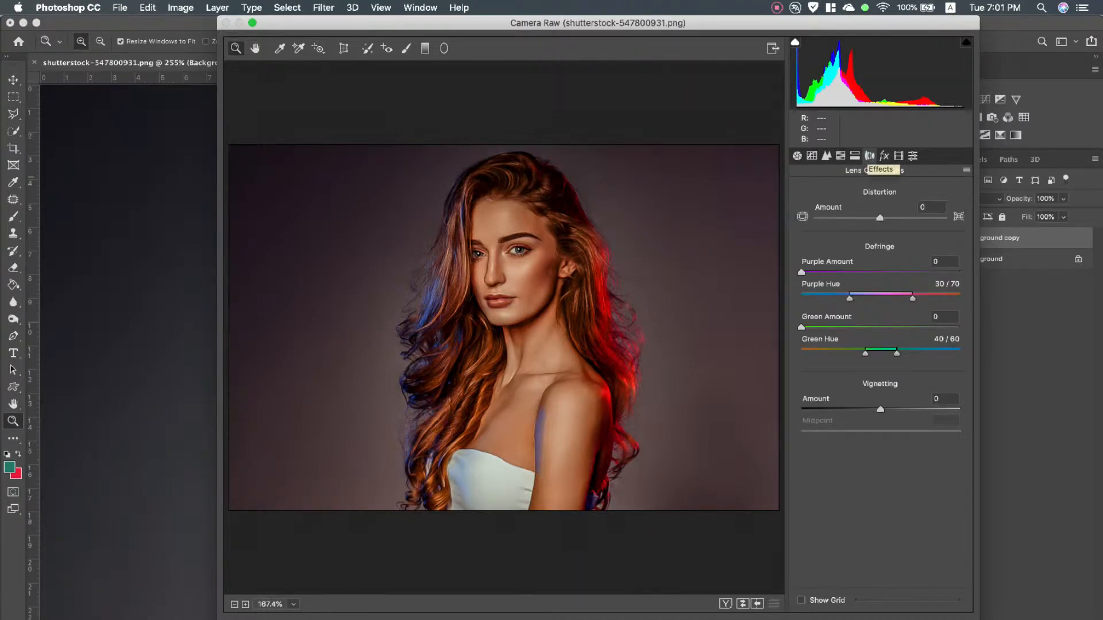
{"action": "left_click", "coordinate": [884, 156]}
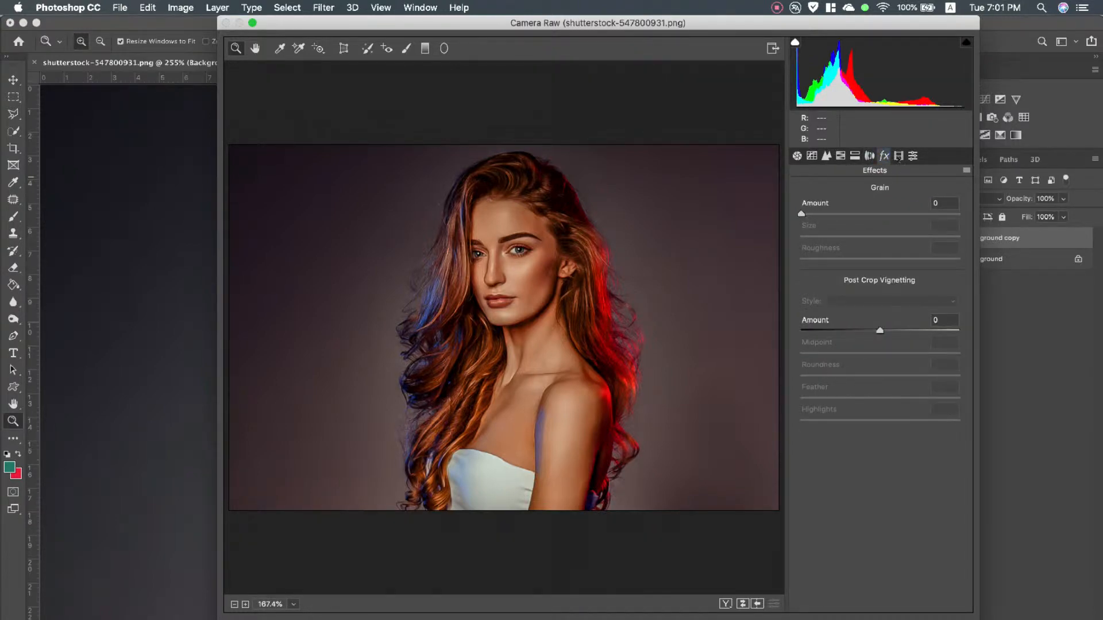
{"action": "left_click", "coordinate": [898, 156]}
{"action": "left_click_drag", "start_coordinate": [879, 284], "coordinate": [828, 306]}
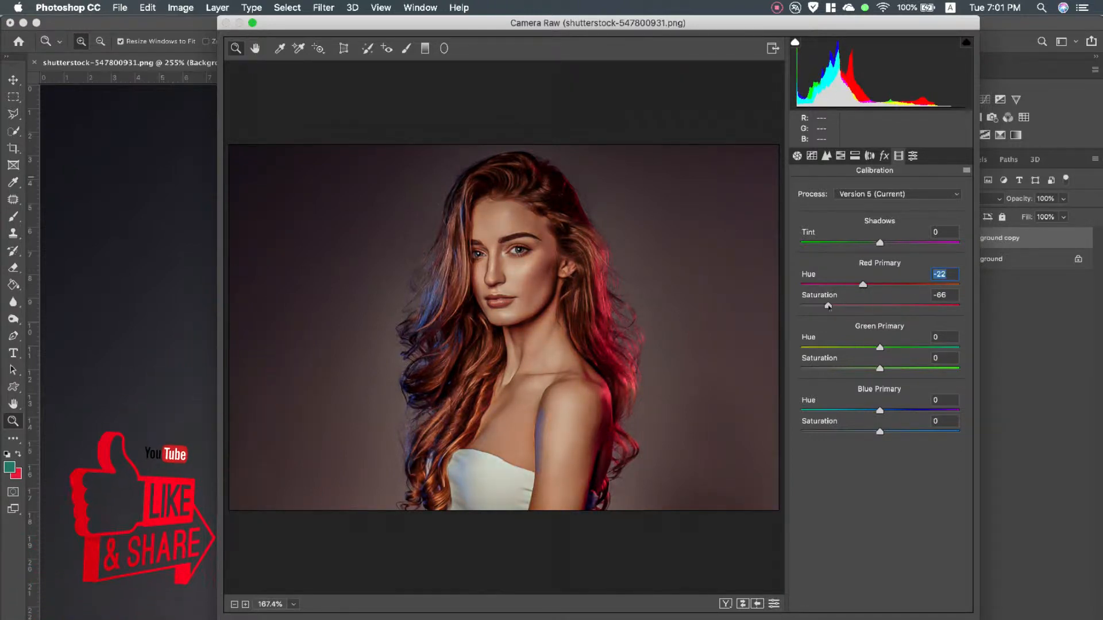
{"action": "left_click_drag", "start_coordinate": [829, 306], "coordinate": [847, 309]}
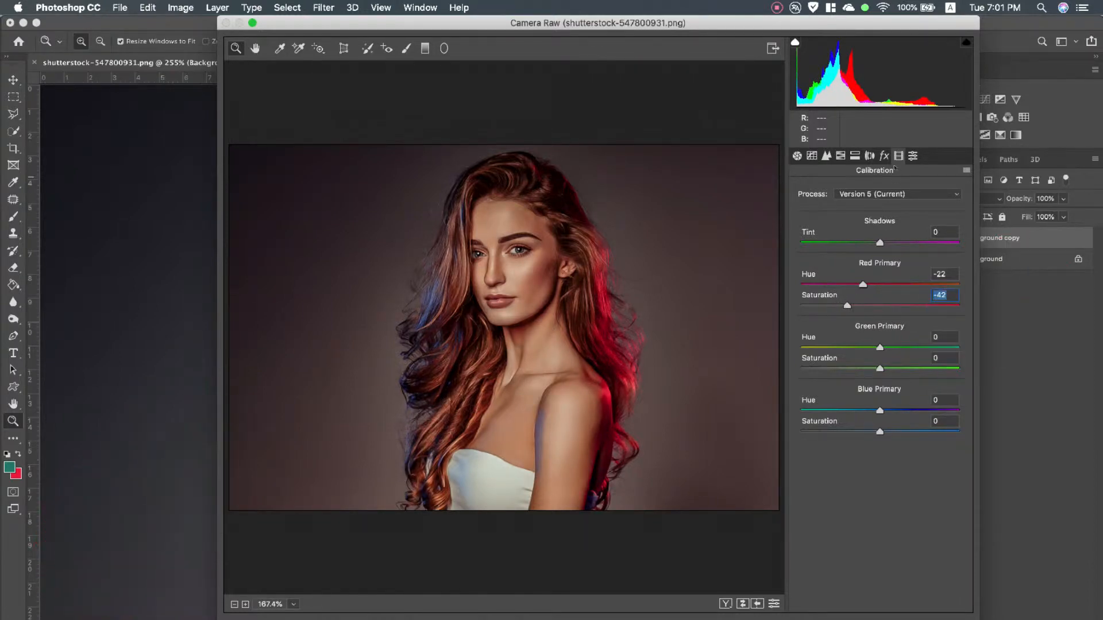
Apply the Camera Raw adjustments to the Background copy layer and compare the result with the original by toggling the layer's visibility
{"action": "left_click", "coordinate": [883, 156]}
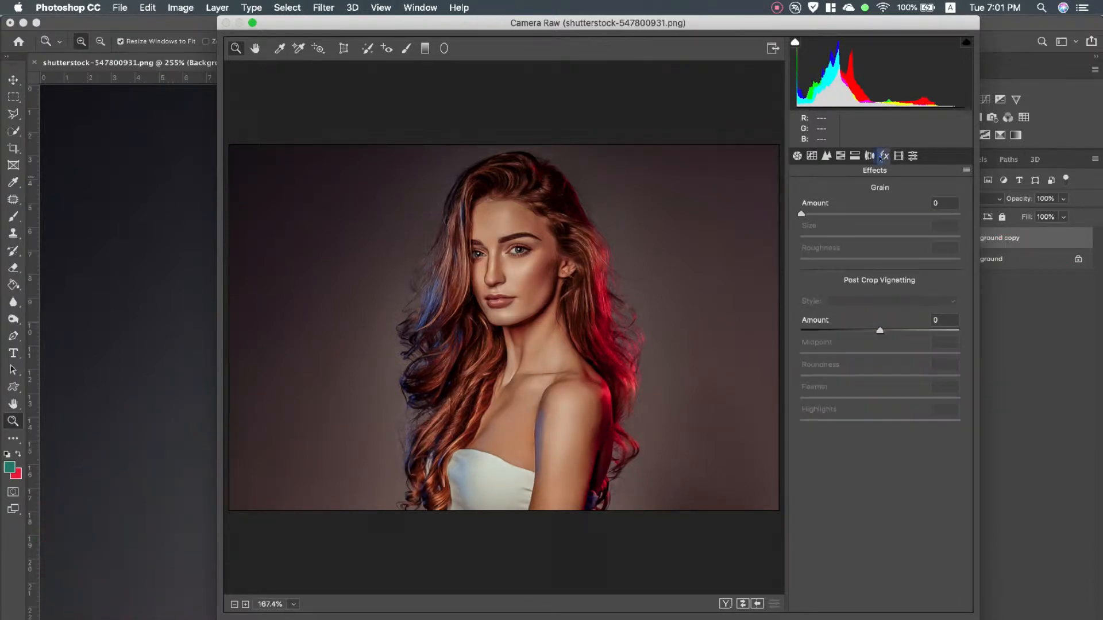
{"action": "left_click", "coordinate": [869, 156]}
{"action": "left_click", "coordinate": [883, 157]}
{"action": "key", "text": "Return"}
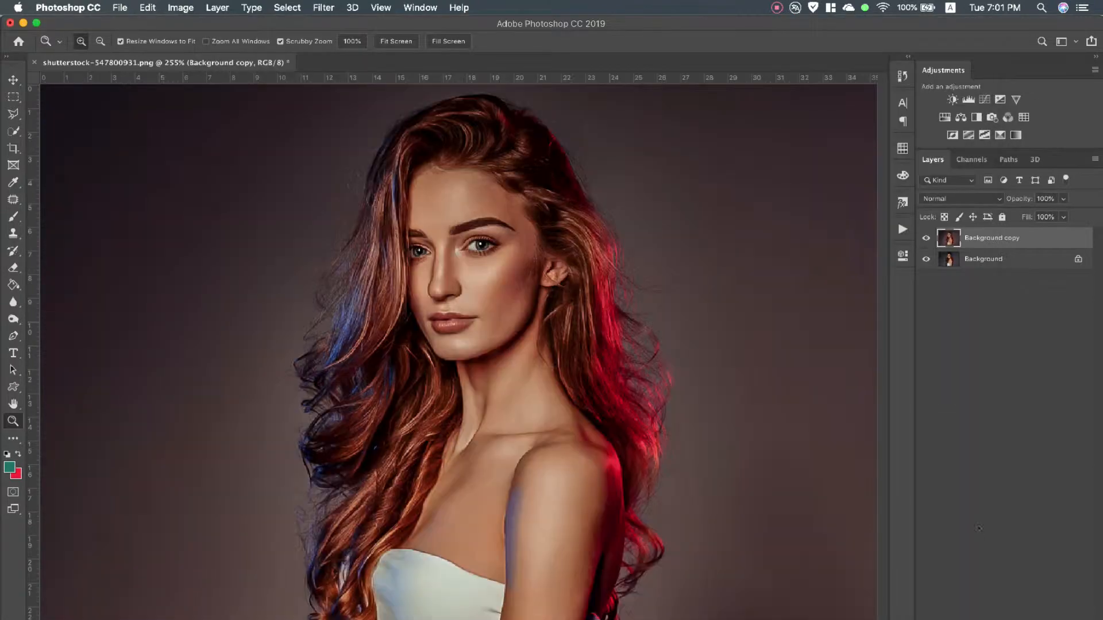
{"action": "left_click", "coordinate": [926, 238]}
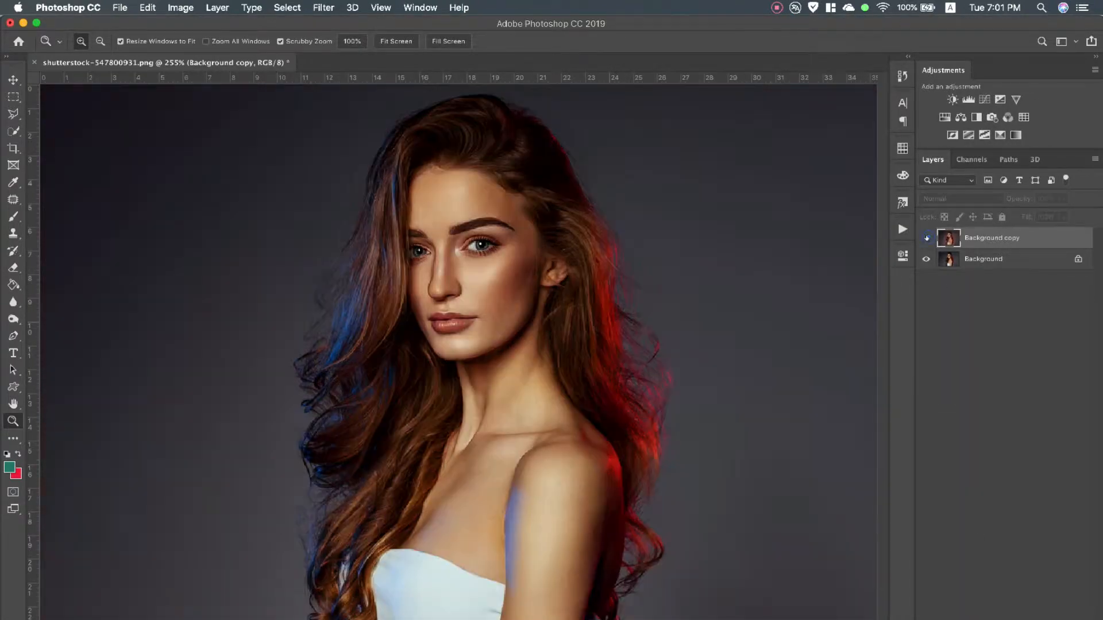
{"action": "left_click", "coordinate": [926, 238]}
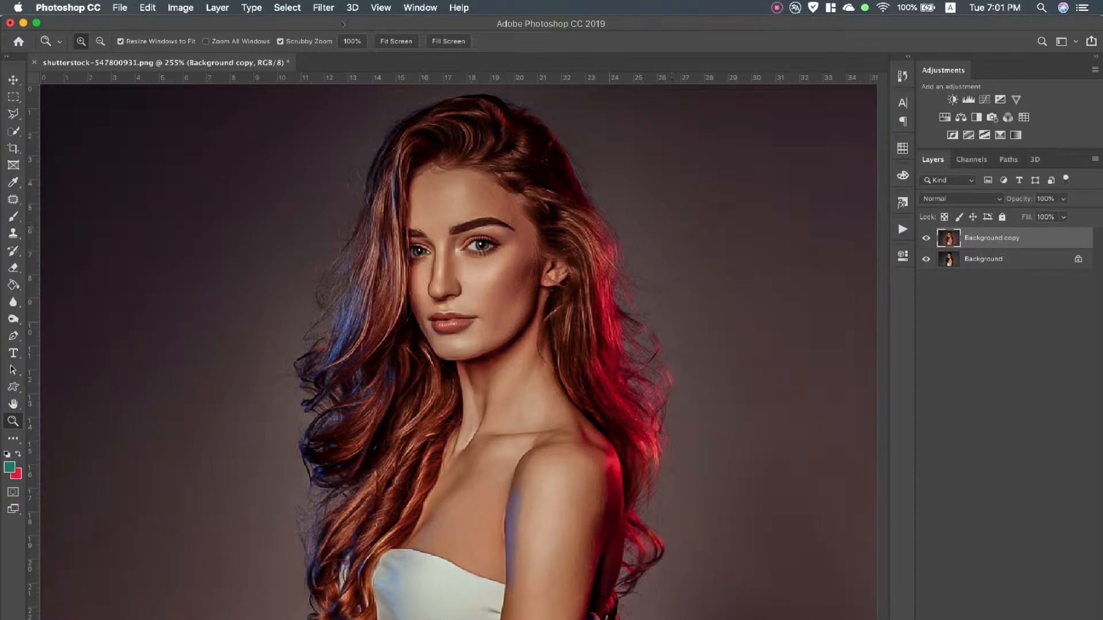
Sharpen the Background copy layer with Unsharp Mask, using a radius of 3.8 pixels and a slightly higher threshold
{"action": "left_click", "coordinate": [324, 8]}
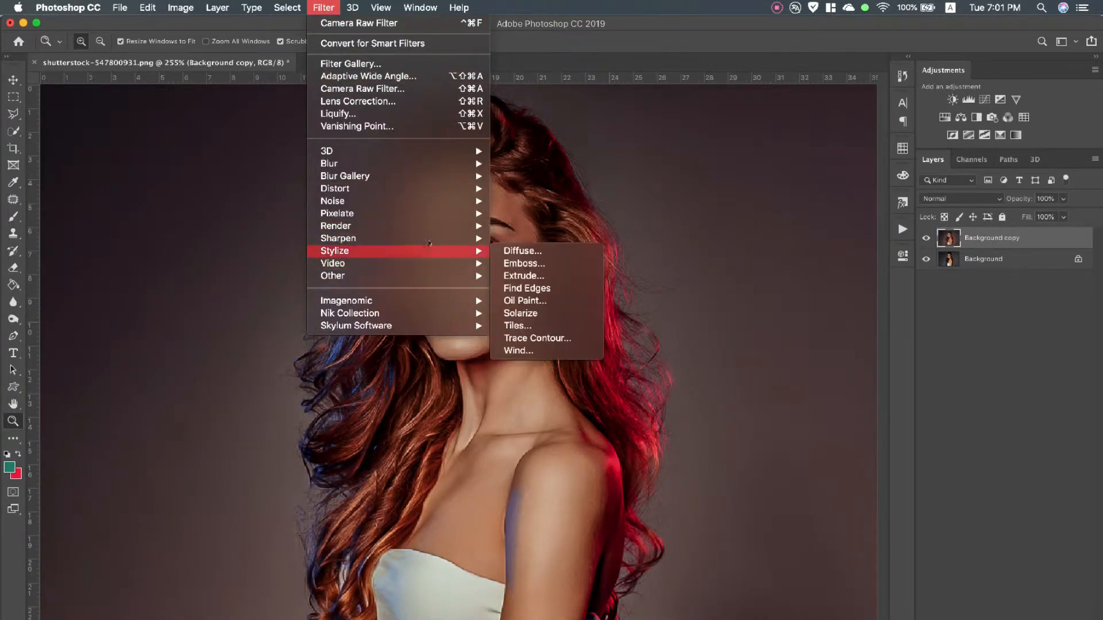
{"action": "mouse_move", "coordinate": [440, 220]}
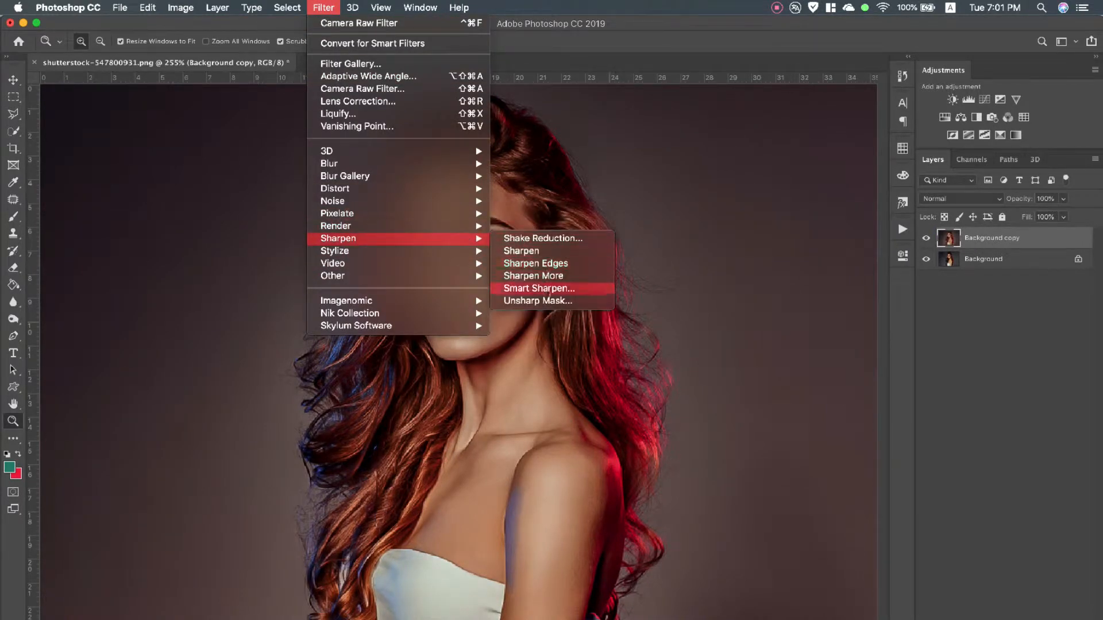
{"action": "left_click", "coordinate": [549, 300]}
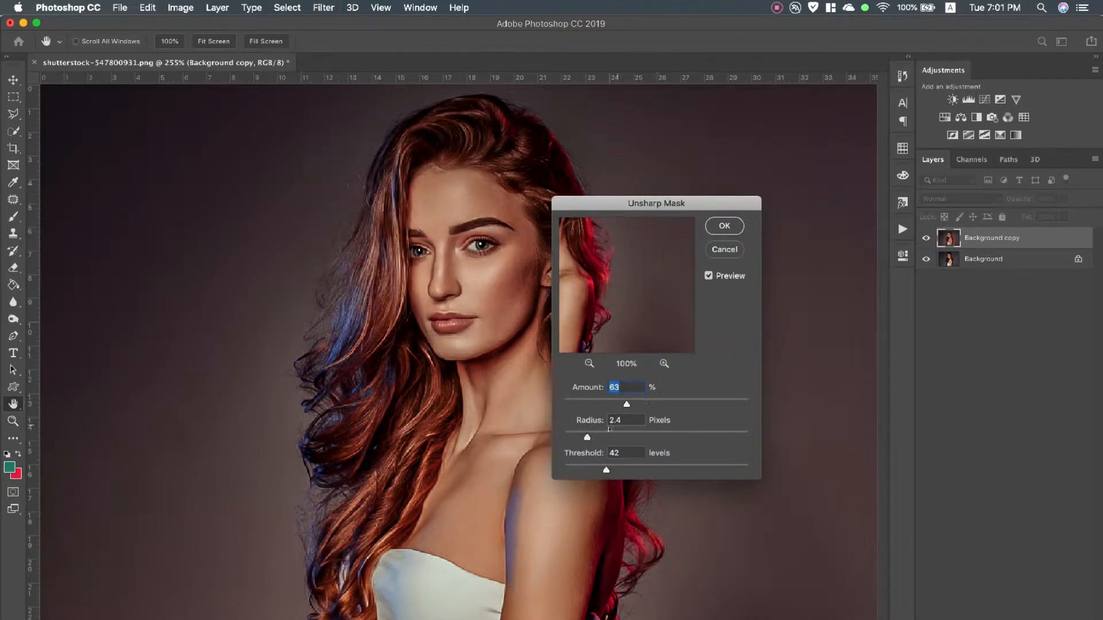
{"action": "left_click_drag", "start_coordinate": [587, 437], "coordinate": [601, 437]}
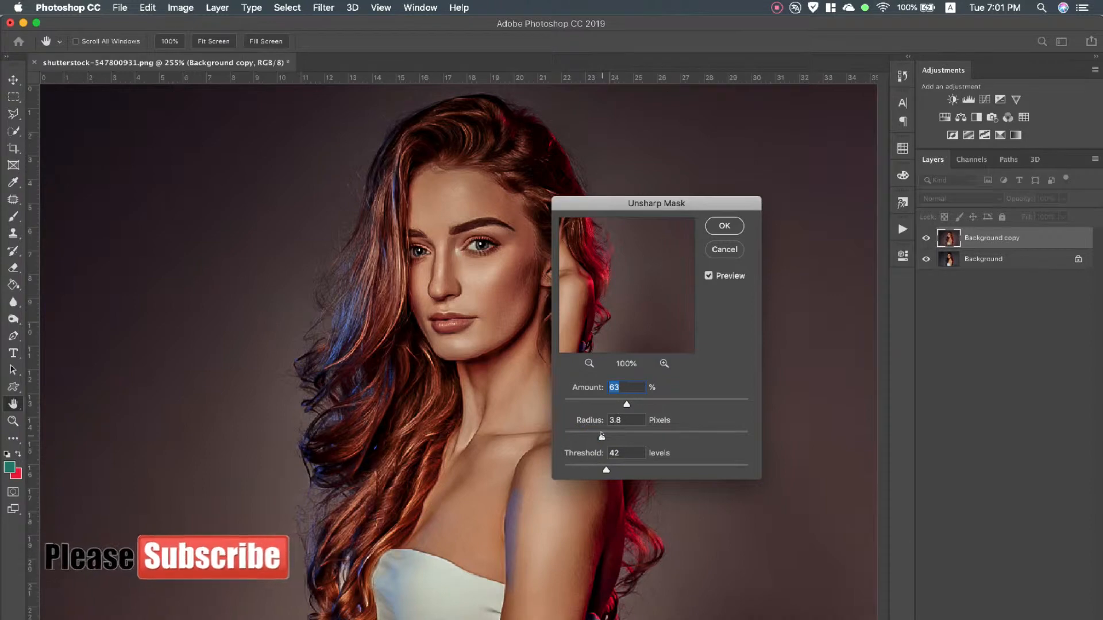
{"action": "left_click_drag", "start_coordinate": [590, 313], "coordinate": [639, 311]}
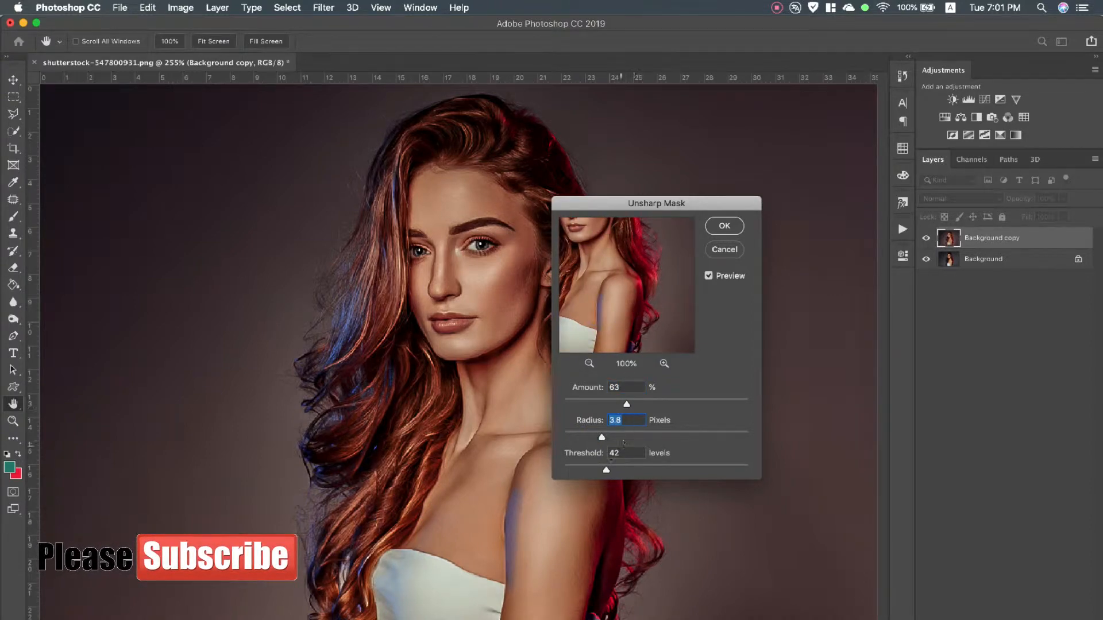
{"action": "left_click_drag", "start_coordinate": [606, 470], "coordinate": [616, 469]}
{"action": "left_click", "coordinate": [724, 227]}
{"action": "key", "text": "z"}
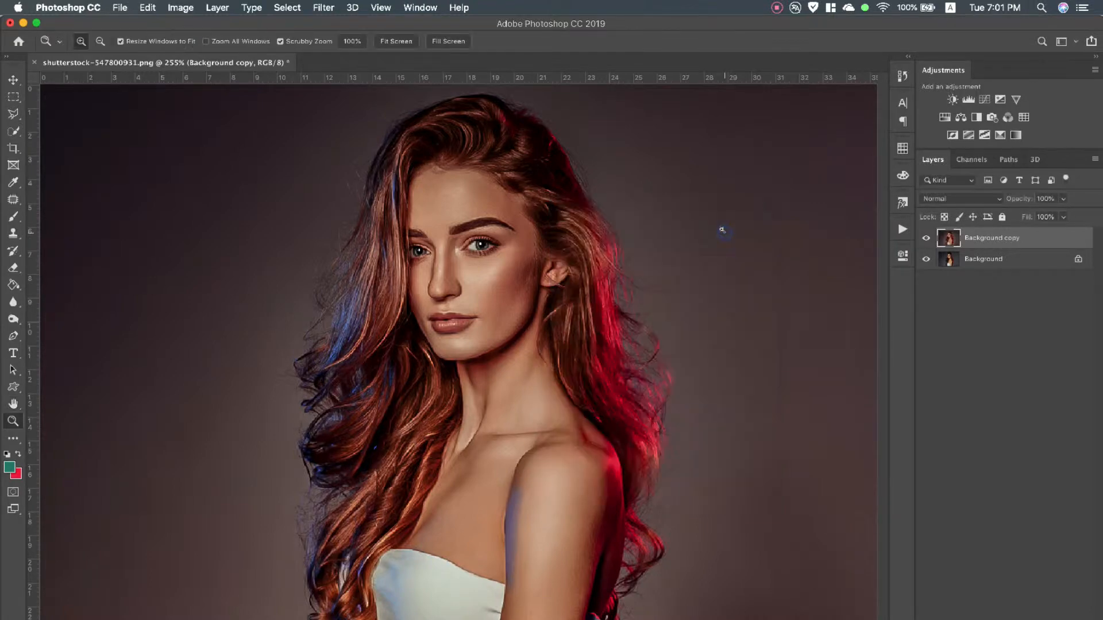
Apply Reduce Noise with strength 6, preserve details 13%, reduce color noise 15% and increased sharpen details
{"action": "left_click", "coordinate": [321, 9]}
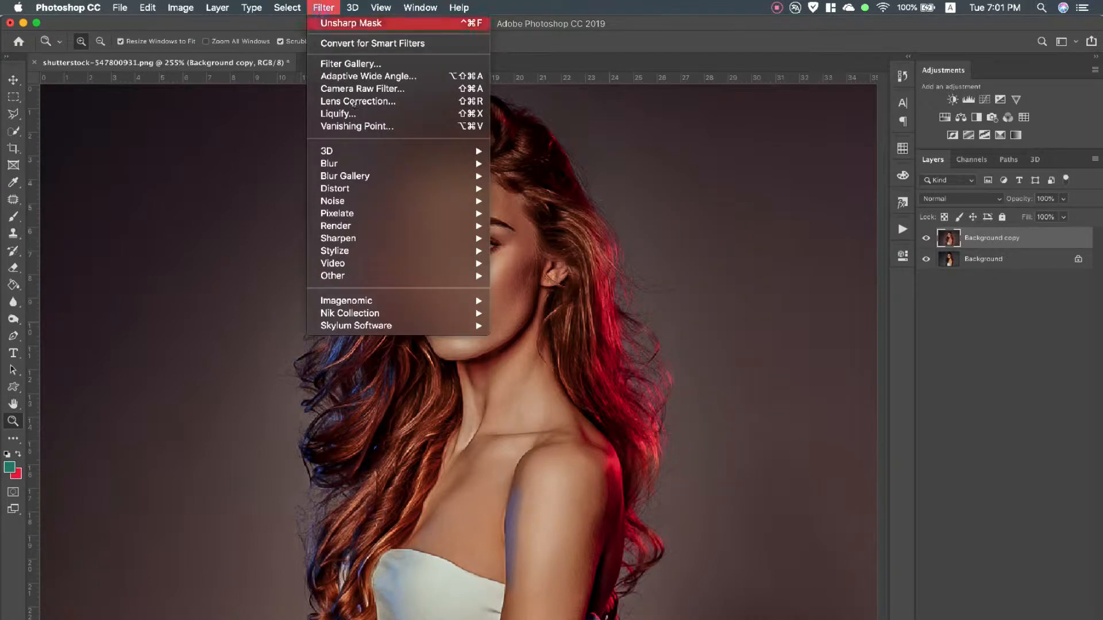
{"action": "mouse_move", "coordinate": [441, 209]}
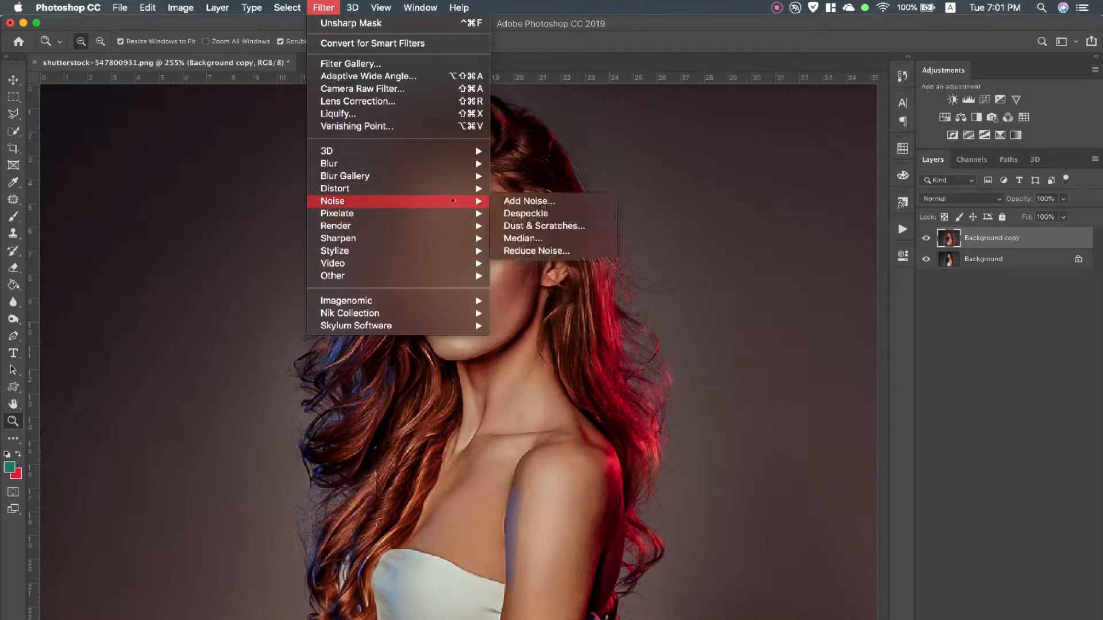
{"action": "left_click", "coordinate": [541, 248]}
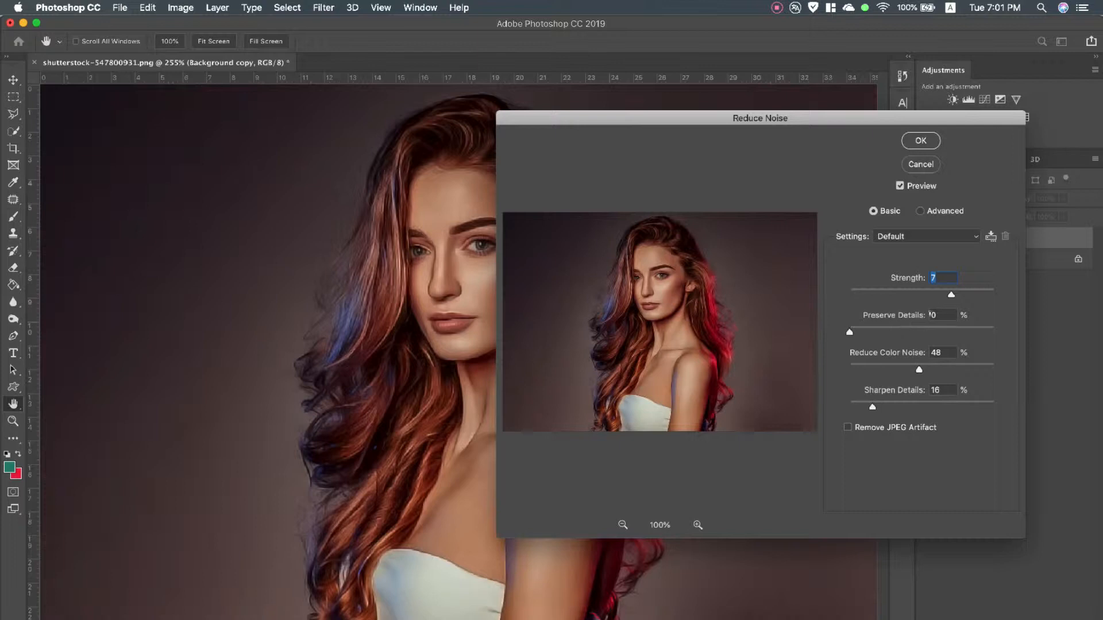
{"action": "left_click_drag", "start_coordinate": [951, 295], "coordinate": [932, 295]}
{"action": "left_click_drag", "start_coordinate": [850, 331], "coordinate": [869, 332]}
{"action": "left_click_drag", "start_coordinate": [917, 370], "coordinate": [872, 369]}
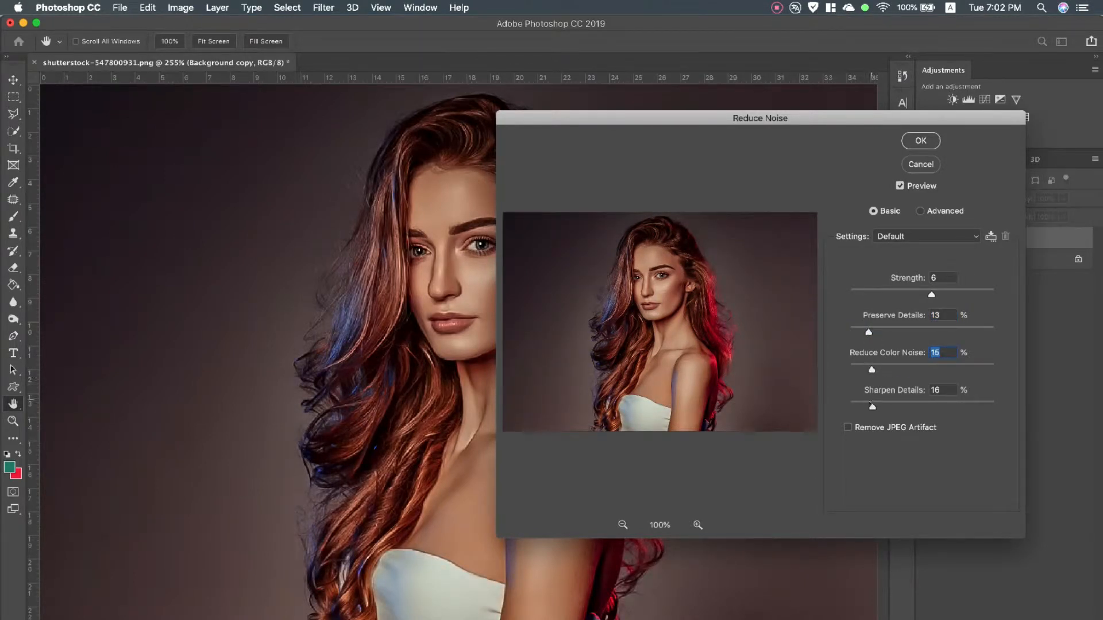
{"action": "left_click_drag", "start_coordinate": [871, 406], "coordinate": [895, 405]}
{"action": "left_click", "coordinate": [921, 141]}
{"action": "key", "text": "z"}
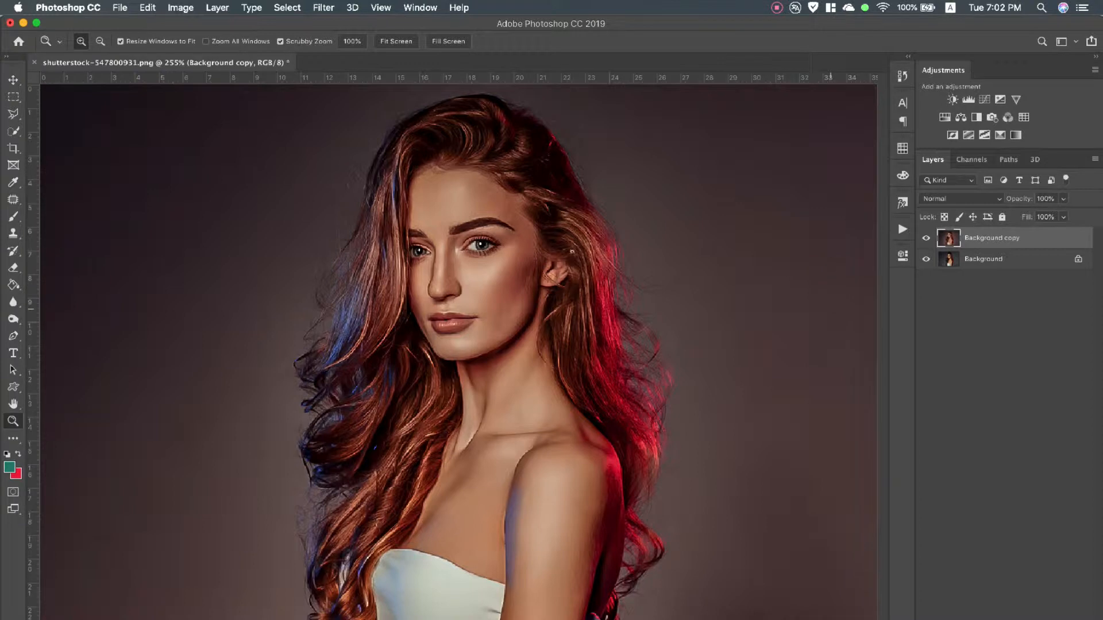
Apply the Diffuse filter in Anisotropic mode to the Background copy layer
{"action": "left_click", "coordinate": [336, 8]}
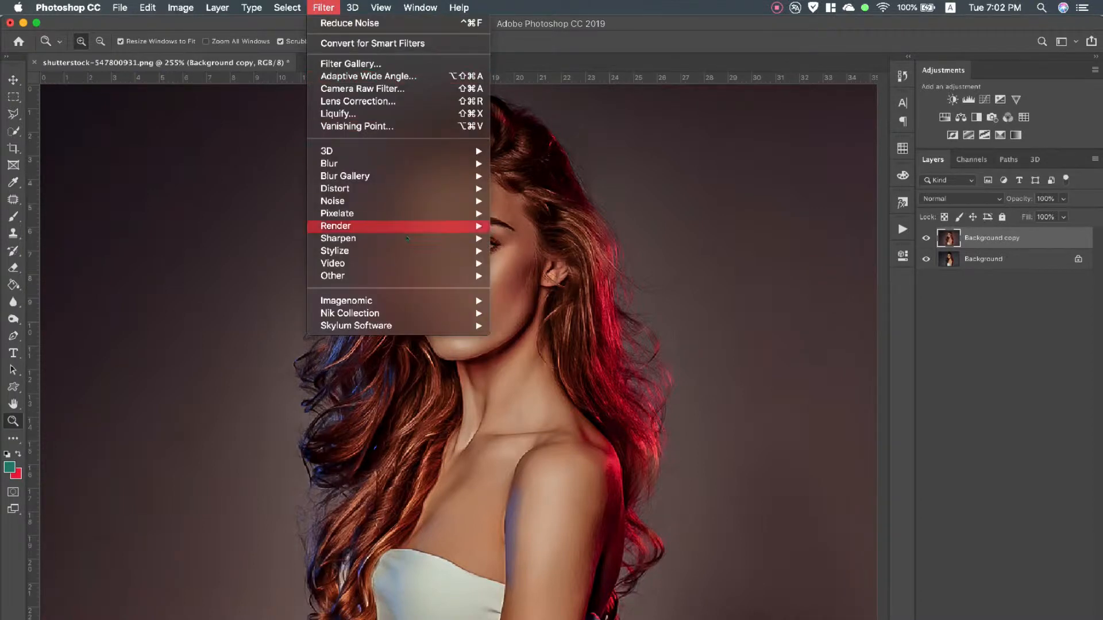
{"action": "mouse_move", "coordinate": [409, 238]}
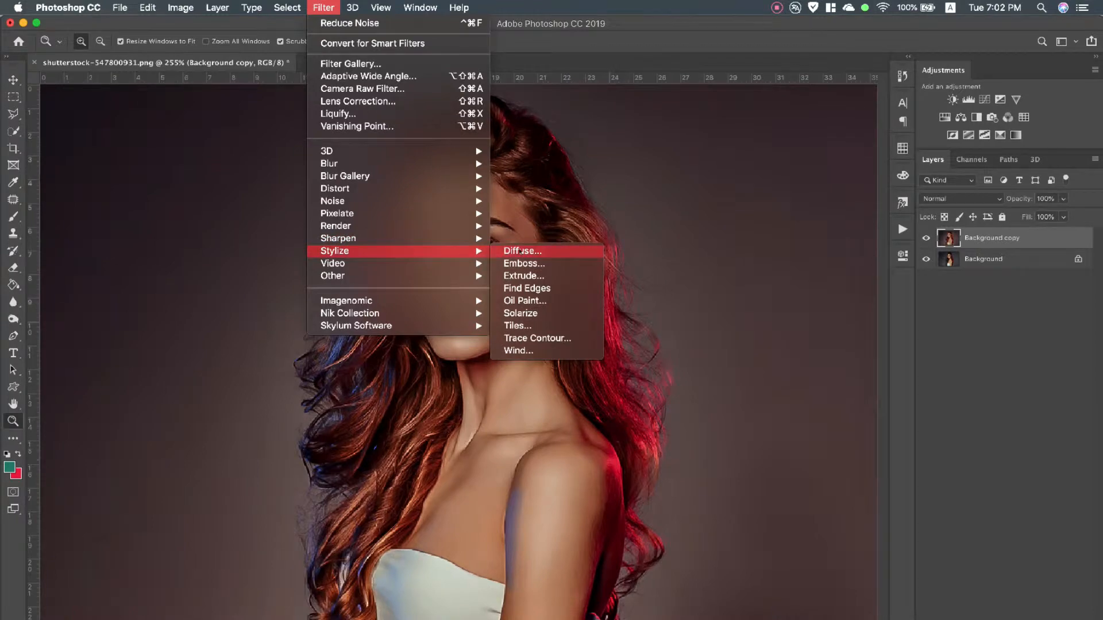
{"action": "left_click", "coordinate": [520, 251]}
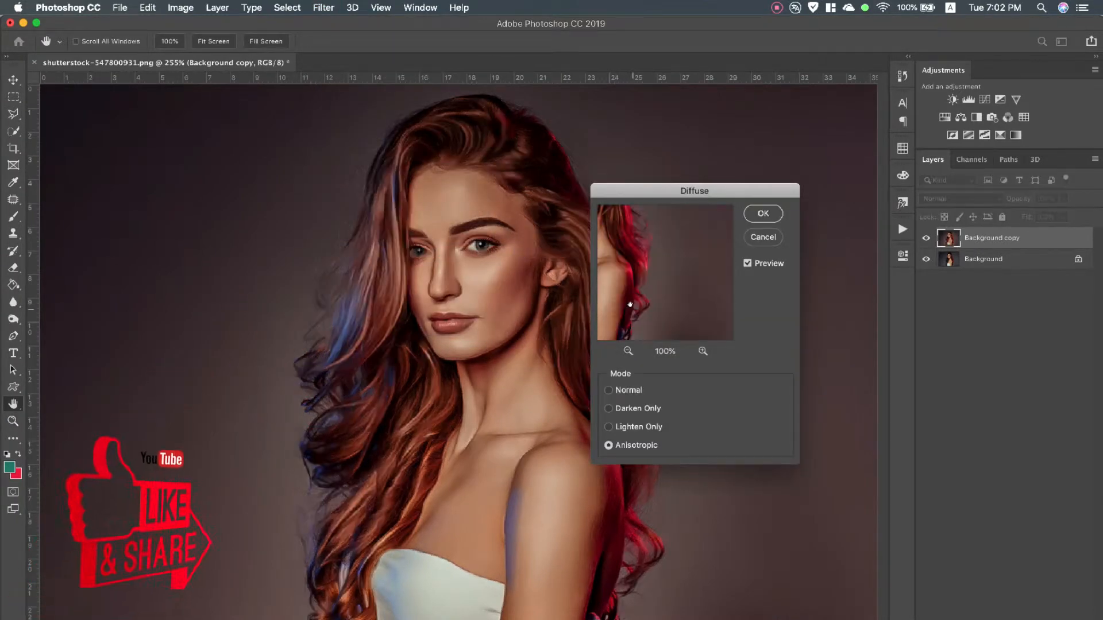
{"action": "left_click_drag", "start_coordinate": [645, 196], "coordinate": [670, 199]}
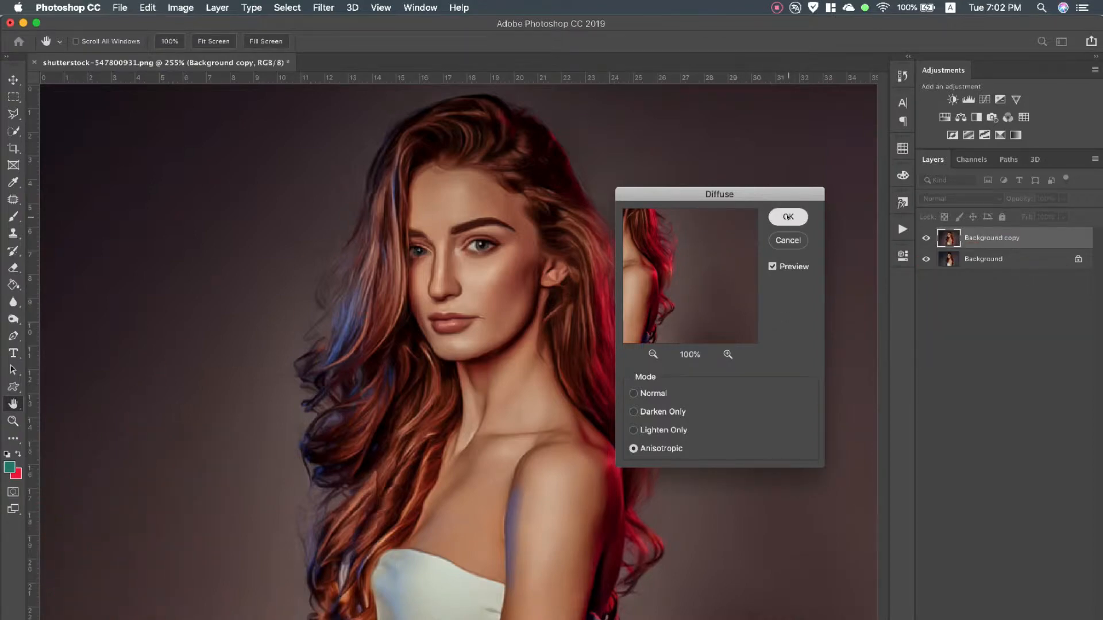
{"action": "left_click", "coordinate": [788, 216]}
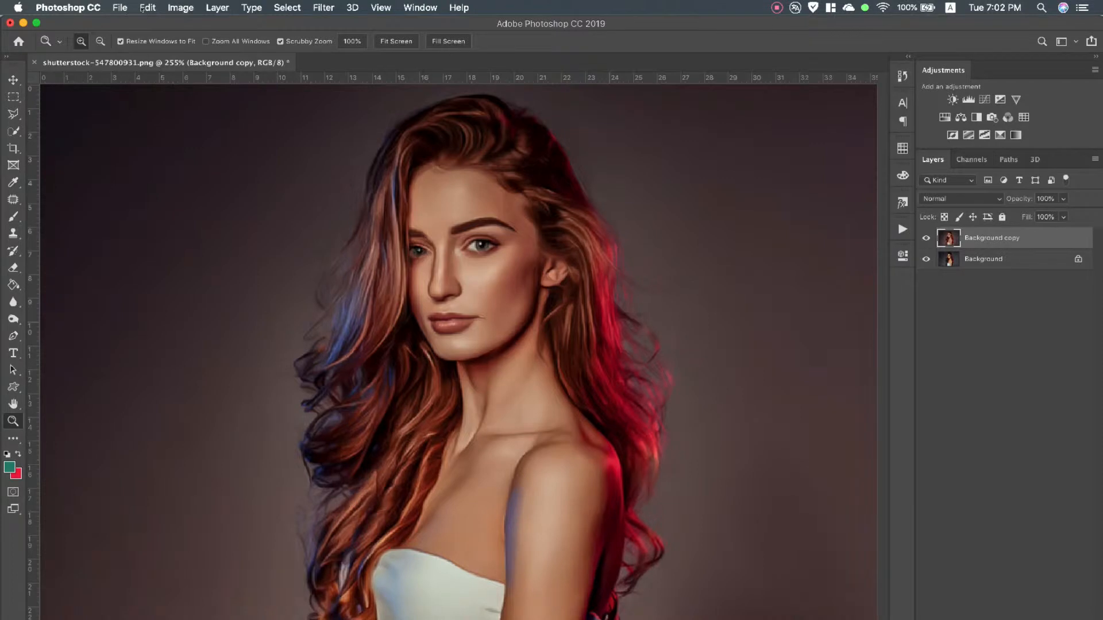
Rotate the upright Background copy layer 90° clockwise and apply the Anisotropic Diffuse filter to it again
{"action": "left_click", "coordinate": [147, 8]}
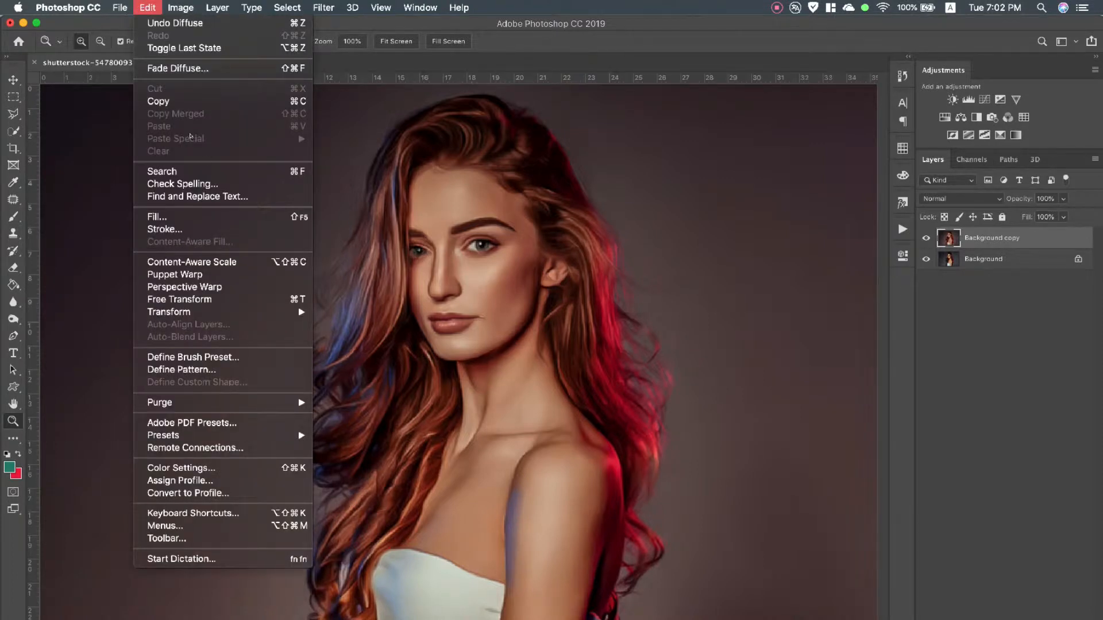
{"action": "mouse_move", "coordinate": [241, 311]}
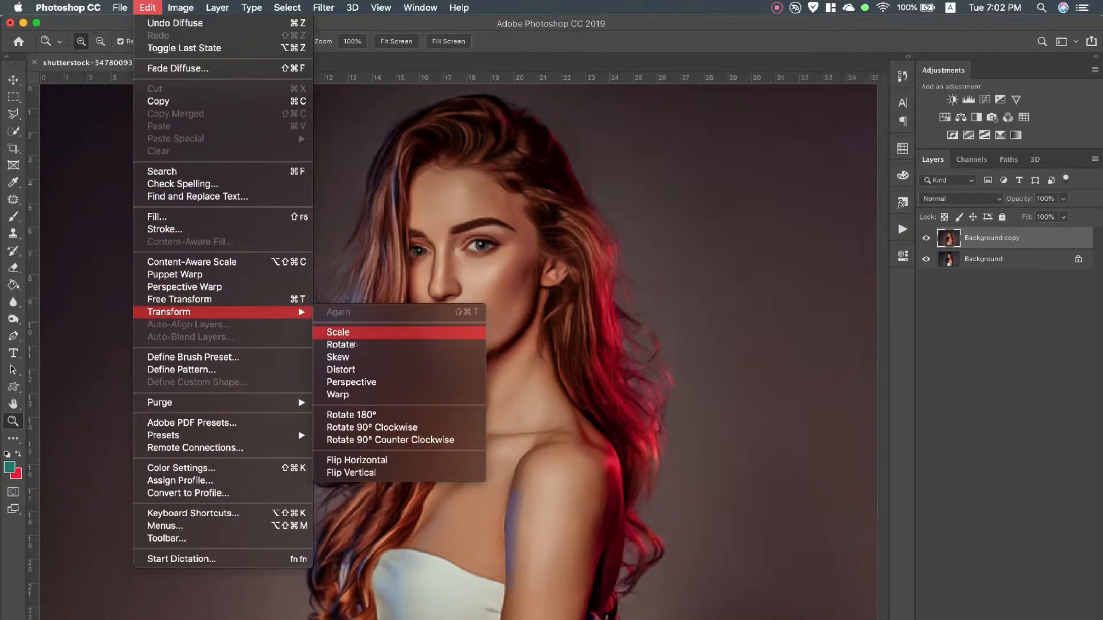
{"action": "left_click", "coordinate": [362, 427]}
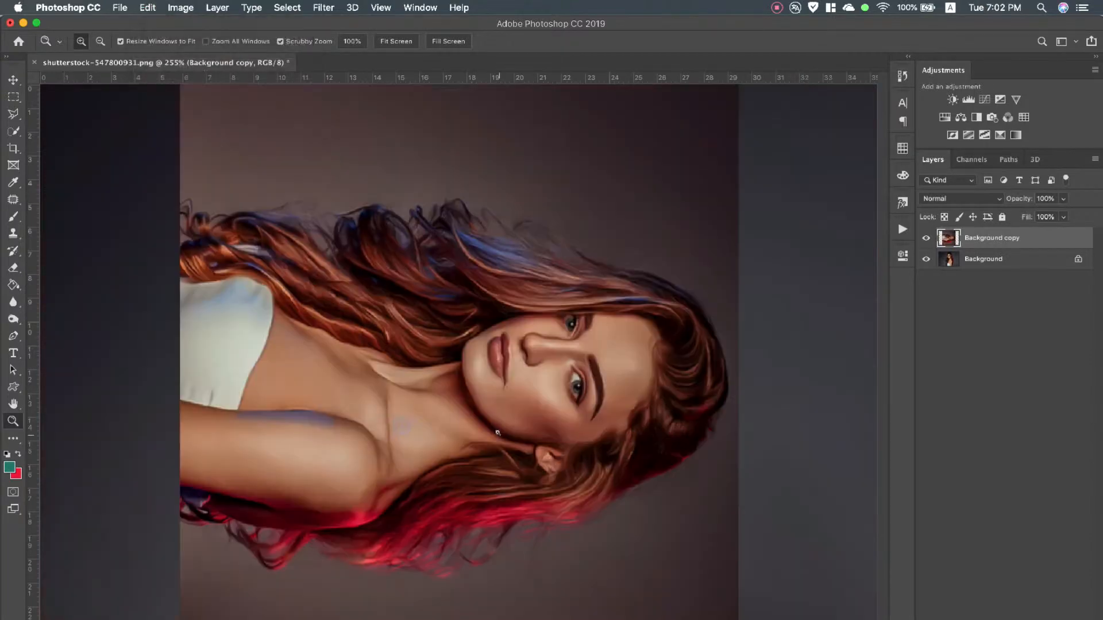
{"action": "left_click", "coordinate": [324, 8]}
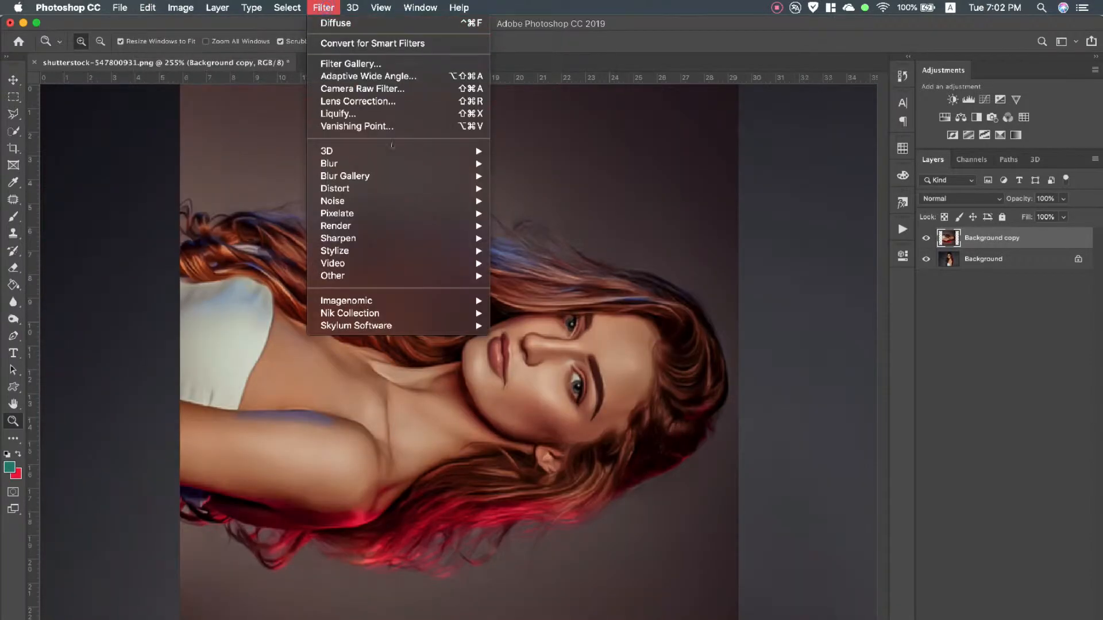
{"action": "mouse_move", "coordinate": [462, 250]}
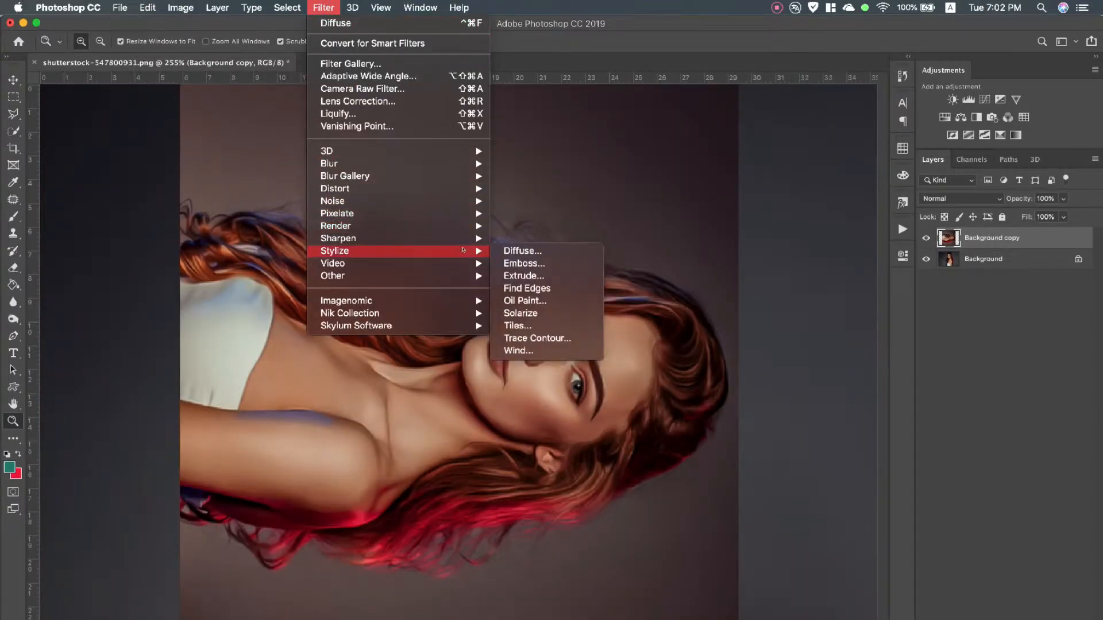
{"action": "left_click", "coordinate": [543, 247]}
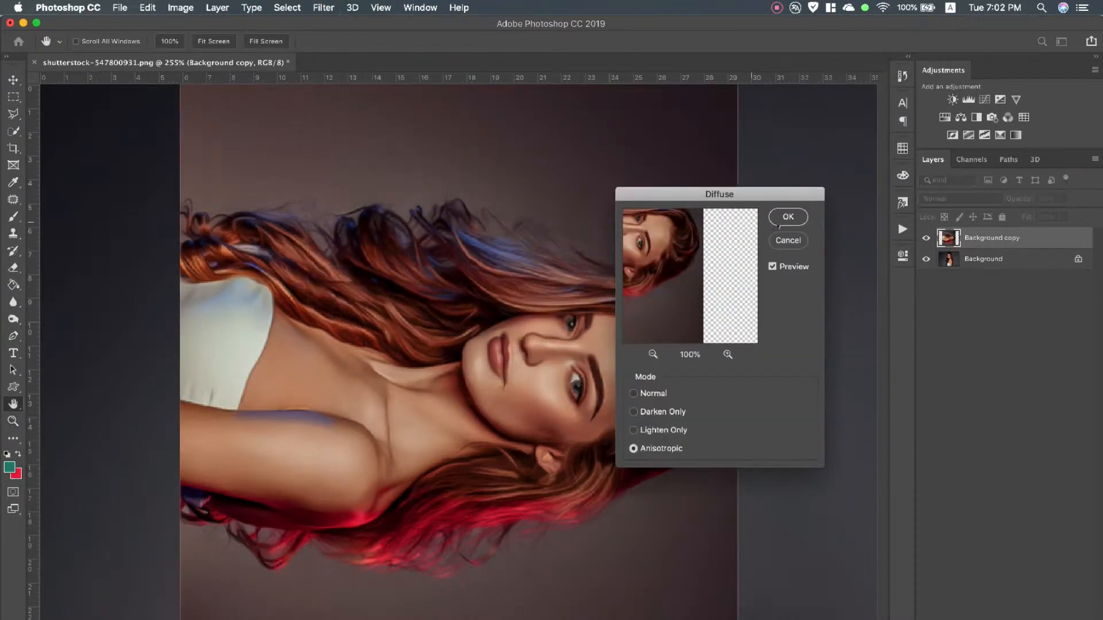
{"action": "left_click", "coordinate": [788, 217]}
{"action": "key", "text": "z"}
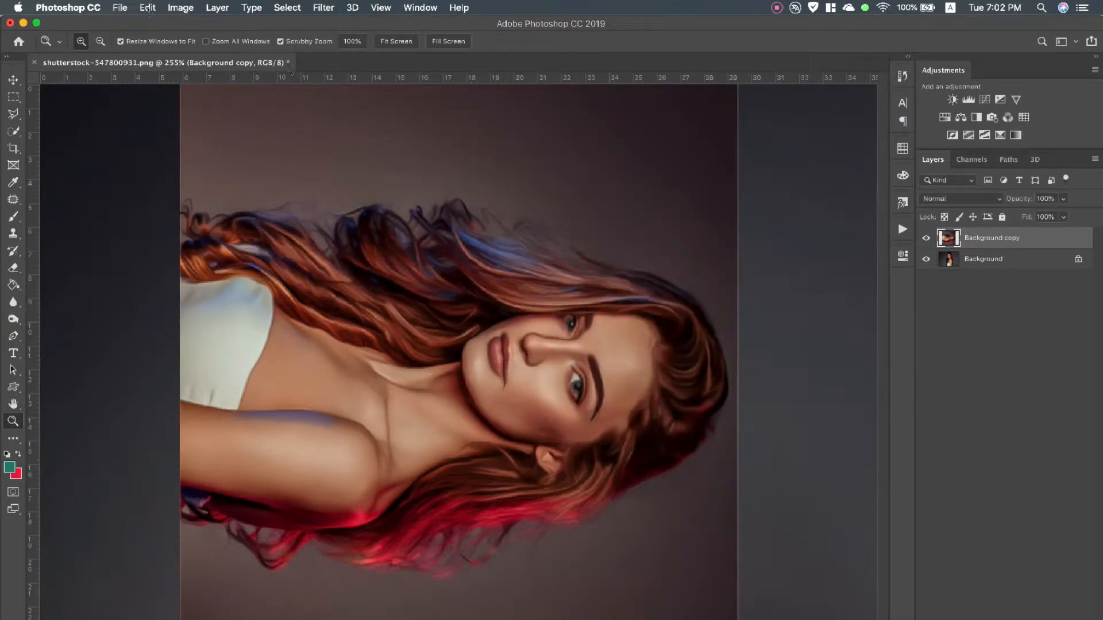
Rotate the layer another 90° clockwise so the portrait is upside down, and repeat the Anisotropic Diffuse filter
{"action": "left_click", "coordinate": [148, 8]}
{"action": "mouse_move", "coordinate": [275, 312]}
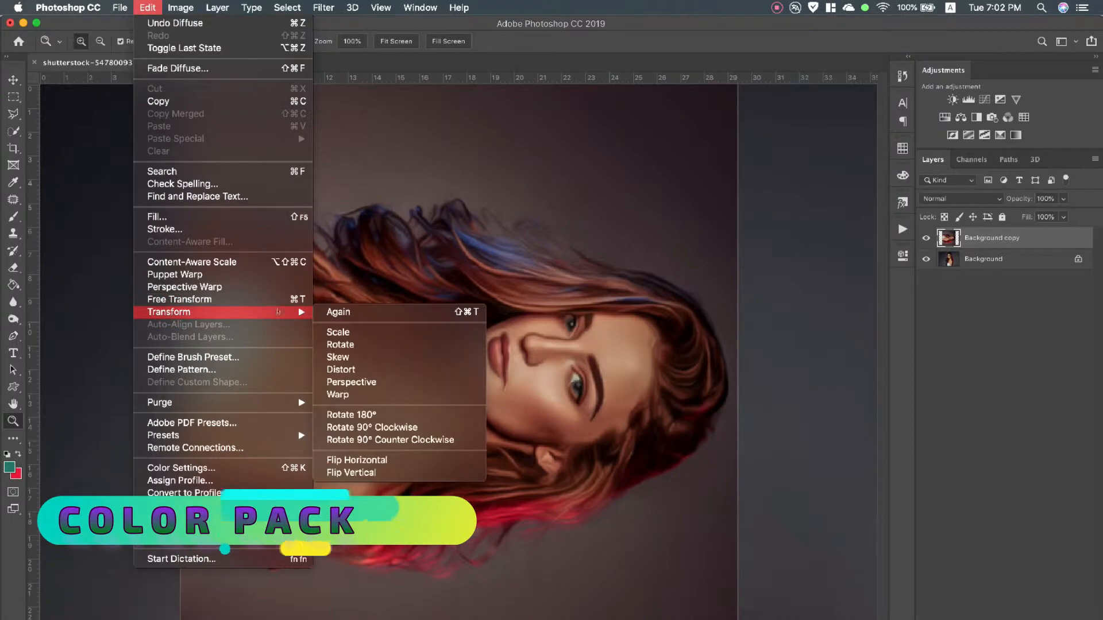
{"action": "left_click", "coordinate": [390, 428]}
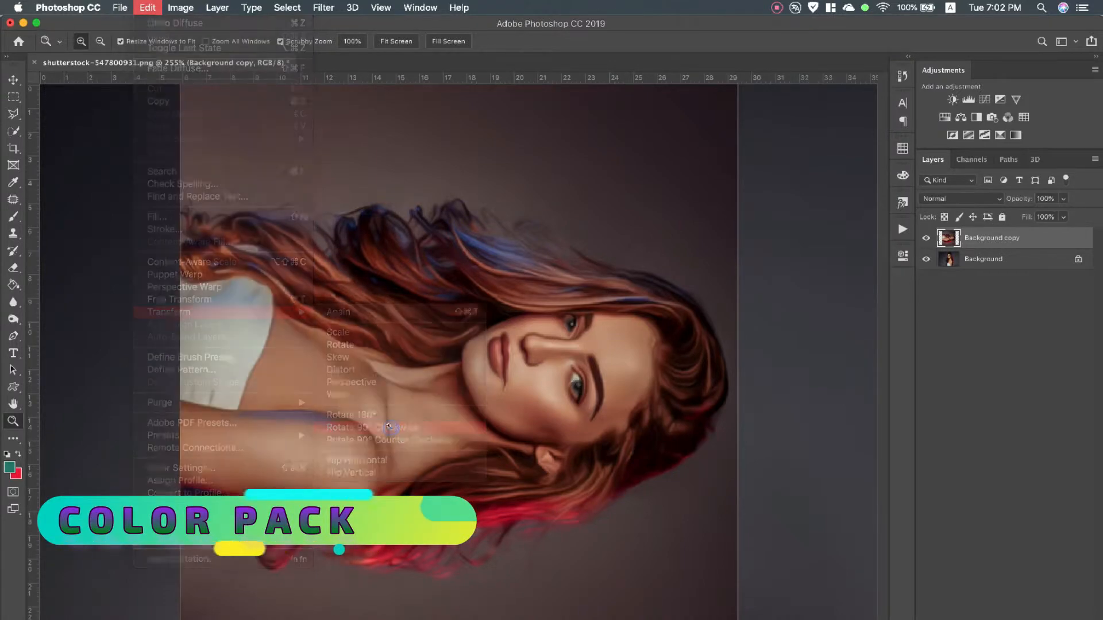
{"action": "left_click", "coordinate": [324, 7]}
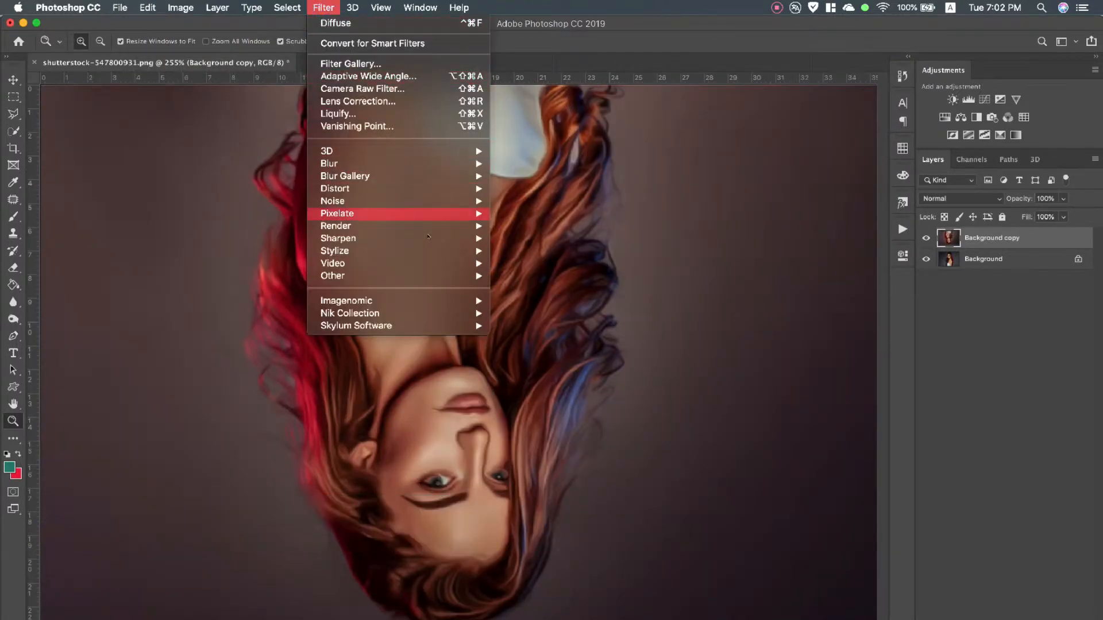
{"action": "mouse_move", "coordinate": [437, 251]}
{"action": "left_click", "coordinate": [520, 251]}
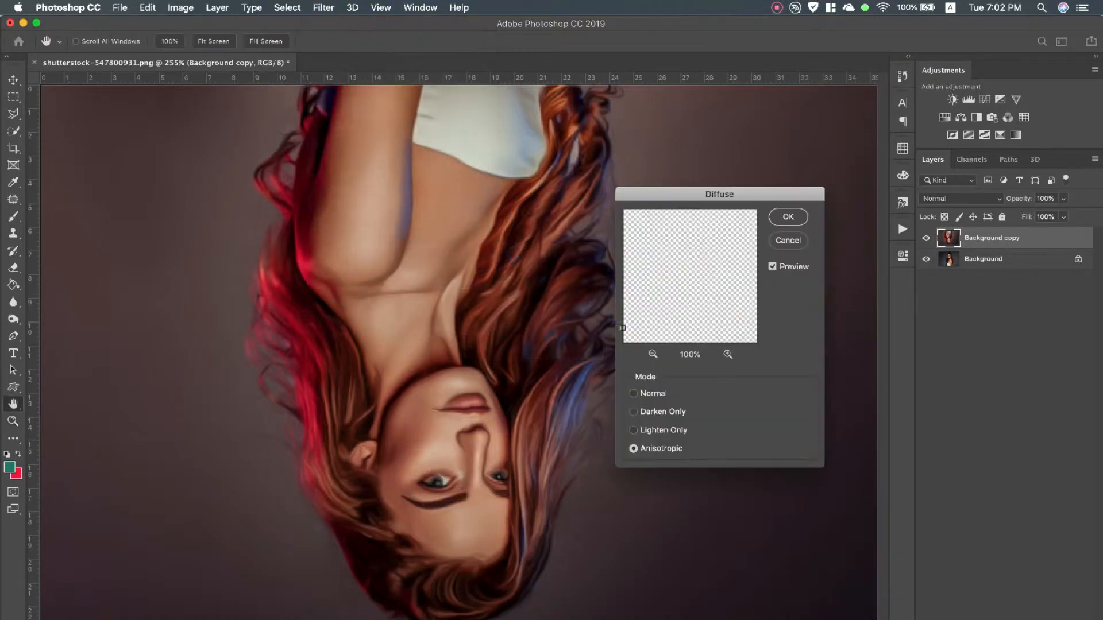
{"action": "left_click", "coordinate": [788, 216]}
{"action": "key", "text": "z"}
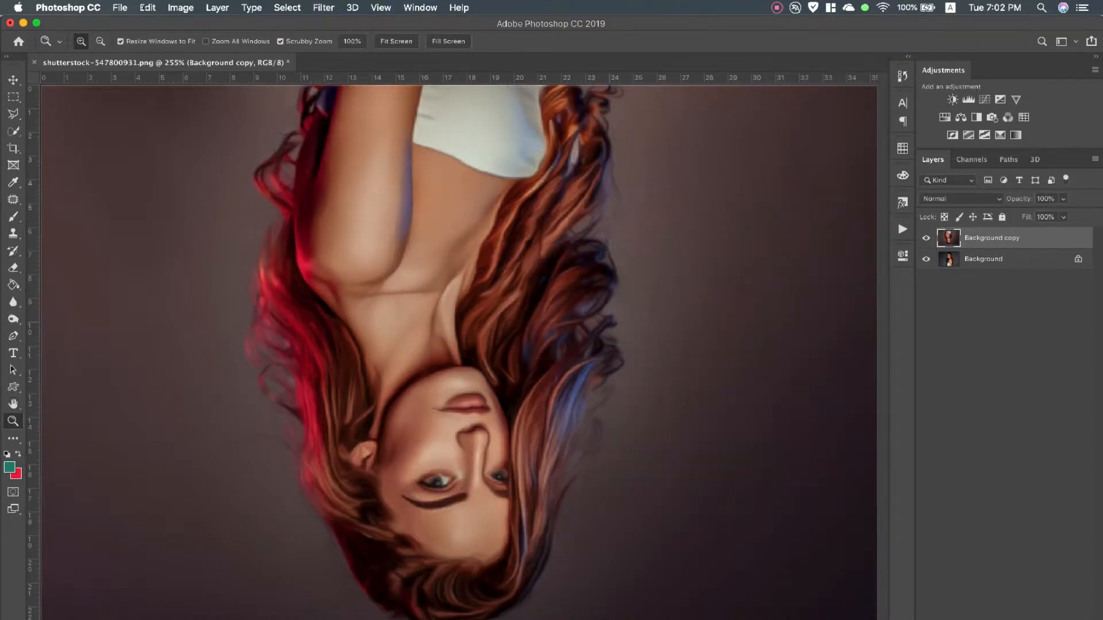
Rotate the upside-down layer a further 90° clockwise and run the Anisotropic Diffuse filter once more
{"action": "left_click", "coordinate": [148, 8]}
{"action": "mouse_move", "coordinate": [169, 312]}
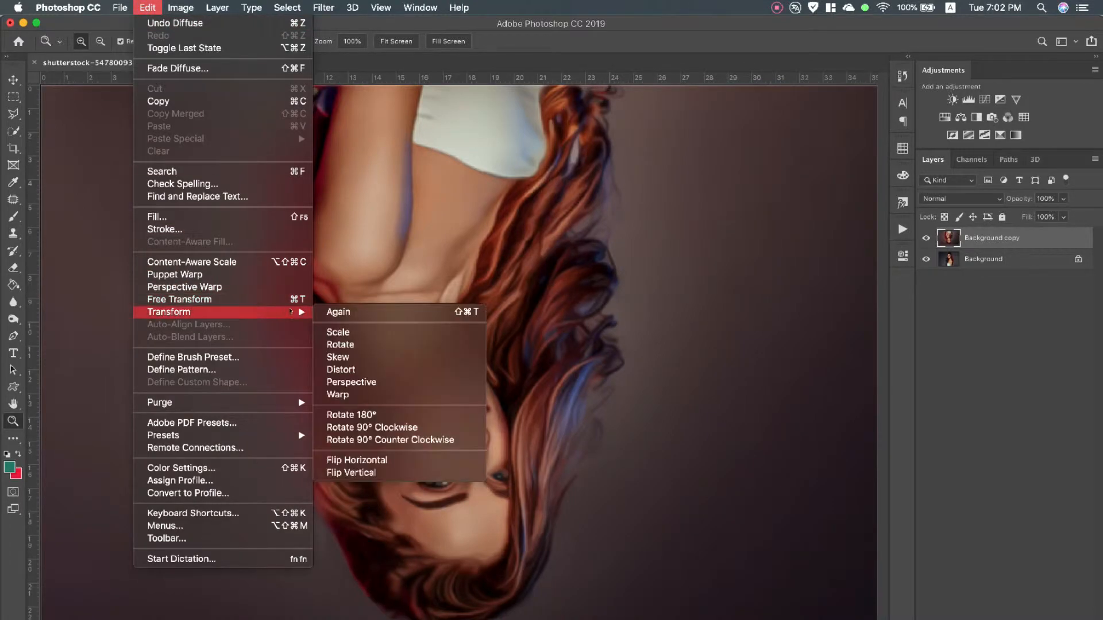
{"action": "left_click", "coordinate": [372, 427]}
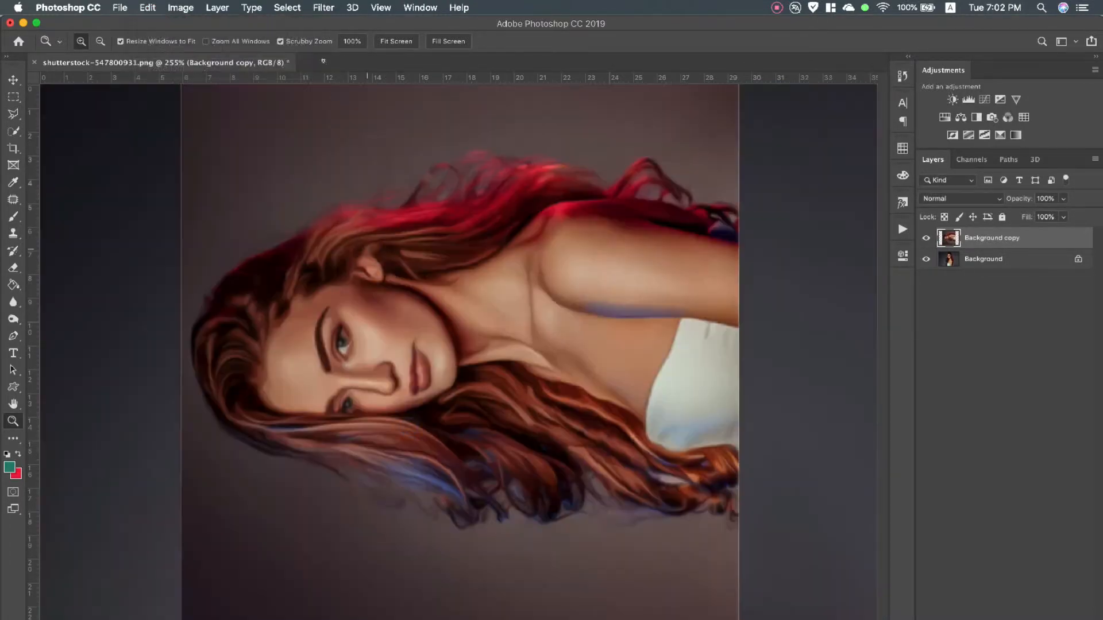
{"action": "left_click", "coordinate": [324, 8]}
{"action": "mouse_move", "coordinate": [414, 251]}
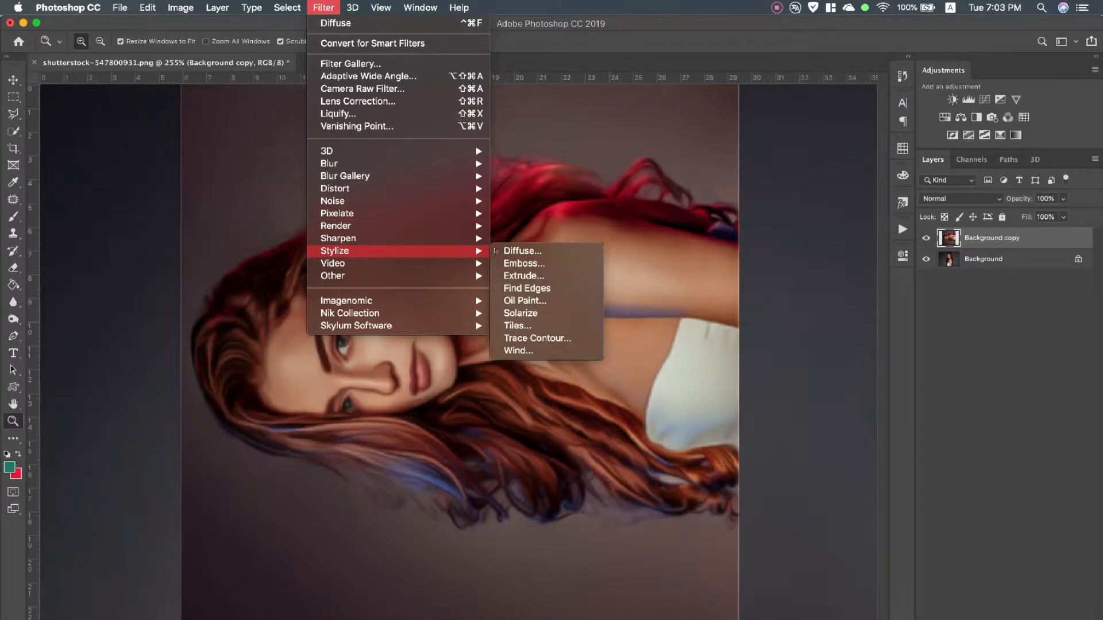
{"action": "left_click", "coordinate": [524, 251]}
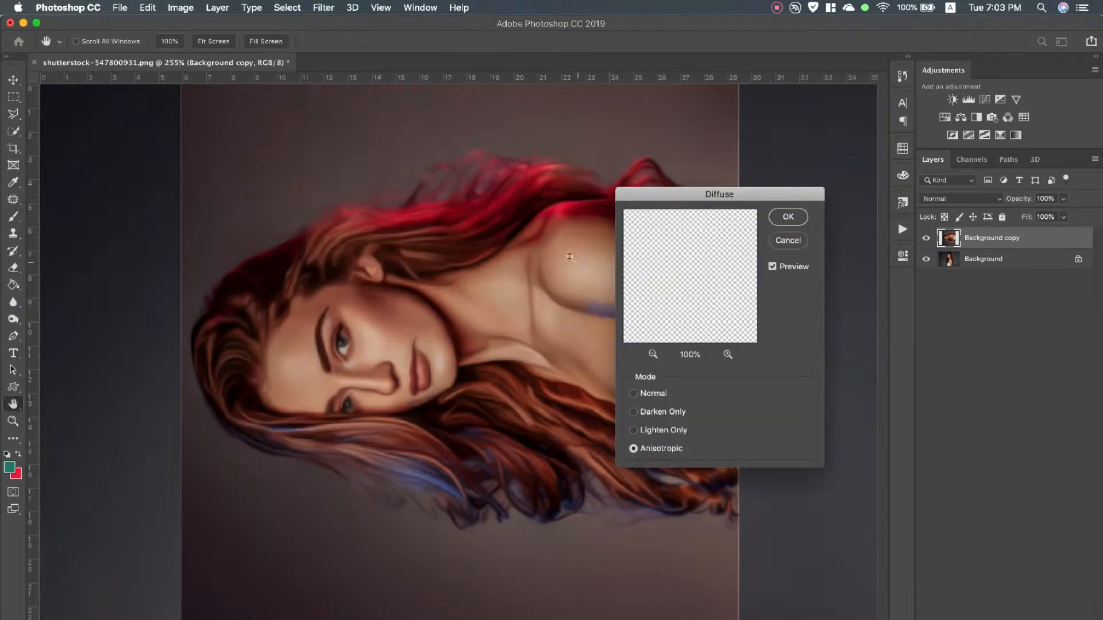
{"action": "left_click", "coordinate": [781, 217]}
{"action": "key", "text": "z"}
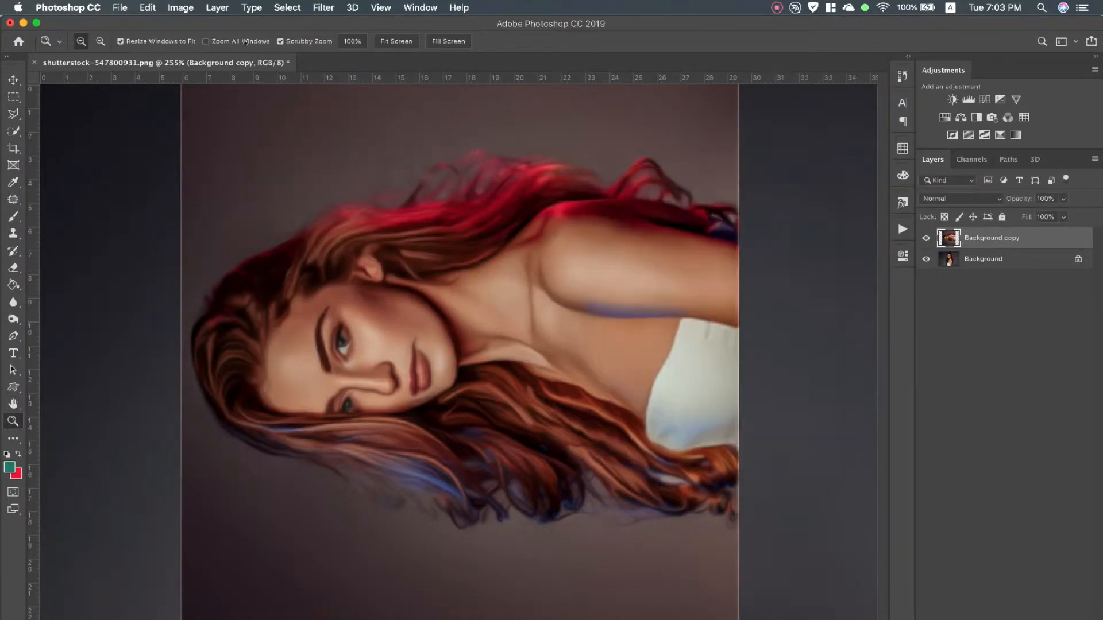
Rotate the Background copy layer 90° clockwise back to upright and duplicate it
{"action": "left_click", "coordinate": [148, 8]}
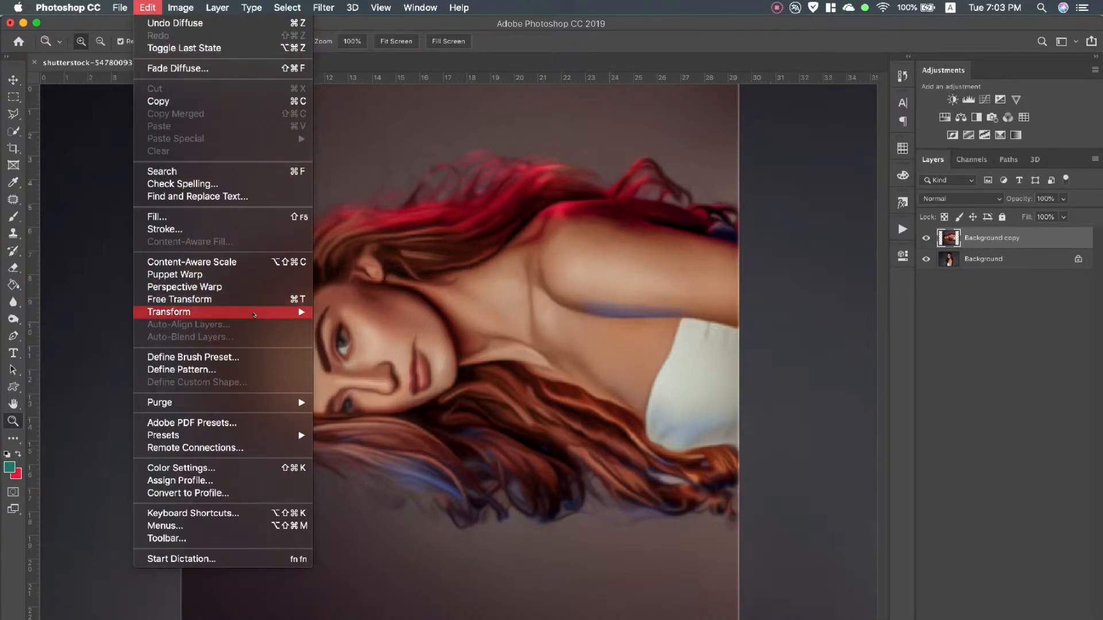
{"action": "mouse_move", "coordinate": [272, 315]}
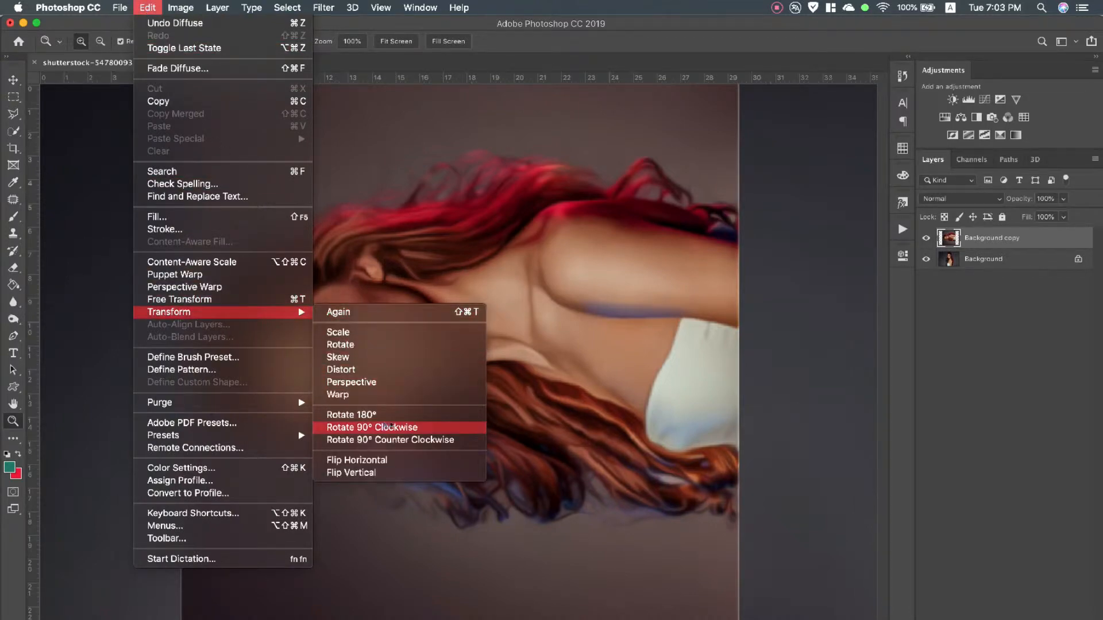
{"action": "left_click", "coordinate": [391, 427]}
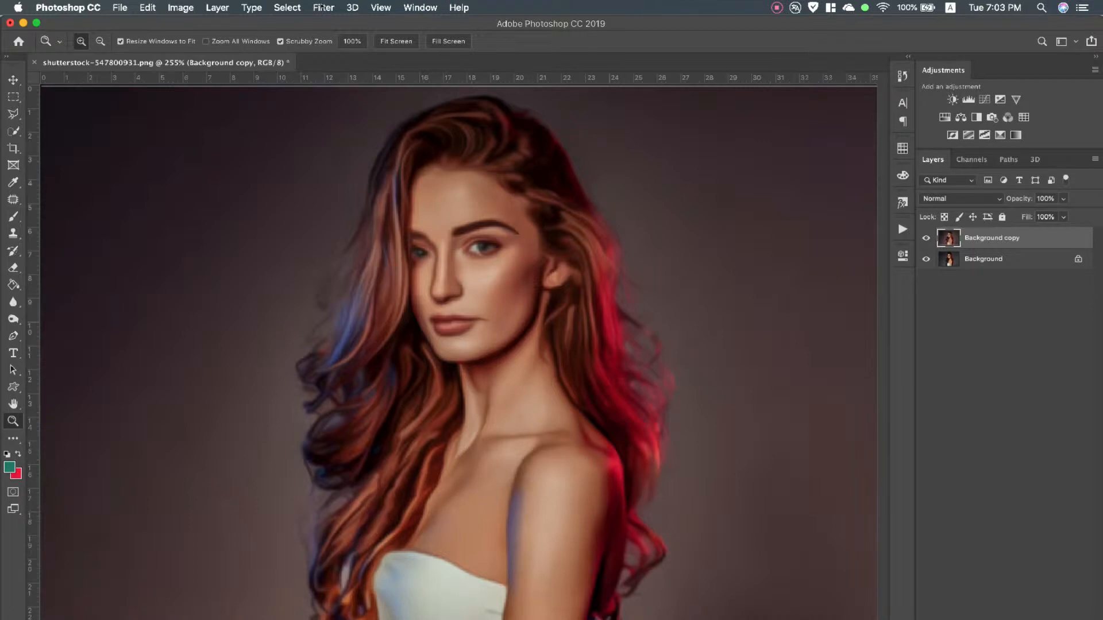
{"action": "left_click", "coordinate": [323, 7]}
{"action": "mouse_move", "coordinate": [371, 189]}
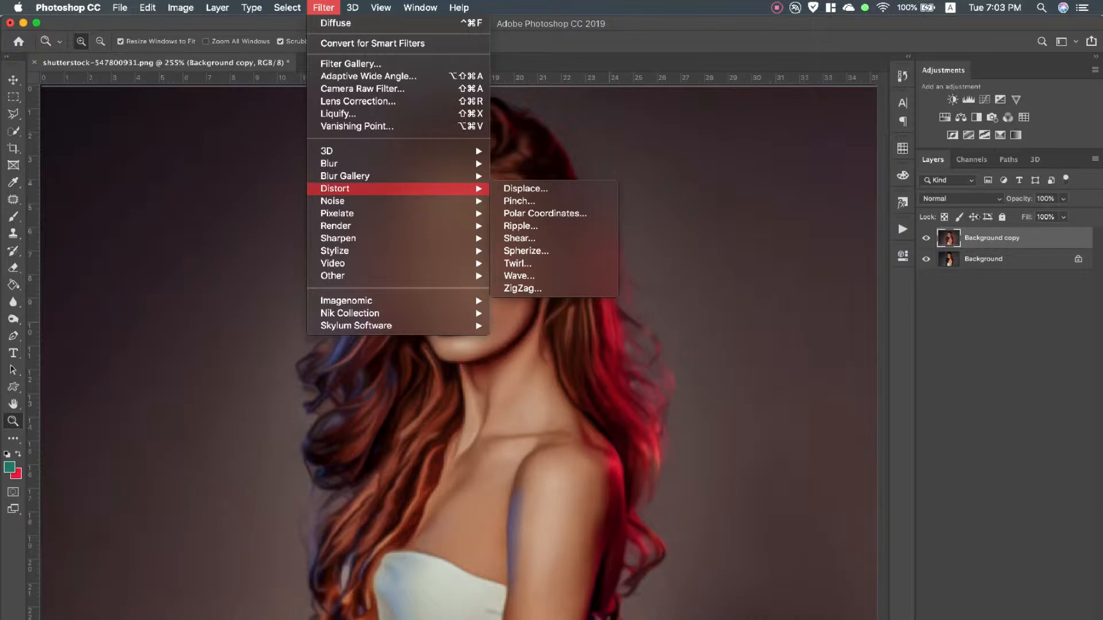
{"action": "left_click", "coordinate": [1003, 240]}
{"action": "left_click_drag", "start_coordinate": [1003, 239], "coordinate": [1065, 619]}
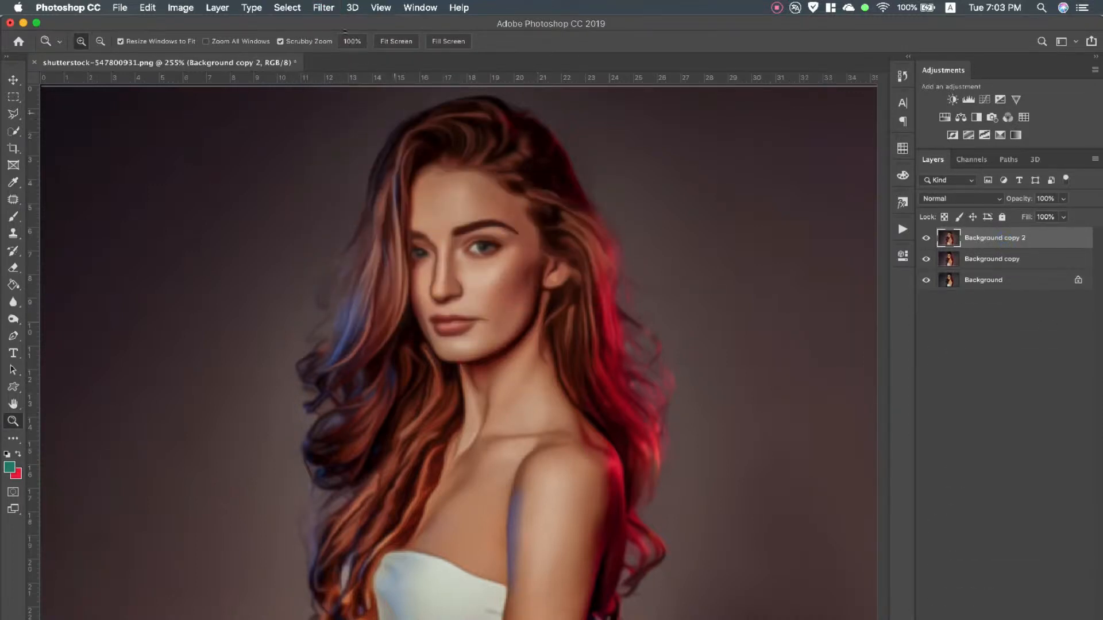
Open the Camera Raw filter on Background copy 2 and set contrast +28, shadows +70, whites +23, blacks +42, clarity +22, dehaze +43 and lower highlights
{"action": "left_click", "coordinate": [323, 8]}
{"action": "left_click", "coordinate": [355, 88]}
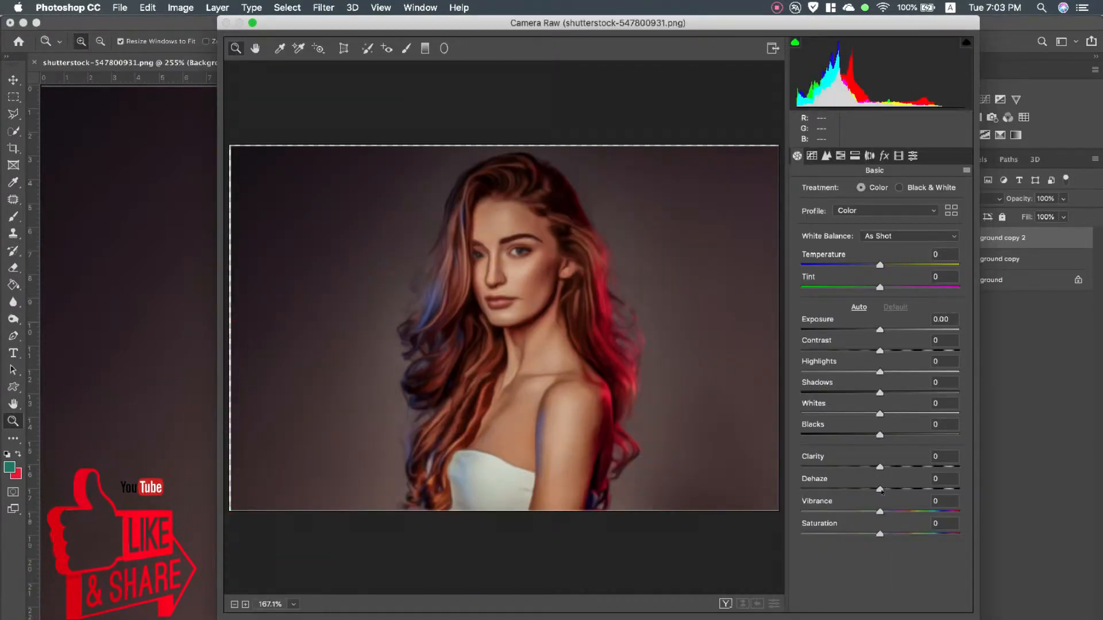
{"action": "left_click_drag", "start_coordinate": [879, 489], "coordinate": [935, 393]}
{"action": "left_click_drag", "start_coordinate": [870, 372], "coordinate": [901, 352]}
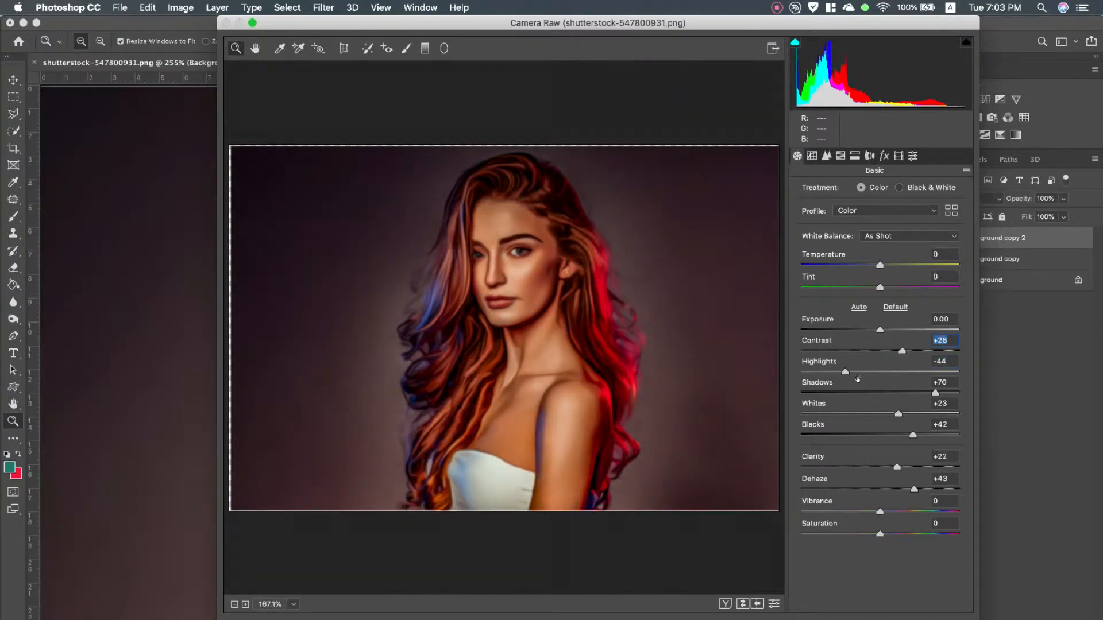
{"action": "mouse_move", "coordinate": [845, 373]}
{"action": "left_mouse_down"}
{"action": "mouse_move", "coordinate": [874, 372]}
{"action": "mouse_move", "coordinate": [858, 372]}
{"action": "left_mouse_up"}
Adjust the tonal regions of the Camera Raw parametric tone curve, from lights down to shadows
{"action": "left_click", "coordinate": [812, 156]}
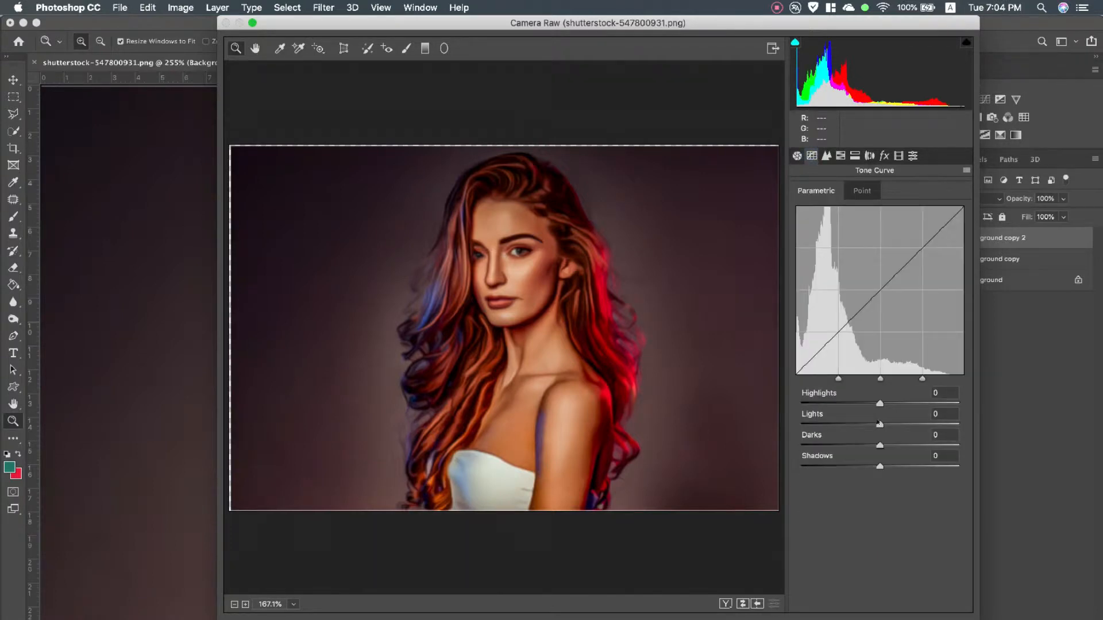
{"action": "left_click_drag", "start_coordinate": [880, 426], "coordinate": [879, 471]}
Set the Camera Raw sharpening amount to 73 and luminance noise reduction to 22
{"action": "left_click", "coordinate": [826, 156]}
{"action": "left_click_drag", "start_coordinate": [807, 212], "coordinate": [881, 216]}
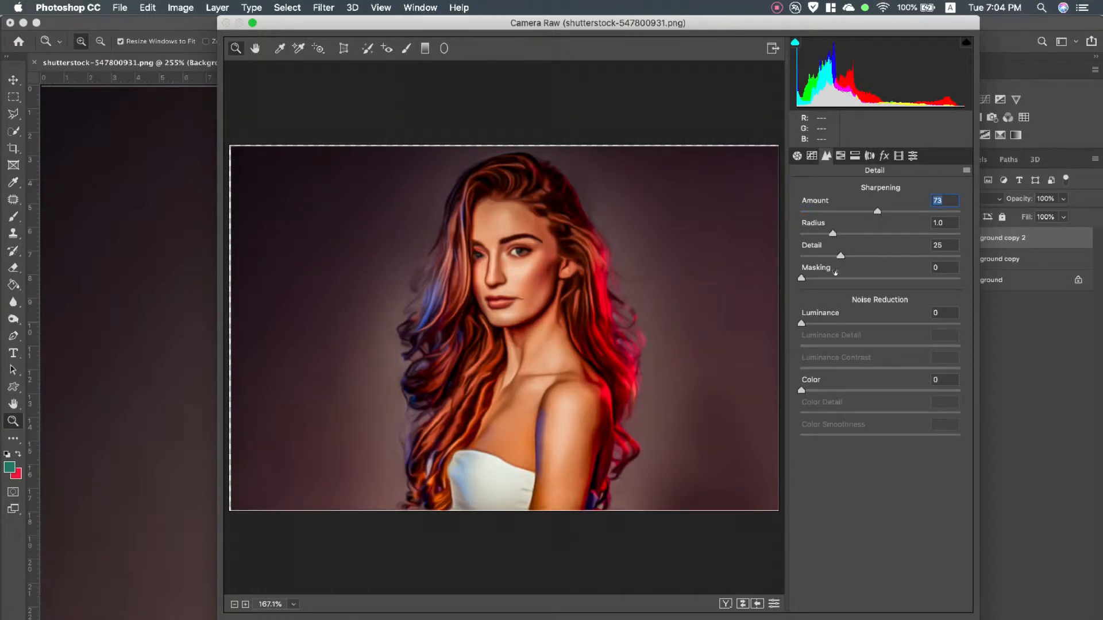
{"action": "left_click_drag", "start_coordinate": [802, 323], "coordinate": [838, 325]}
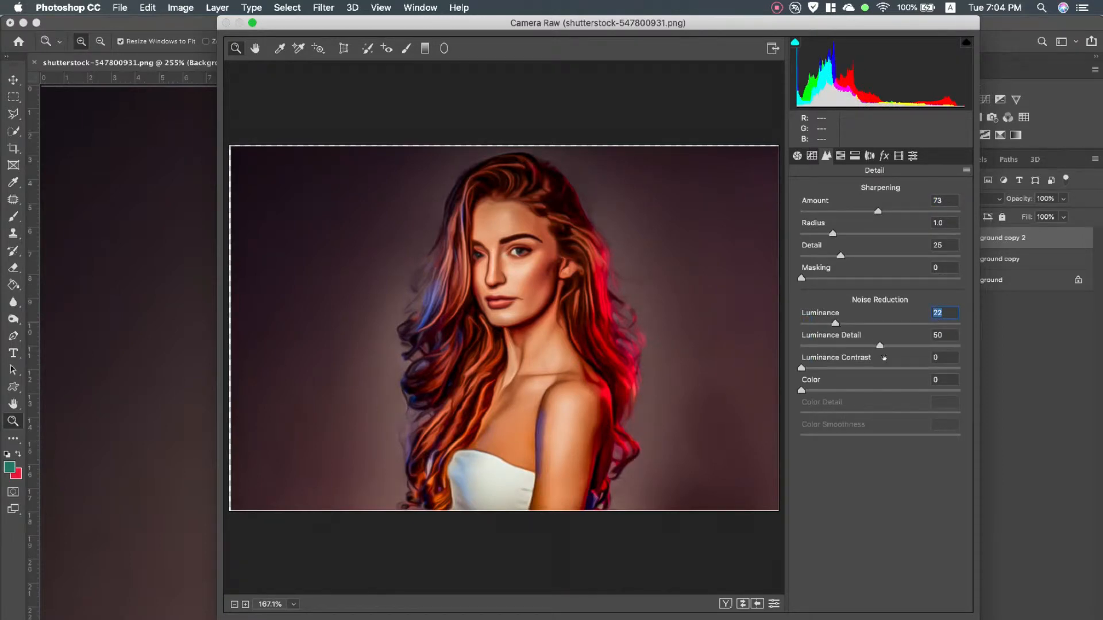
Reduce the HSL saturation of reds to -15, oranges to -18 and yellows to -63
{"action": "left_click", "coordinate": [841, 157]}
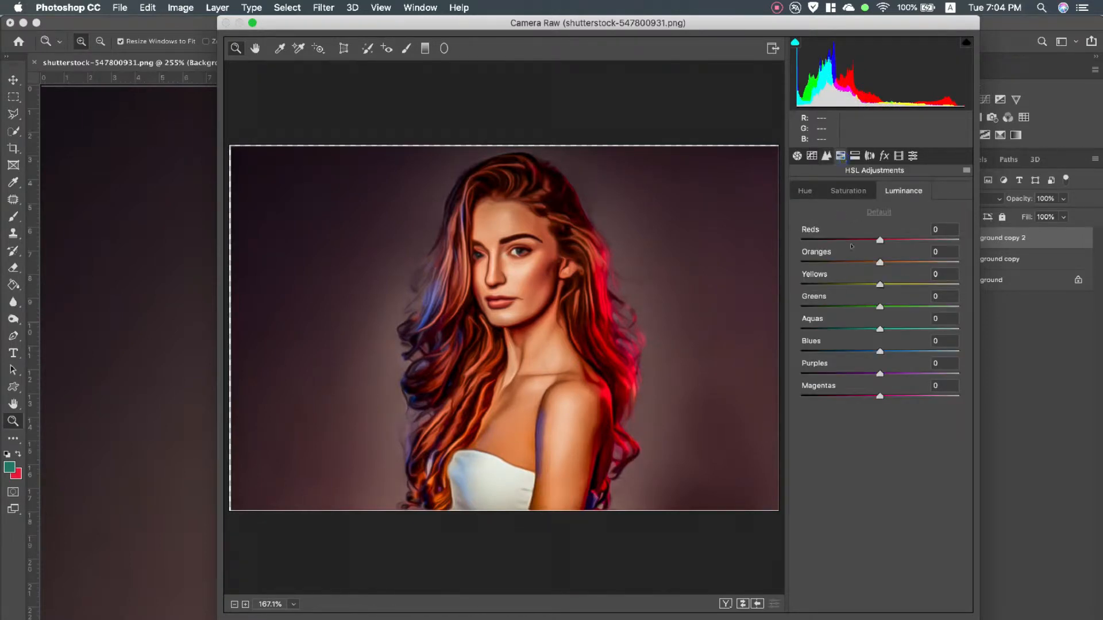
{"action": "left_click", "coordinate": [843, 191]}
{"action": "left_click_drag", "start_coordinate": [880, 263], "coordinate": [868, 240]}
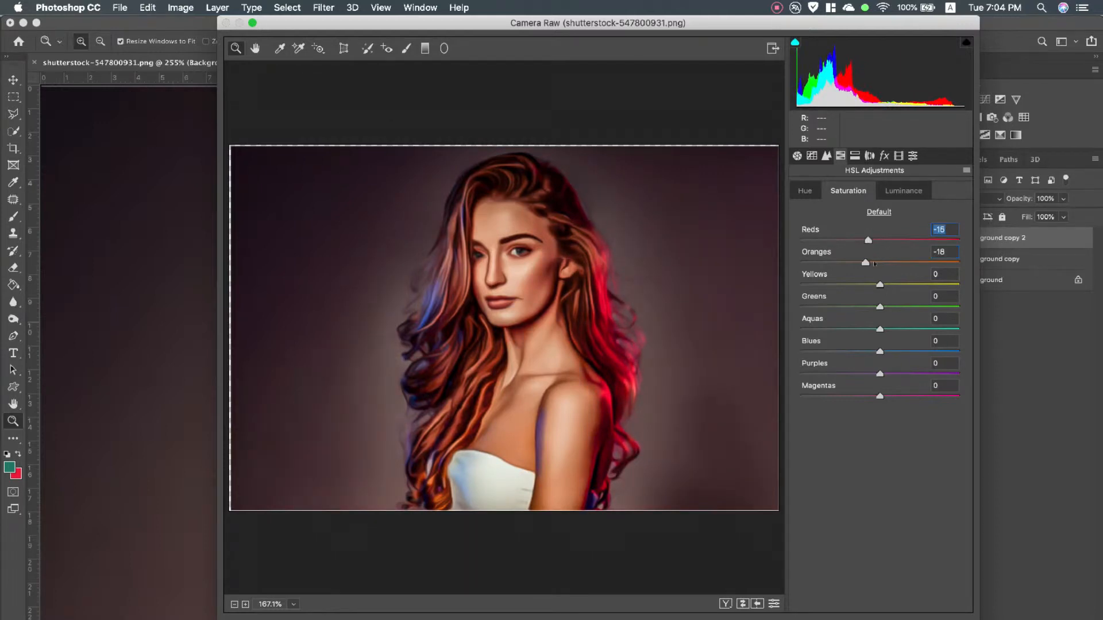
{"action": "left_click_drag", "start_coordinate": [879, 284], "coordinate": [829, 284]}
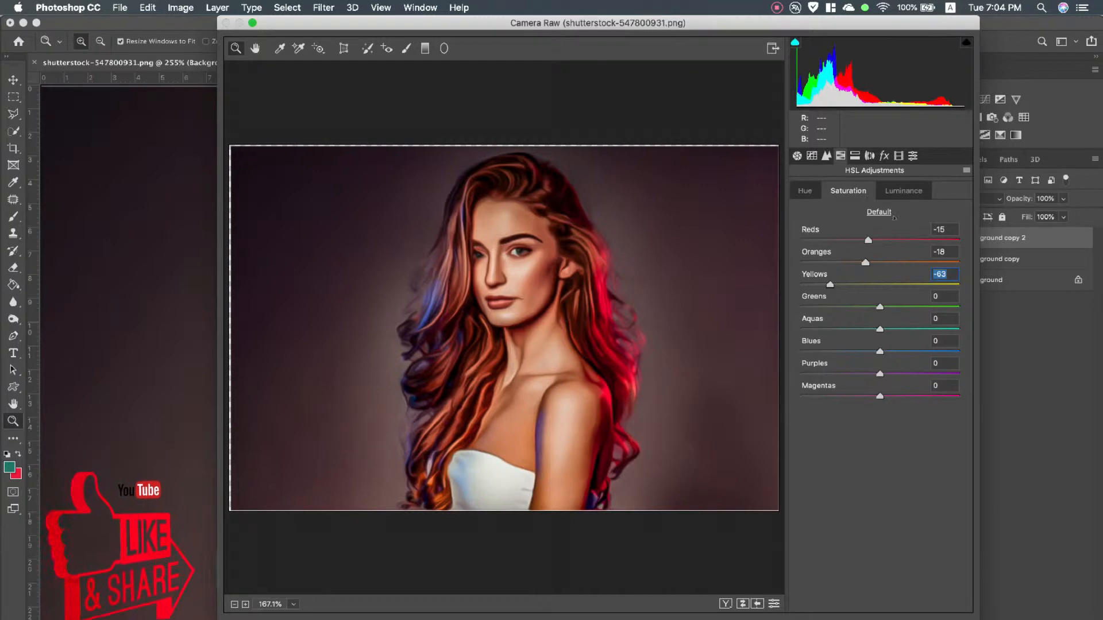
Raise the HSL luminance of oranges to +22 and brighten the yellows
{"action": "left_click", "coordinate": [903, 191]}
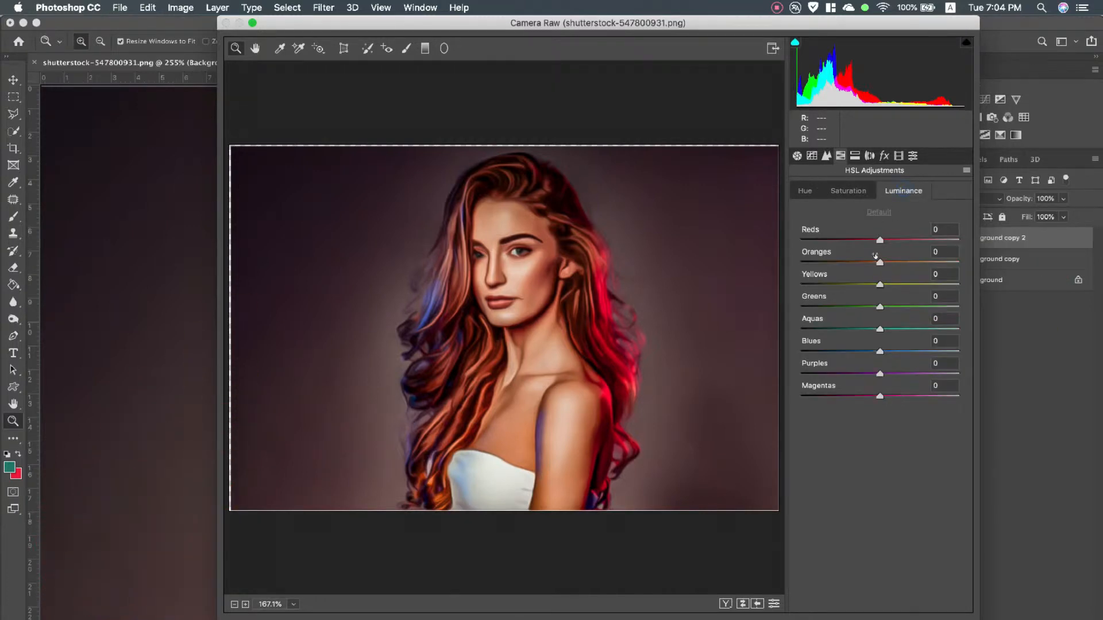
{"action": "left_click_drag", "start_coordinate": [879, 262], "coordinate": [897, 263]}
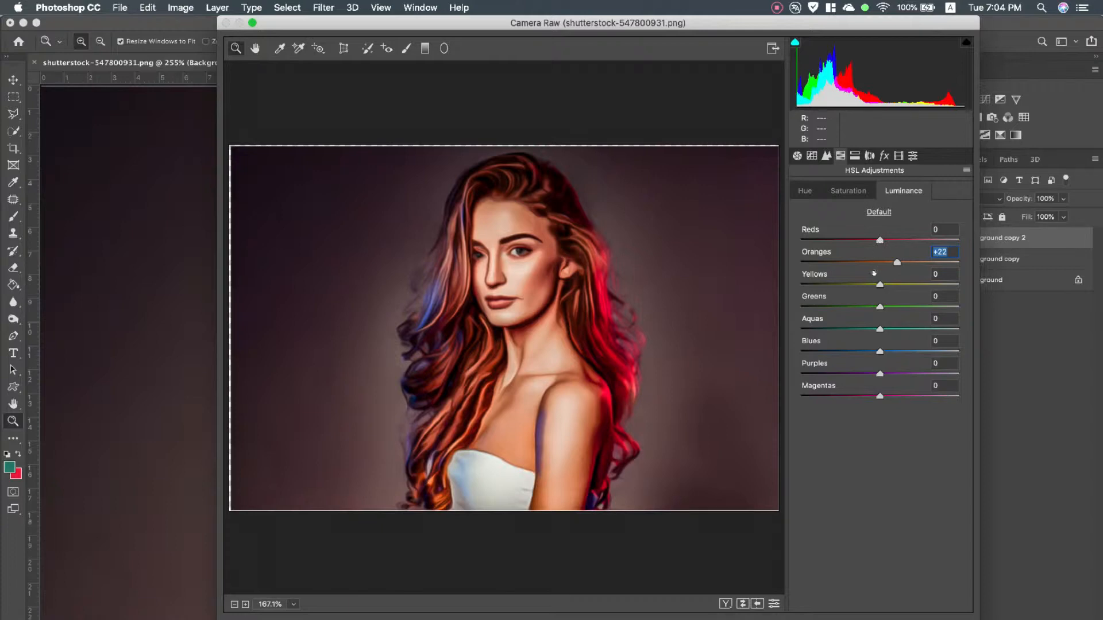
{"action": "left_click_drag", "start_coordinate": [879, 284], "coordinate": [911, 284]}
Shift the HSL hue of yellows to -58, oranges to +17 and reds to -22
{"action": "left_click", "coordinate": [805, 191]}
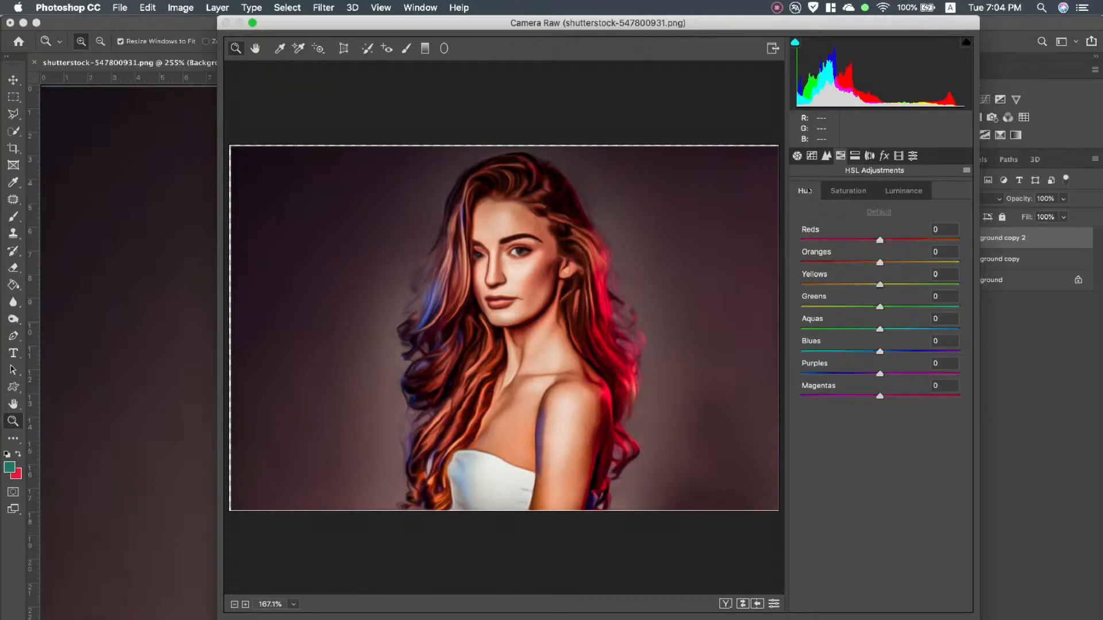
{"action": "left_click_drag", "start_coordinate": [880, 284], "coordinate": [893, 263]}
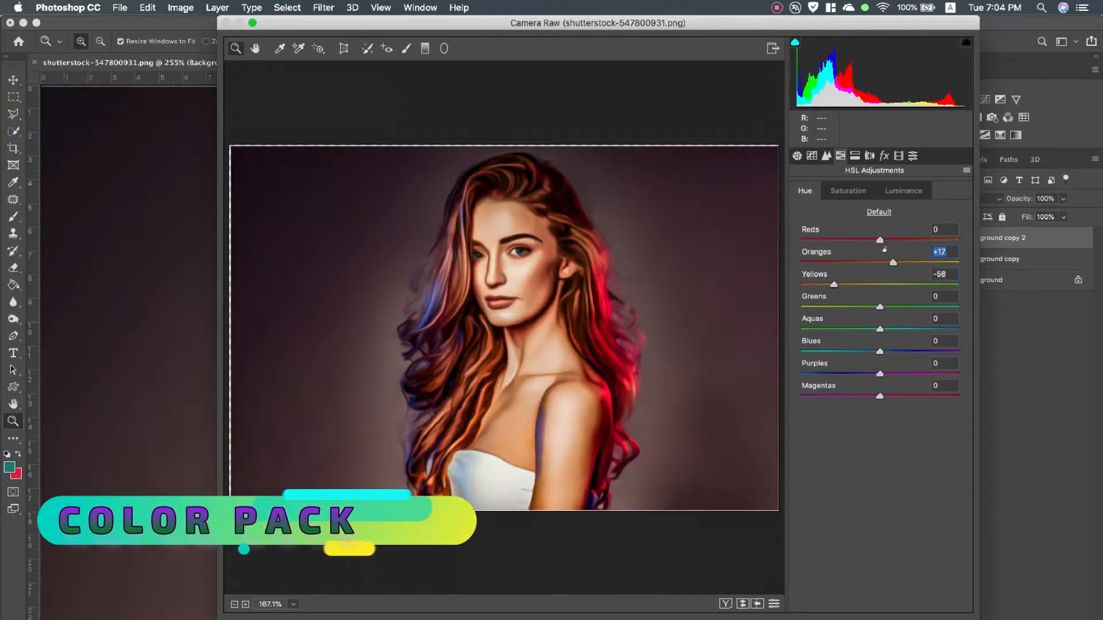
{"action": "mouse_move", "coordinate": [880, 240]}
{"action": "left_mouse_down"}
{"action": "mouse_move", "coordinate": [861, 239]}
{"action": "mouse_move", "coordinate": [889, 240]}
{"action": "mouse_move", "coordinate": [863, 240]}
{"action": "left_mouse_up"}
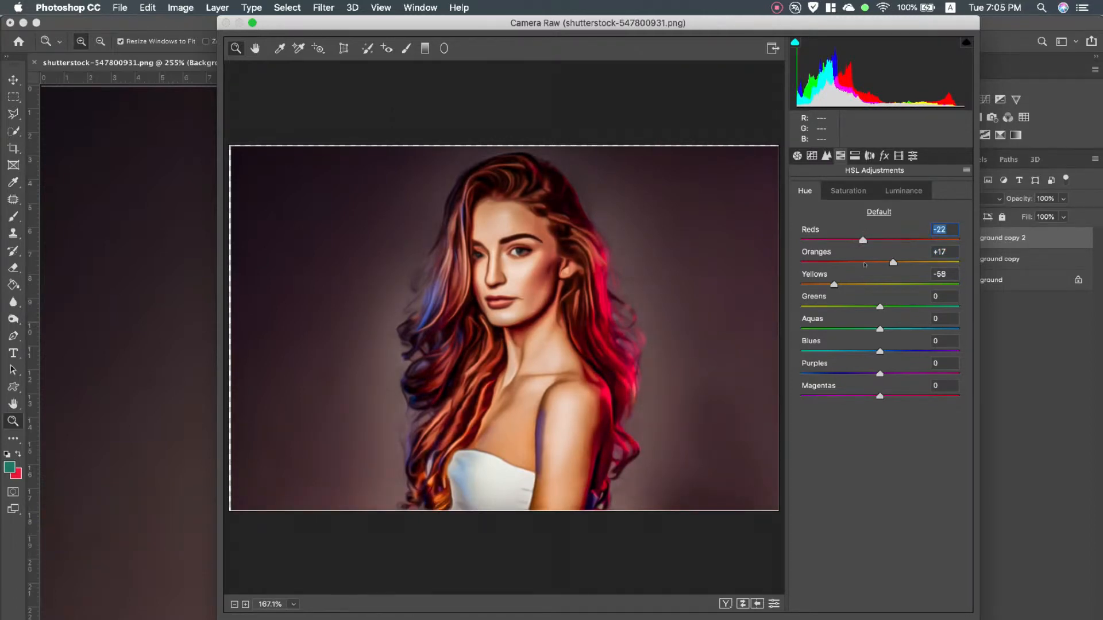
Set split toning to highlights hue 47 and saturation 16, balance -28, shadows hue 41 and saturation 14
{"action": "left_click", "coordinate": [855, 155]}
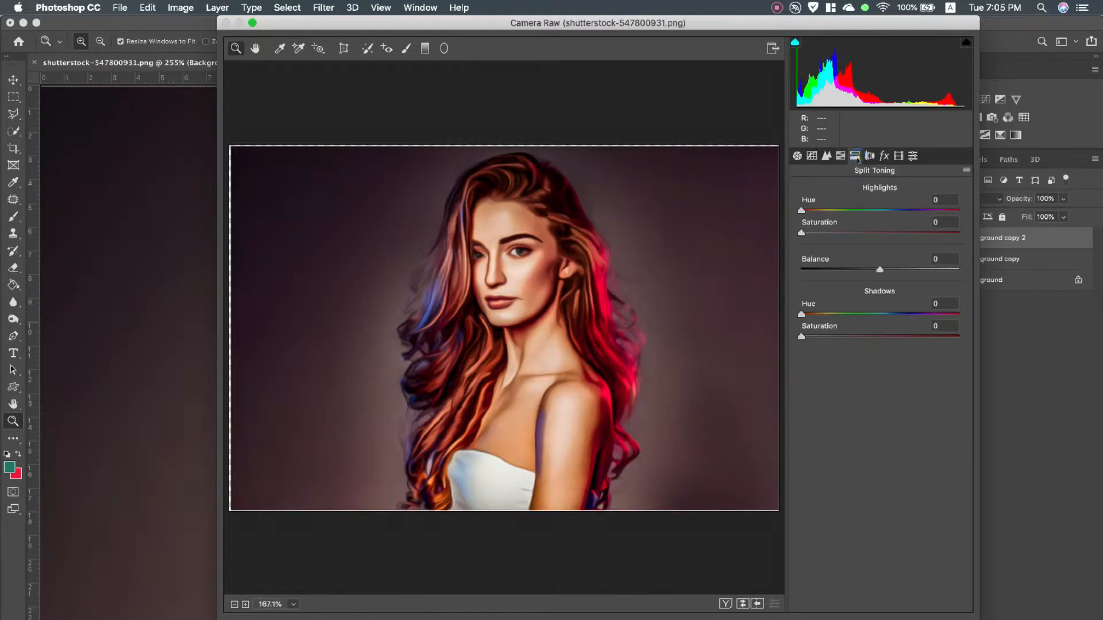
{"action": "left_click_drag", "start_coordinate": [807, 212], "coordinate": [830, 234]}
{"action": "mouse_move", "coordinate": [871, 270]}
{"action": "left_mouse_down"}
{"action": "mouse_move", "coordinate": [836, 269]}
{"action": "mouse_move", "coordinate": [854, 272]}
{"action": "left_mouse_up"}
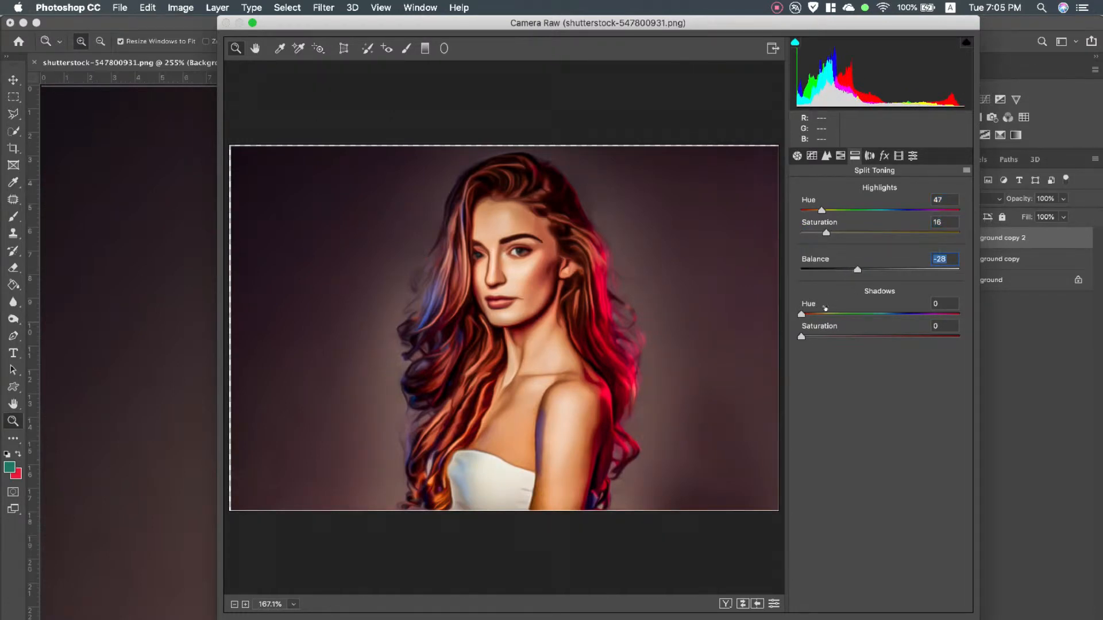
{"action": "left_click_drag", "start_coordinate": [802, 314], "coordinate": [822, 337]}
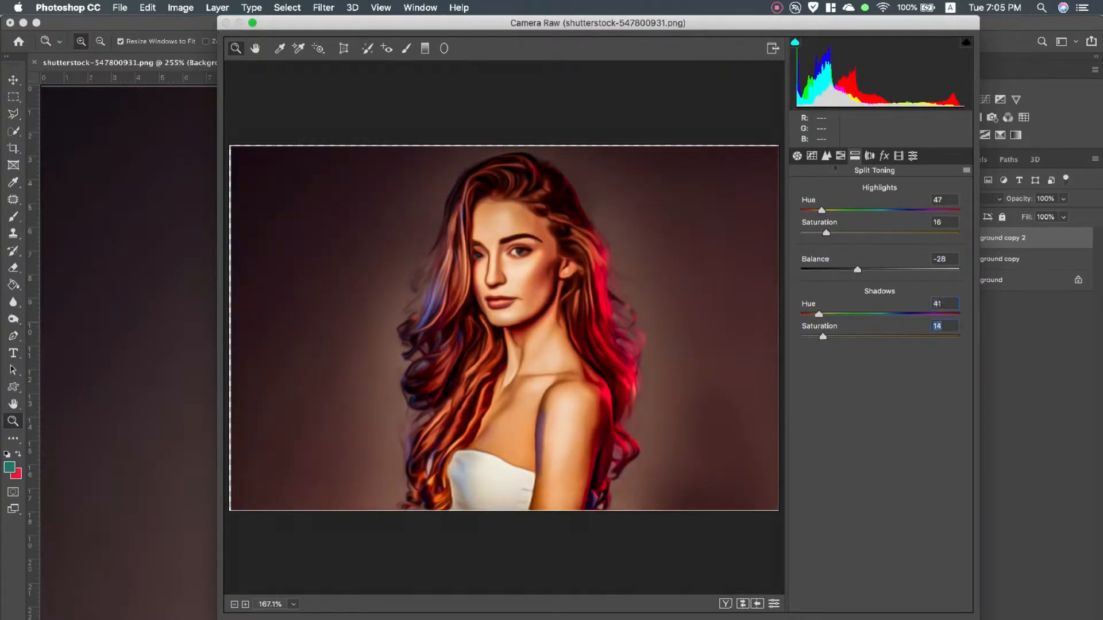
Set the calibration's red primary to hue +14 and saturation -36, and apply the Camera Raw filter
{"action": "left_click", "coordinate": [870, 155]}
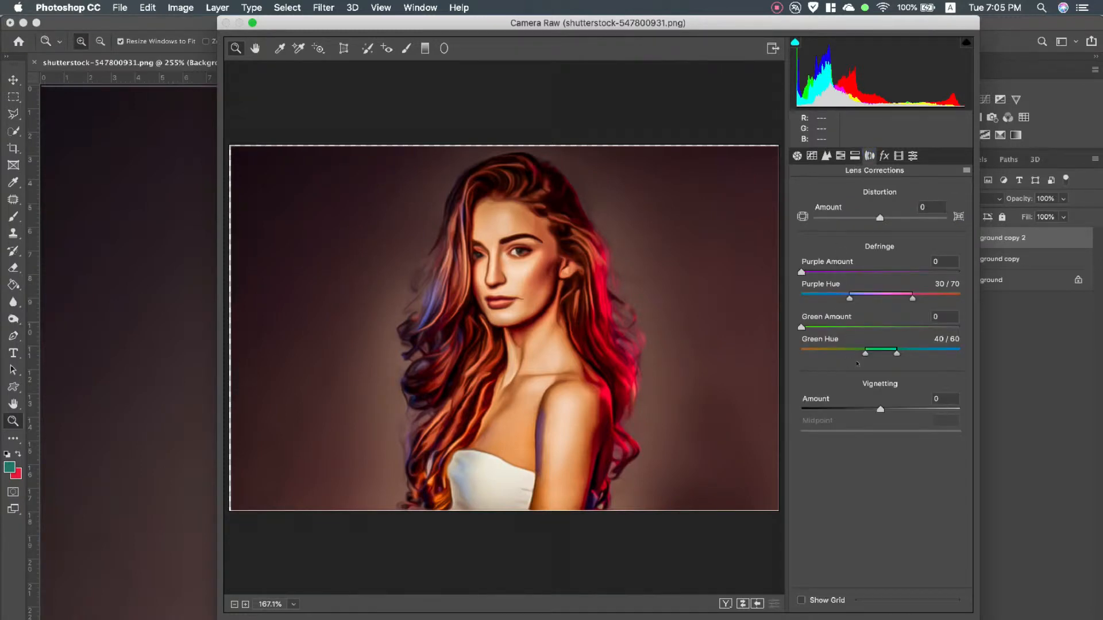
{"action": "left_click", "coordinate": [884, 156]}
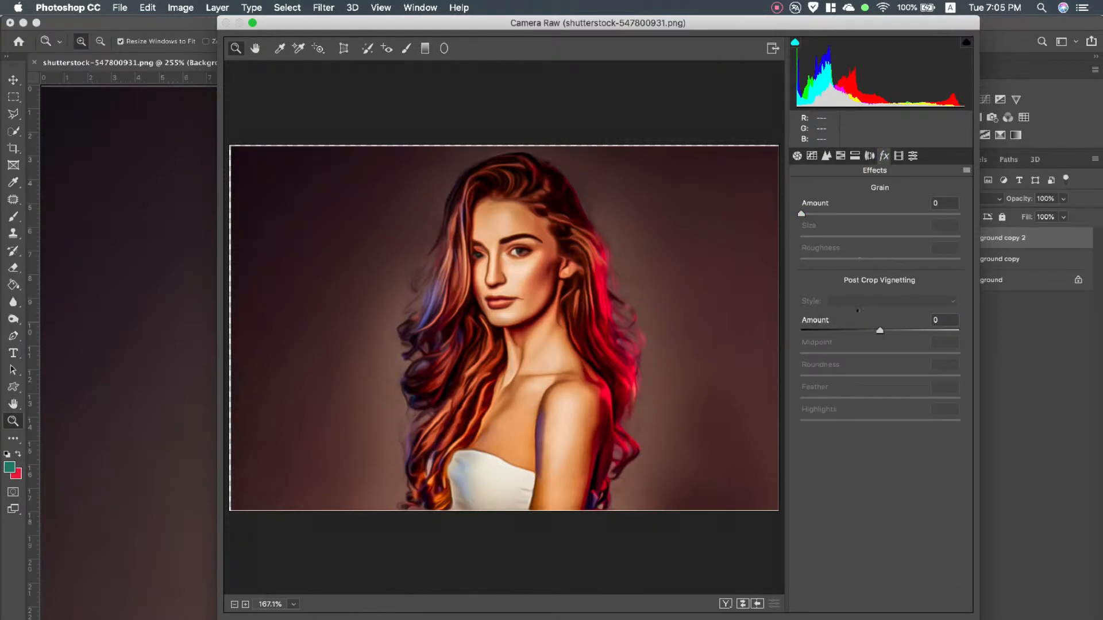
{"action": "left_click", "coordinate": [898, 156]}
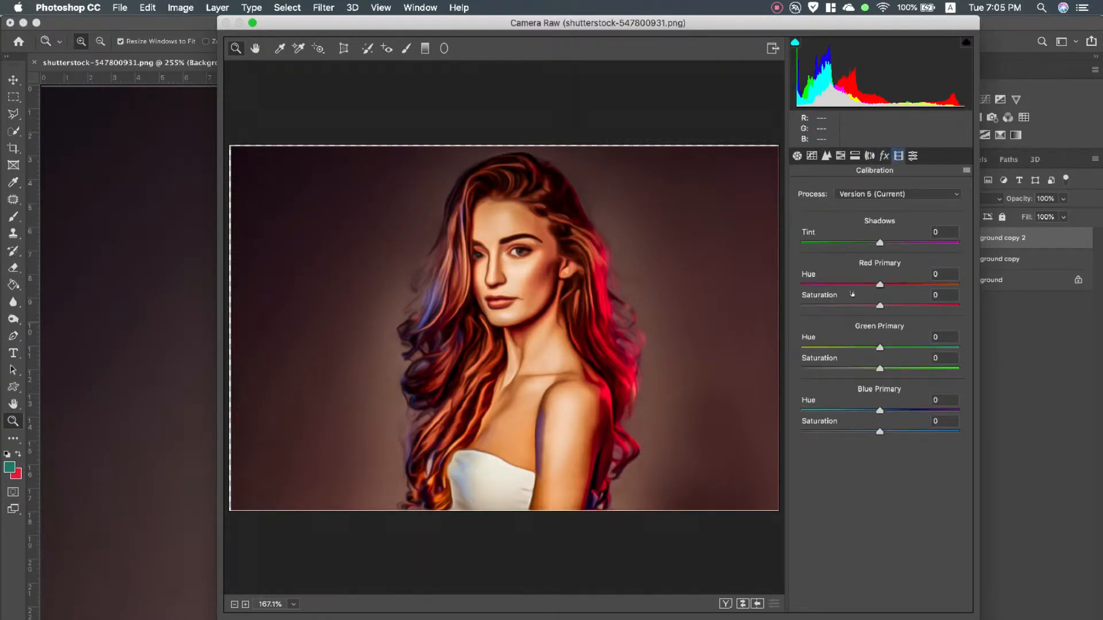
{"action": "mouse_move", "coordinate": [880, 285]}
{"action": "left_mouse_down"}
{"action": "mouse_move", "coordinate": [844, 287]}
{"action": "mouse_move", "coordinate": [900, 286]}
{"action": "mouse_move", "coordinate": [848, 306]}
{"action": "mouse_move", "coordinate": [868, 285]}
{"action": "mouse_move", "coordinate": [891, 284]}
{"action": "left_mouse_up"}
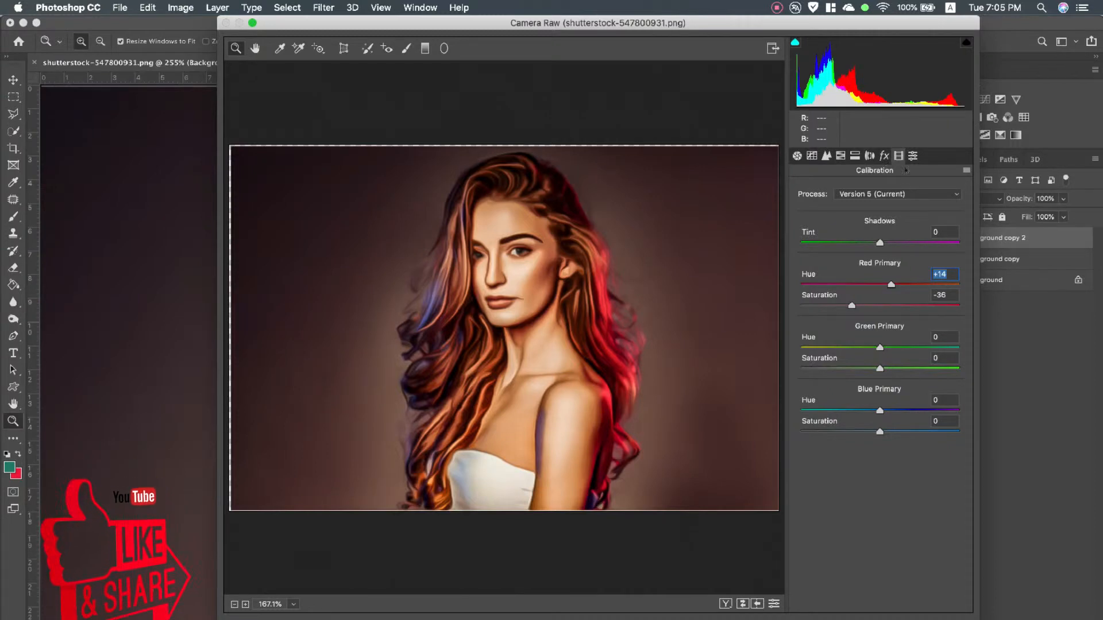
{"action": "key", "text": "Return"}
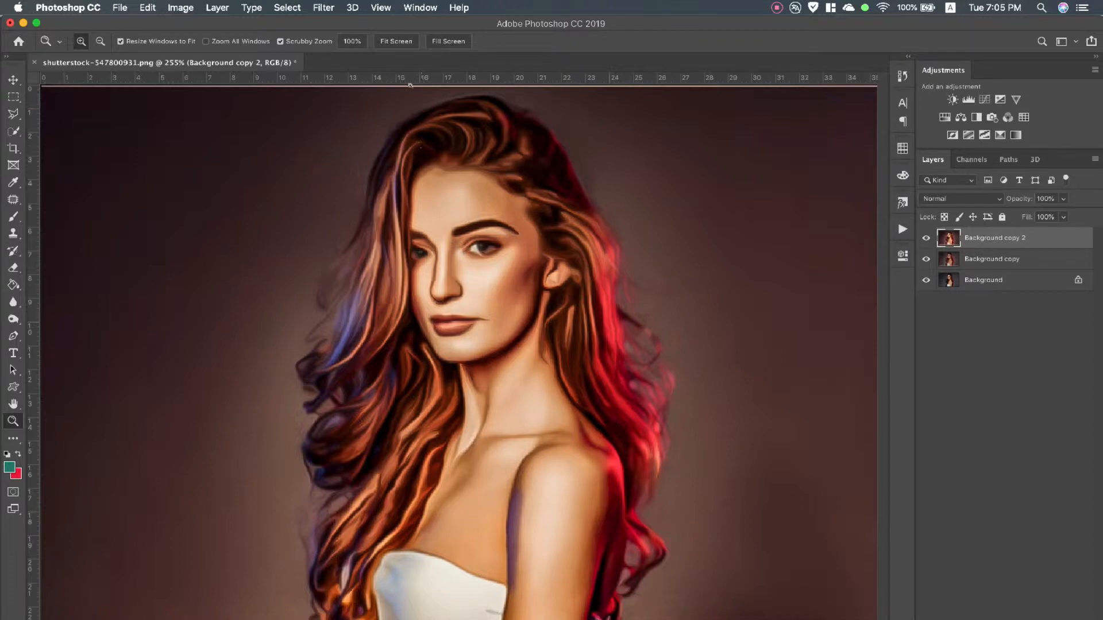
Duplicate the Background copy 2 layer and add a Selective Color adjustment layer above the duplicate
{"action": "left_click_drag", "start_coordinate": [975, 240], "coordinate": [977, 575]}
{"action": "left_click", "coordinate": [1006, 619]}
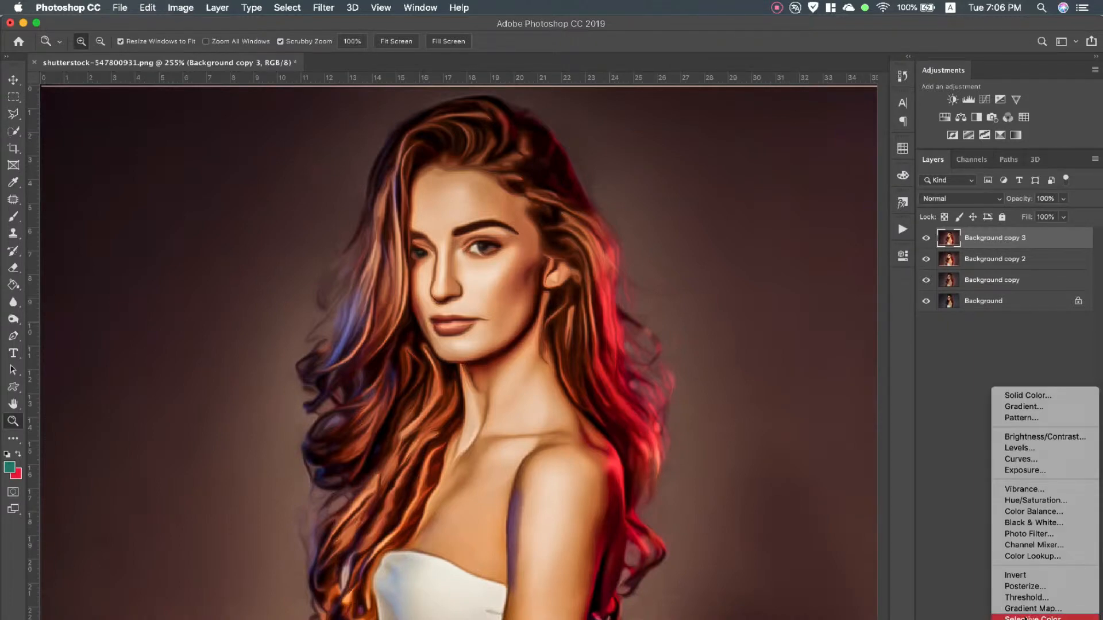
{"action": "left_click", "coordinate": [1026, 618]}
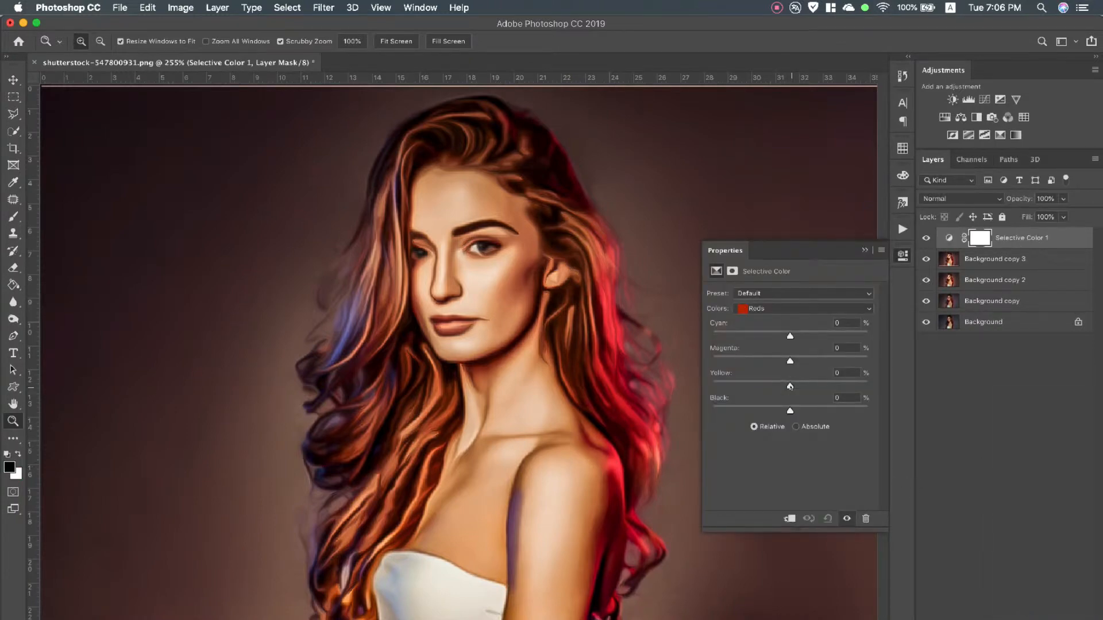
In Selective Color, set reds to cyan -34, magenta -8, yellow -11, black +12, and yellows to cyan -27, magenta -22, yellow -14, black -16
{"action": "left_click_drag", "start_coordinate": [790, 385], "coordinate": [799, 413]}
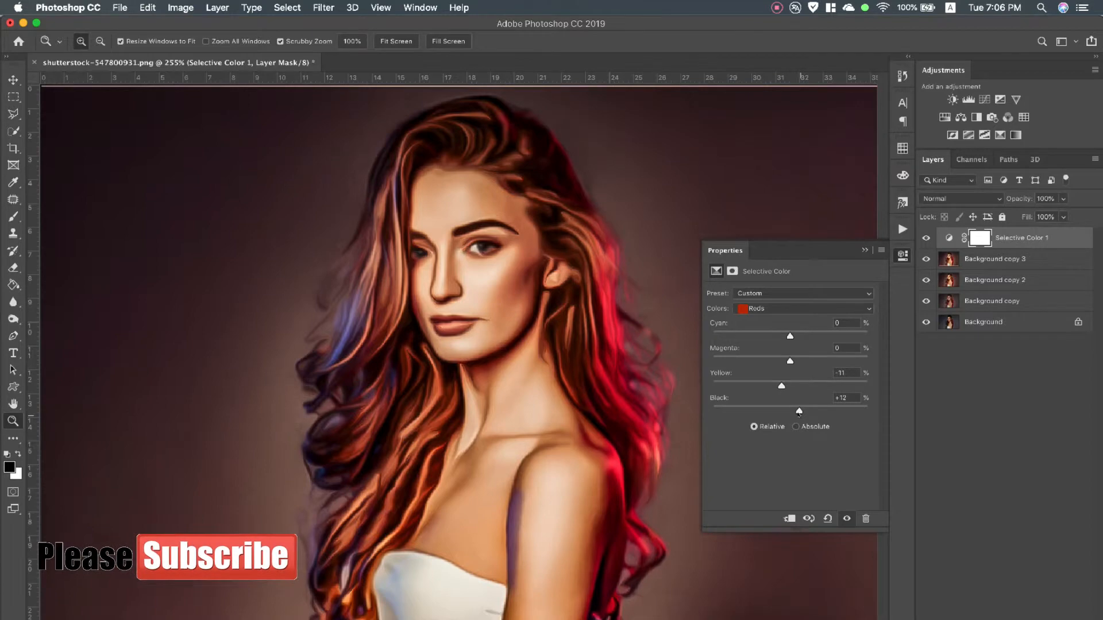
{"action": "left_click_drag", "start_coordinate": [790, 361], "coordinate": [762, 336]}
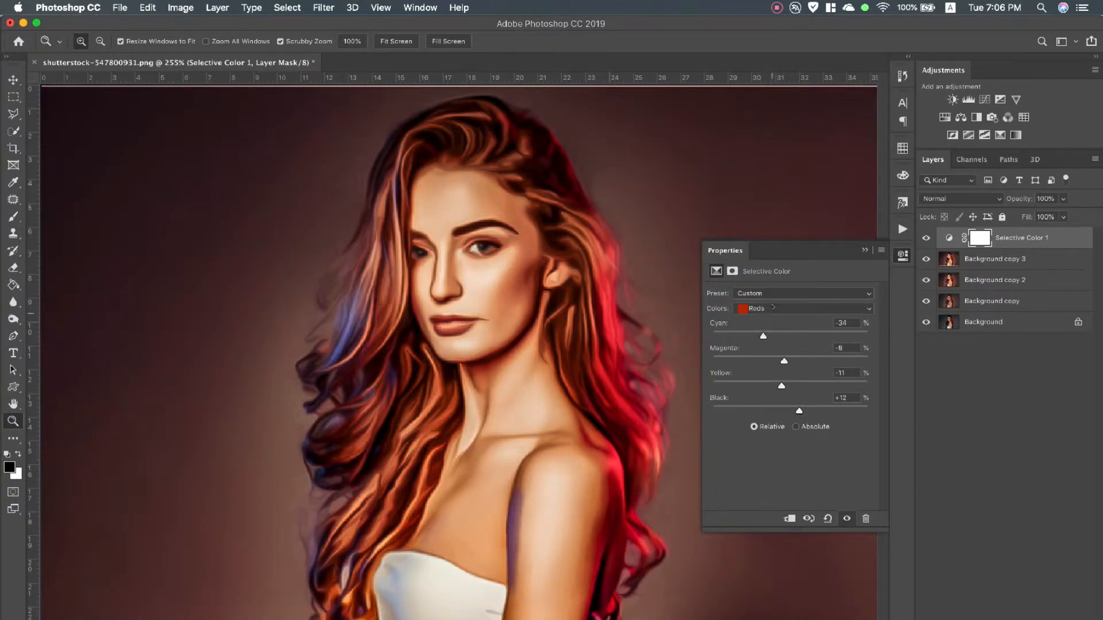
{"action": "left_click", "coordinate": [773, 307]}
{"action": "left_click", "coordinate": [771, 318]}
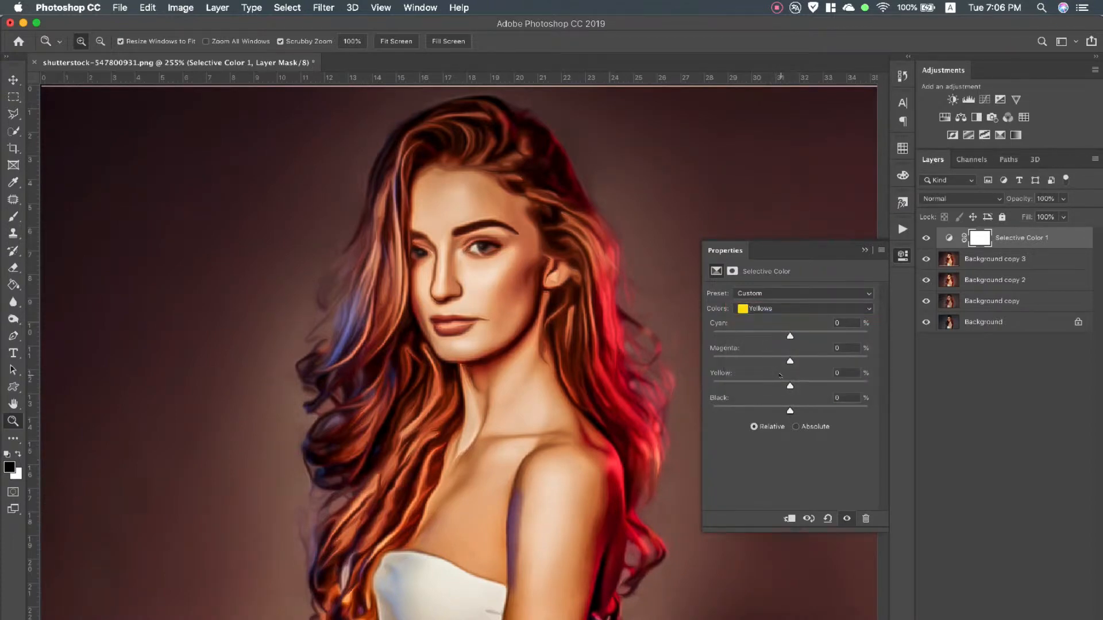
{"action": "left_click_drag", "start_coordinate": [790, 386], "coordinate": [778, 412]}
{"action": "left_click_drag", "start_coordinate": [790, 361], "coordinate": [769, 336]}
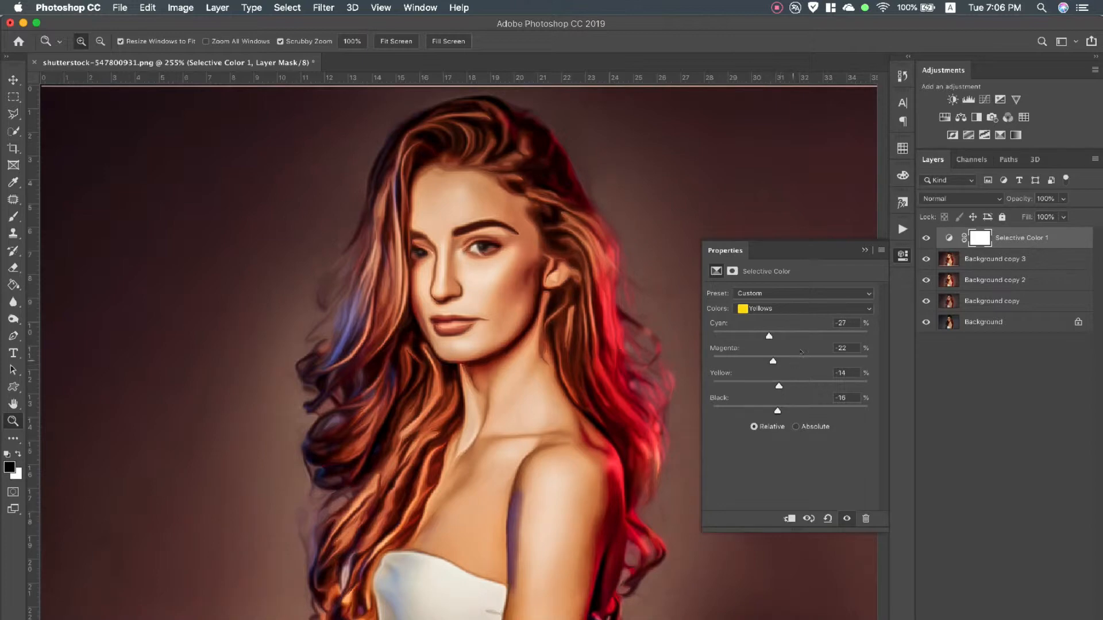
{"action": "left_click", "coordinate": [865, 251]}
Add a Channel Mixer adjustment layer and set its red output channel to red +101, green +2 and blue -8
{"action": "left_click", "coordinate": [1010, 619]}
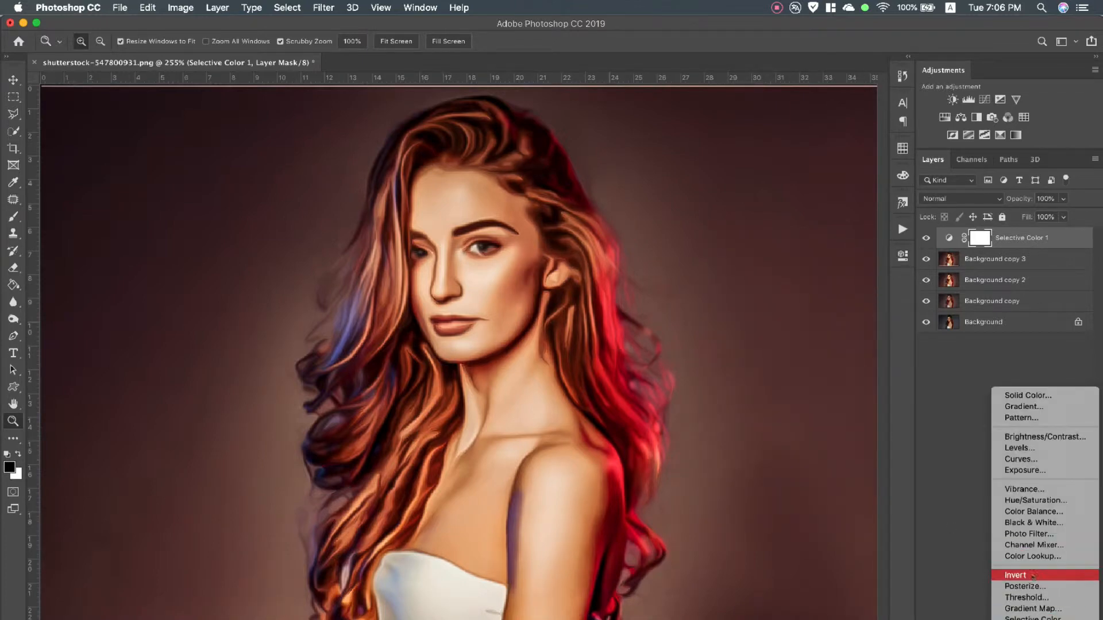
{"action": "left_click", "coordinate": [1045, 545]}
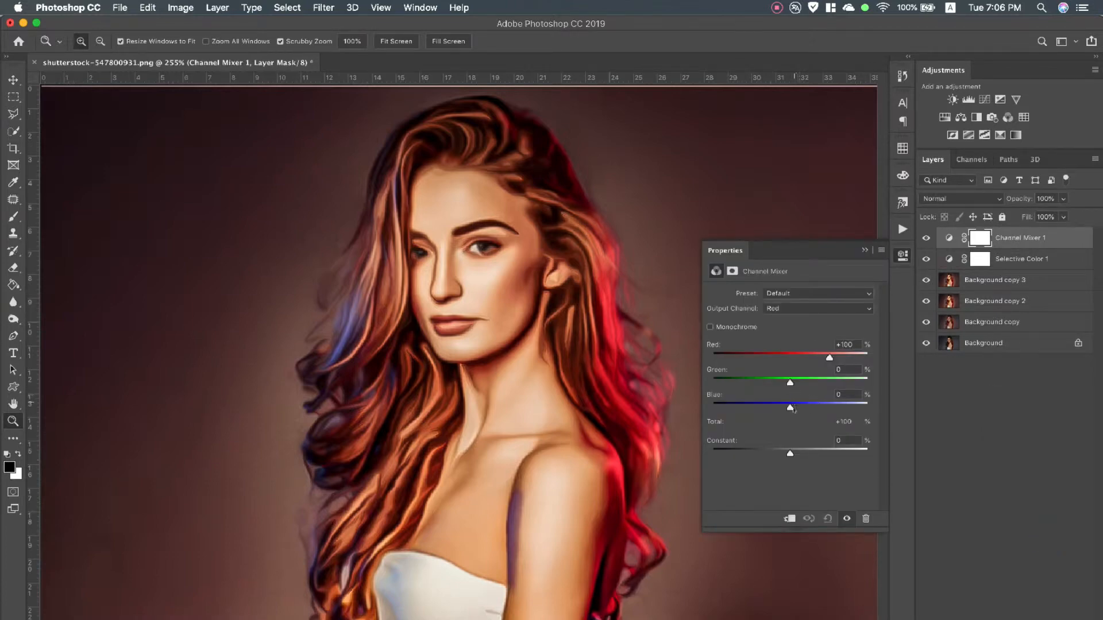
{"action": "left_click_drag", "start_coordinate": [829, 357], "coordinate": [790, 382]}
{"action": "mouse_move", "coordinate": [789, 407]}
{"action": "left_mouse_down"}
{"action": "mouse_move", "coordinate": [800, 408]}
{"action": "mouse_move", "coordinate": [787, 405]}
{"action": "left_mouse_up"}
{"action": "left_click_drag", "start_coordinate": [790, 453], "coordinate": [789, 452]}
Set the Channel Mixer's green output channel to red +7 and green +99
{"action": "left_click", "coordinate": [796, 309]}
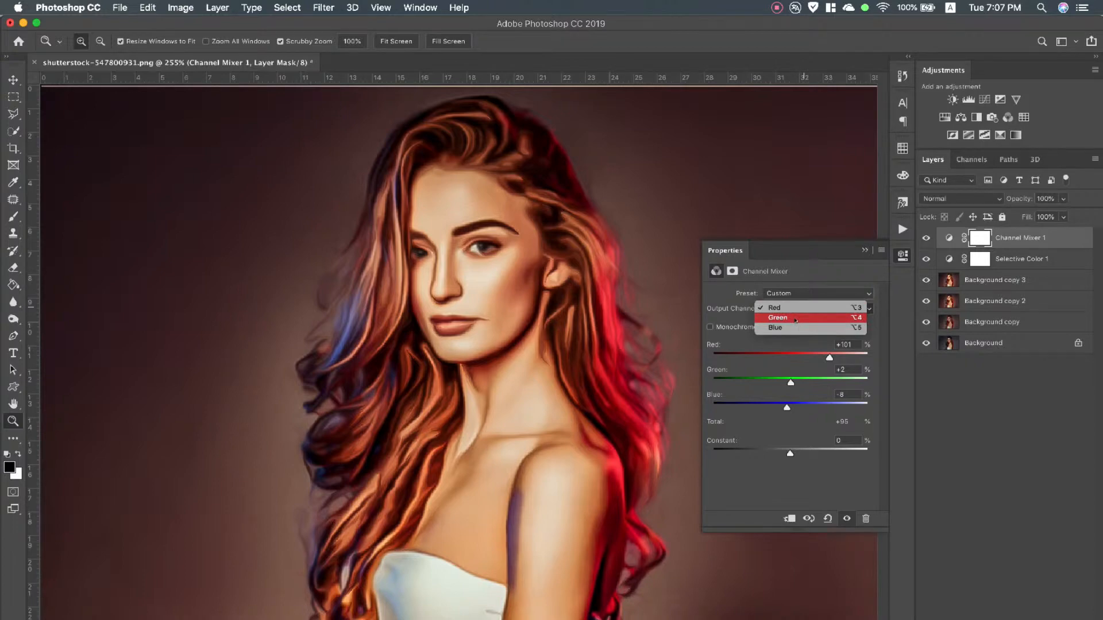
{"action": "left_click", "coordinate": [795, 319]}
{"action": "left_click_drag", "start_coordinate": [829, 382], "coordinate": [792, 358]}
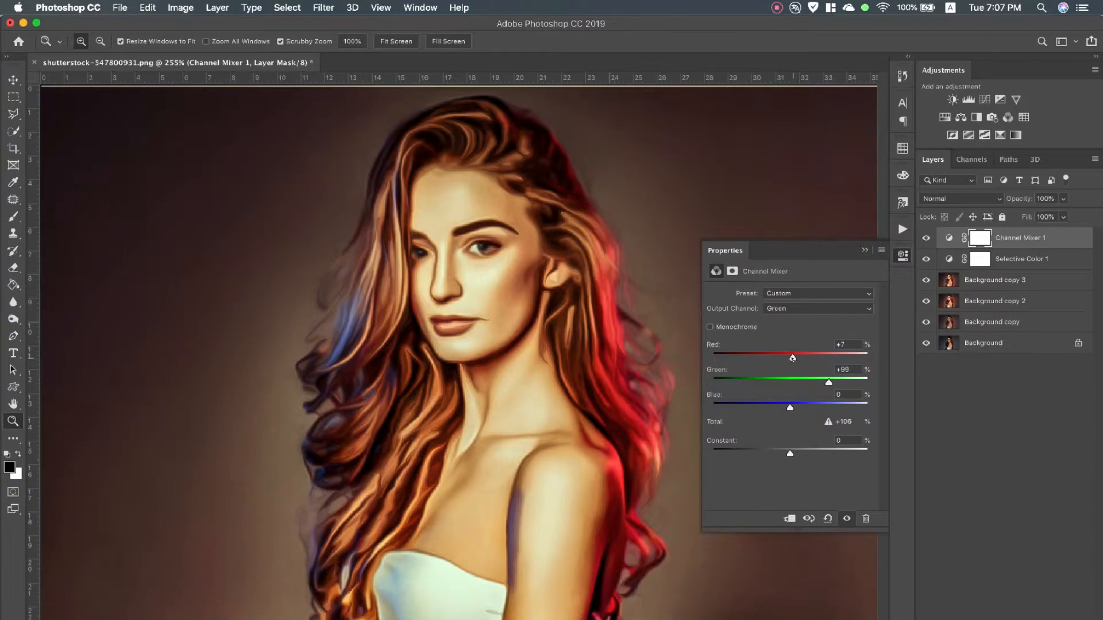
{"action": "left_click_drag", "start_coordinate": [790, 407], "coordinate": [789, 407]}
{"action": "left_click", "coordinate": [864, 252]}
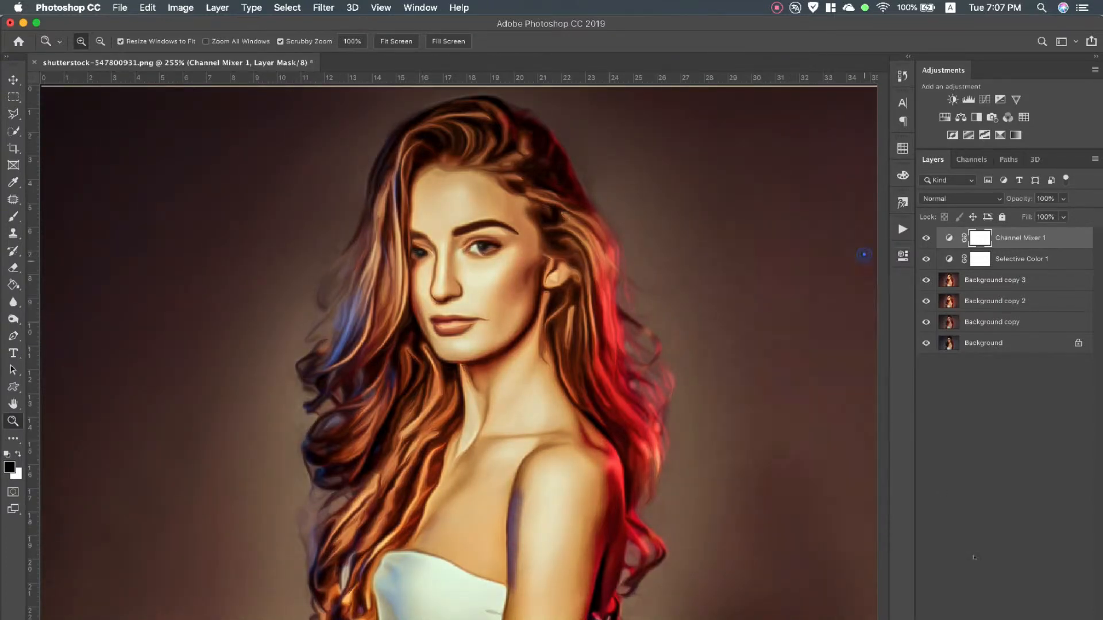
Add a Color Lookup adjustment layer using the Fuji ETERNA 250D Fuji 3510 (by Adobe).cube 3D LUT
{"action": "left_click", "coordinate": [1008, 619]}
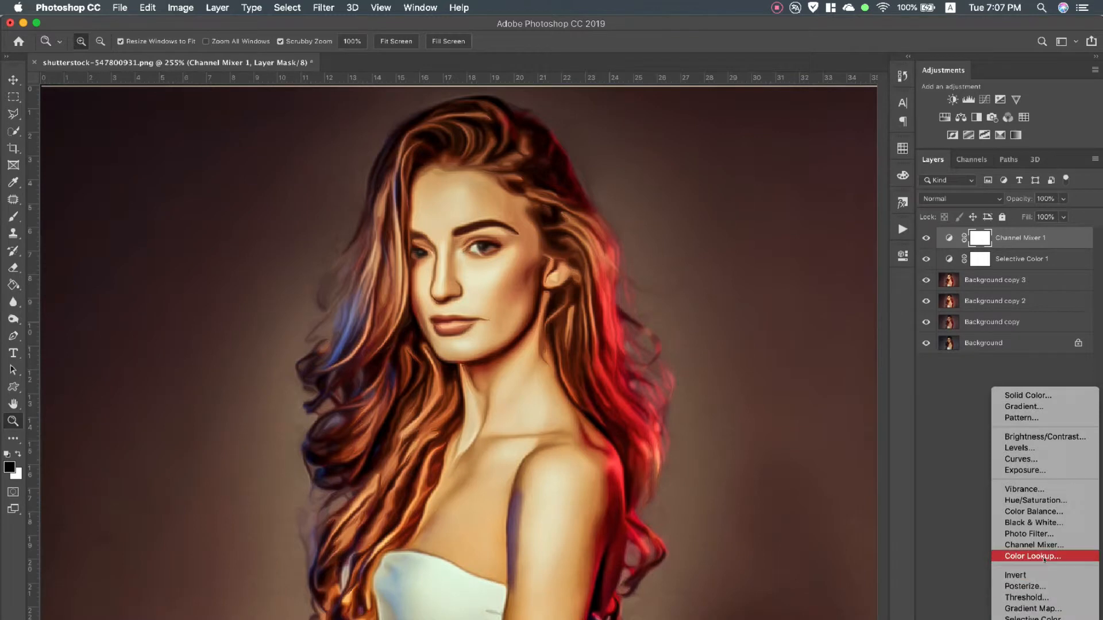
{"action": "left_click", "coordinate": [1044, 556]}
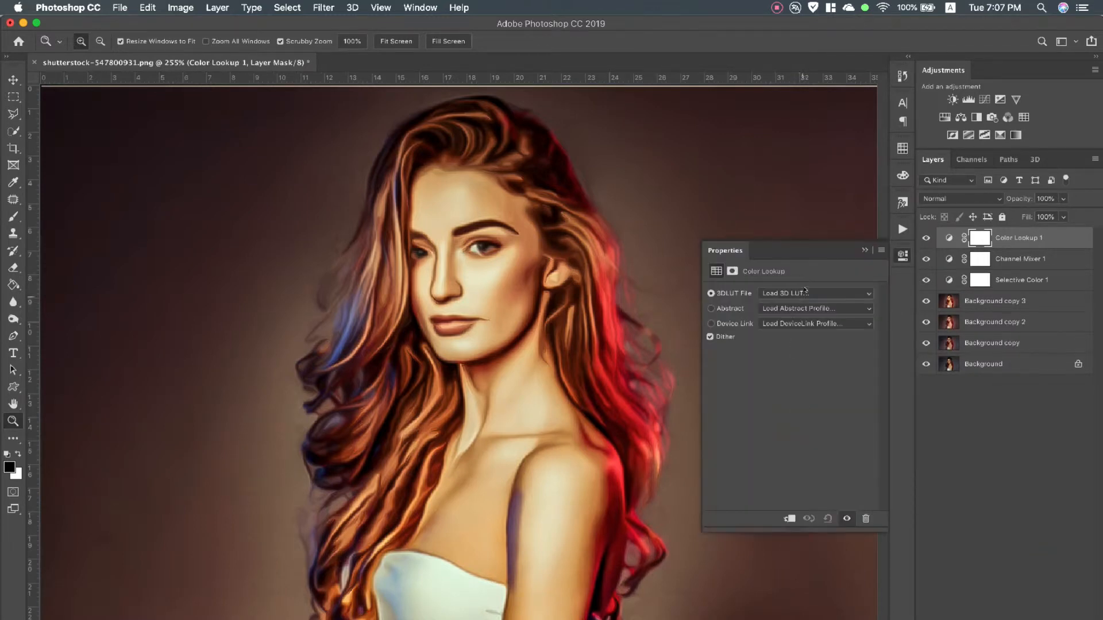
{"action": "left_click", "coordinate": [805, 292]}
{"action": "scroll", "coordinate": [828, 517], "scroll_direction": "down", "scroll_amount": 10}
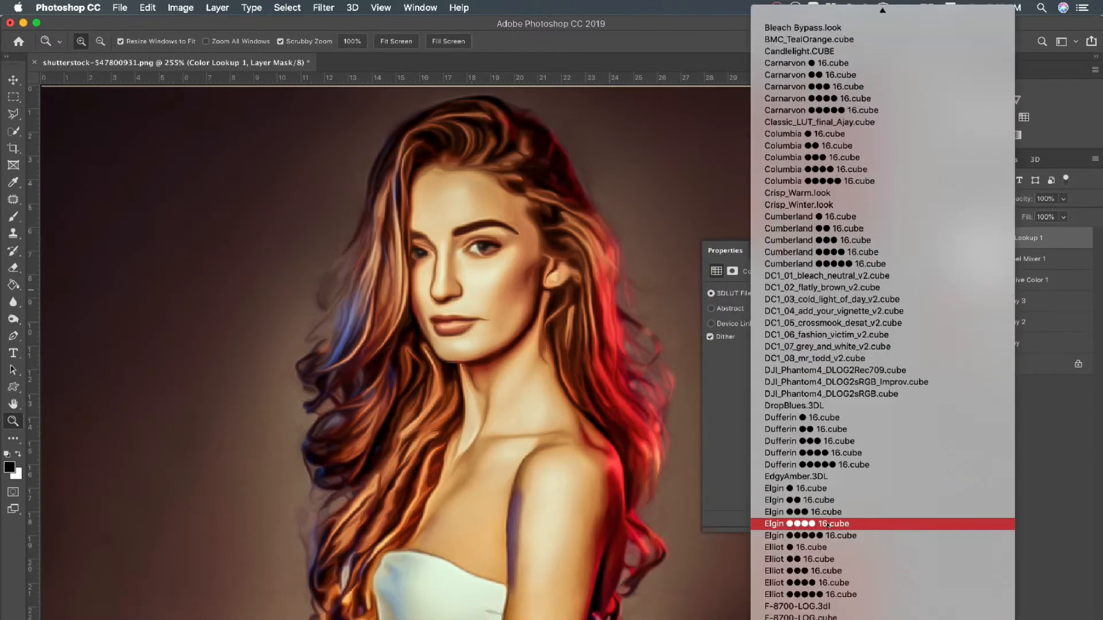
{"action": "scroll", "coordinate": [829, 524], "scroll_direction": "down", "scroll_amount": 10}
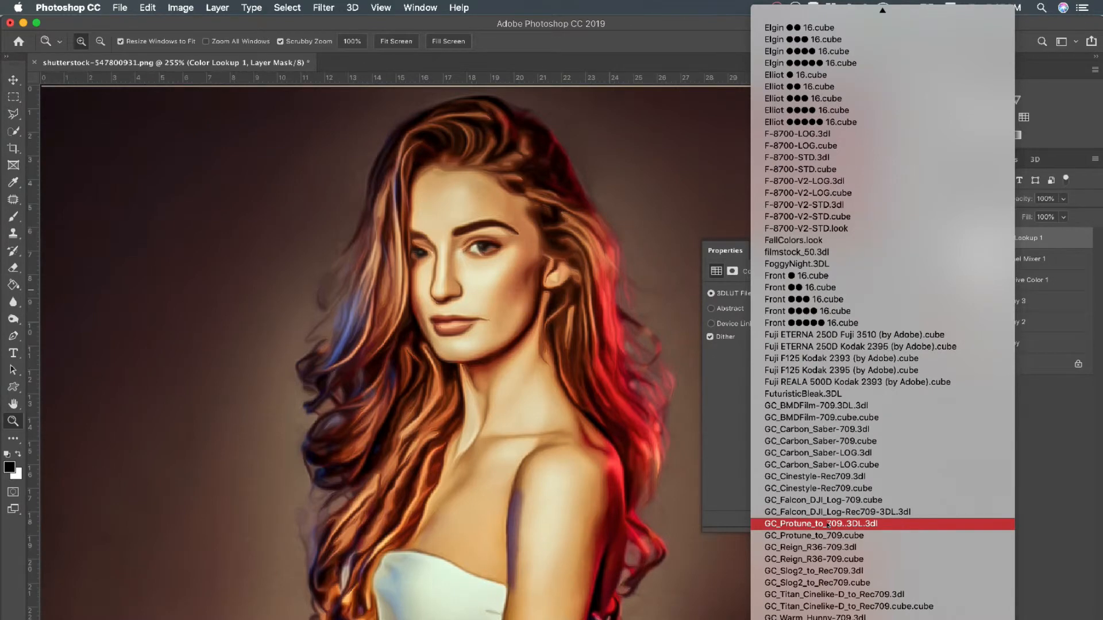
{"action": "left_click", "coordinate": [831, 318]}
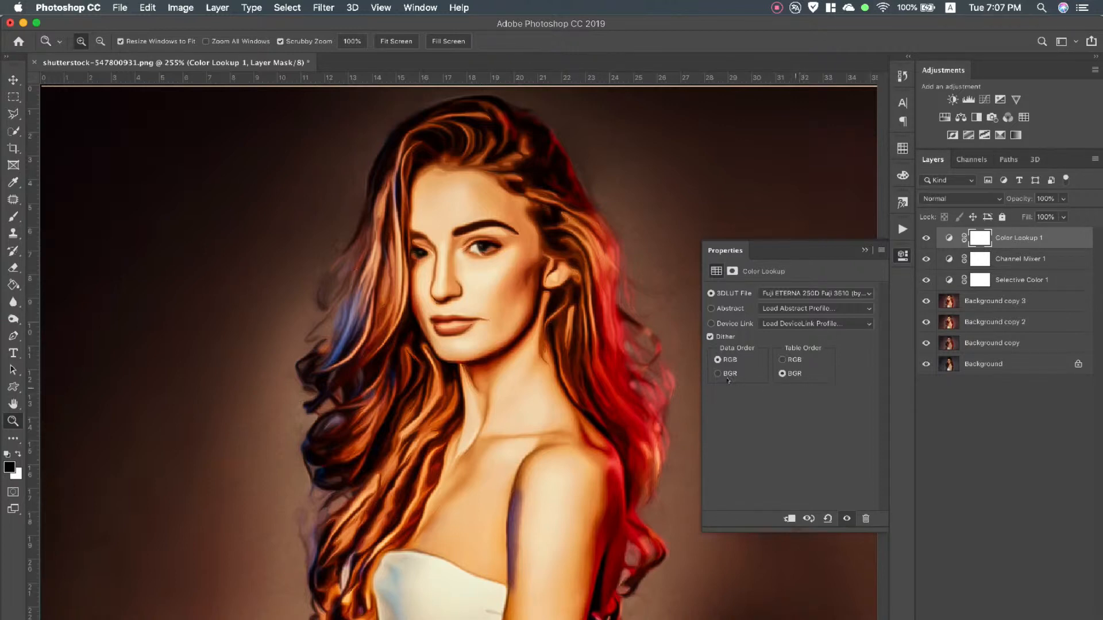
Try the RGB and BGR data and table orders of the color lookup, returning to RGB data order and BGR table order
{"action": "left_click", "coordinate": [717, 374]}
{"action": "left_click", "coordinate": [717, 360]}
{"action": "left_click", "coordinate": [782, 360]}
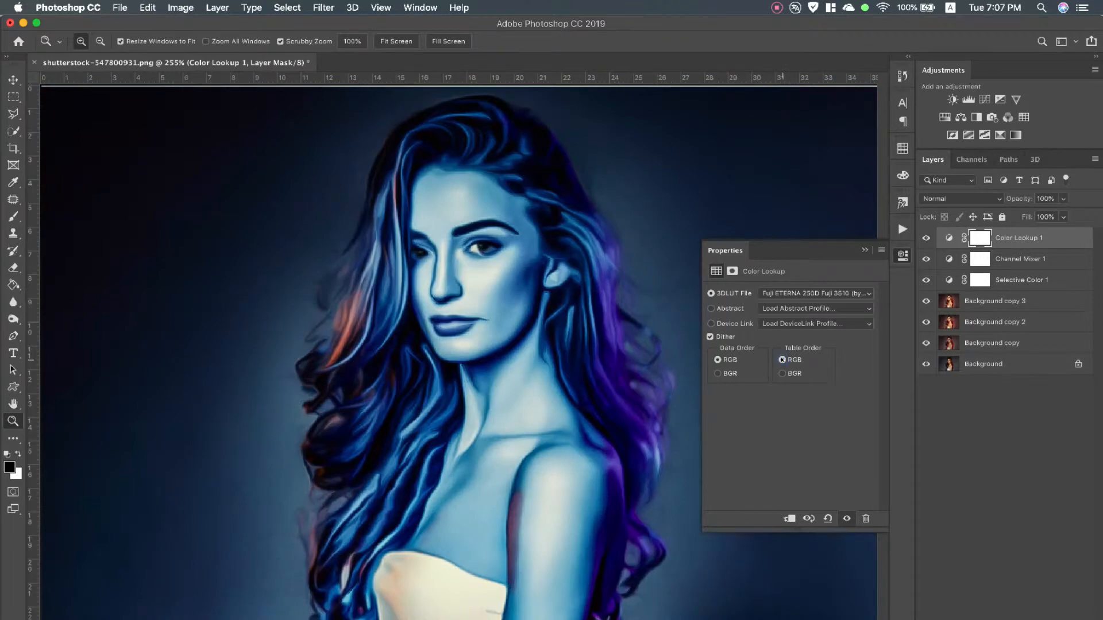
{"action": "left_click", "coordinate": [782, 374]}
{"action": "left_click", "coordinate": [783, 360]}
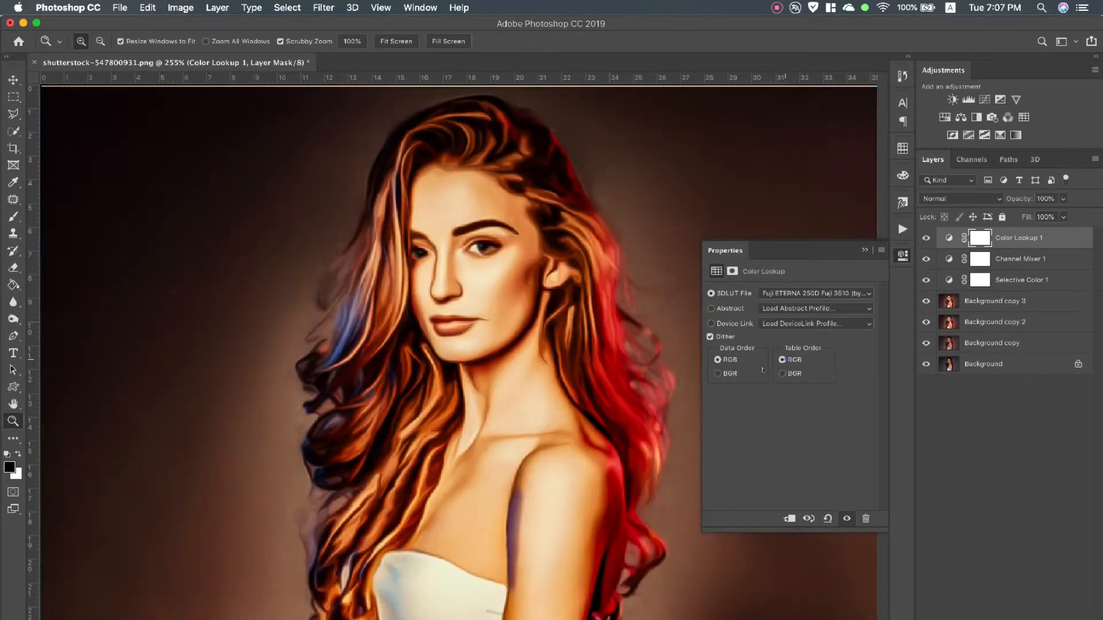
{"action": "left_click", "coordinate": [718, 373]}
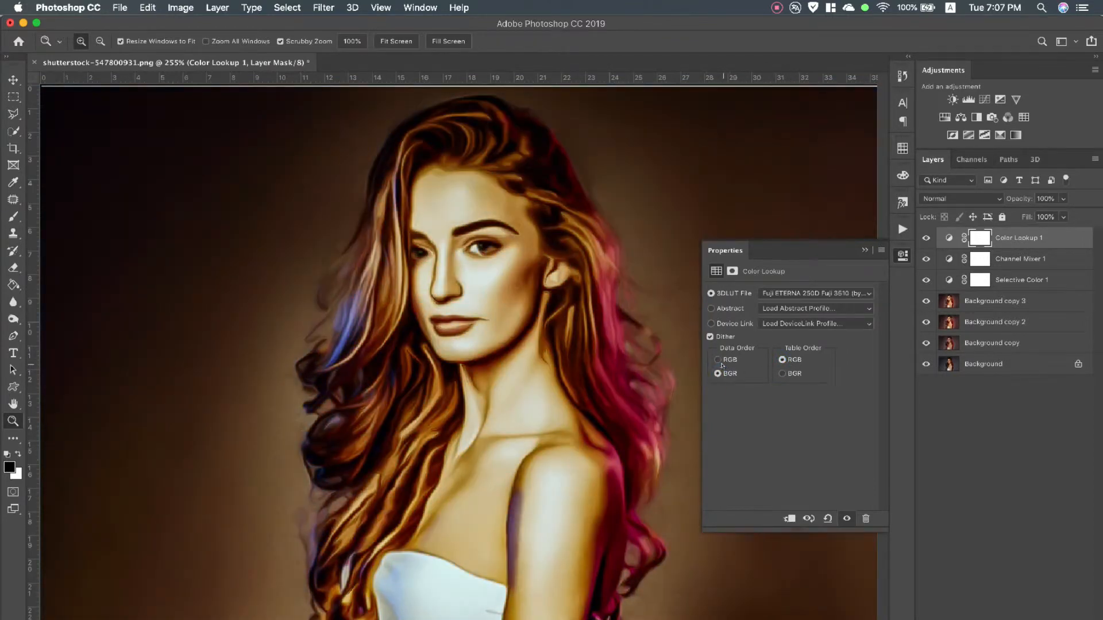
{"action": "left_click", "coordinate": [718, 359]}
{"action": "left_click", "coordinate": [781, 373]}
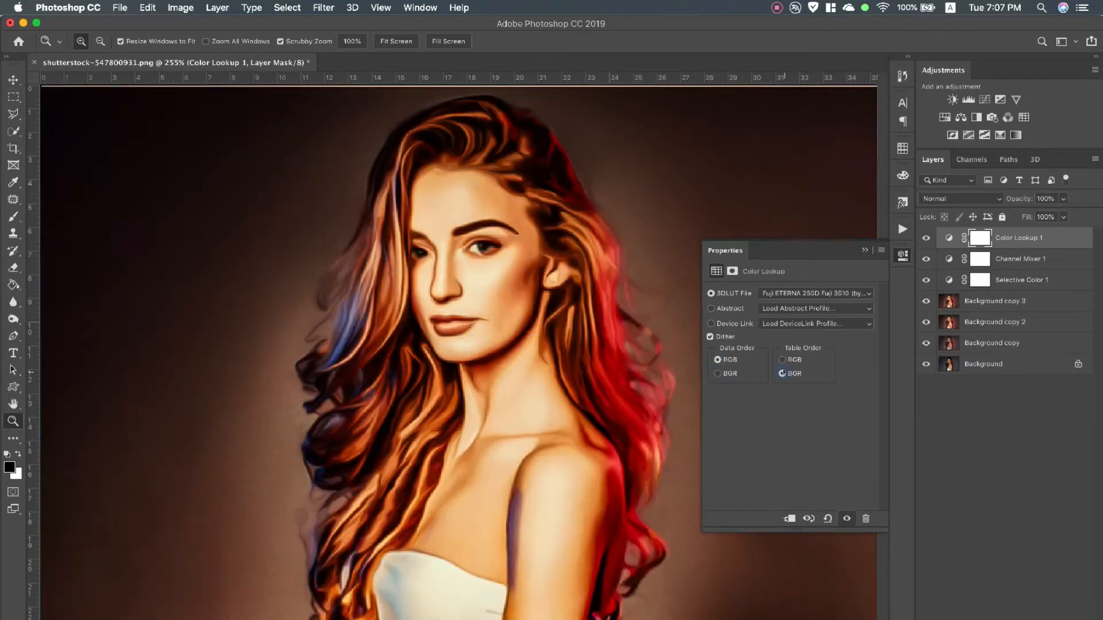
Switch the Color Lookup layer's 3D LUT to Fuji ETERNA 250D Kodak 2395 (by Adobe).cube
{"action": "left_click", "coordinate": [827, 294]}
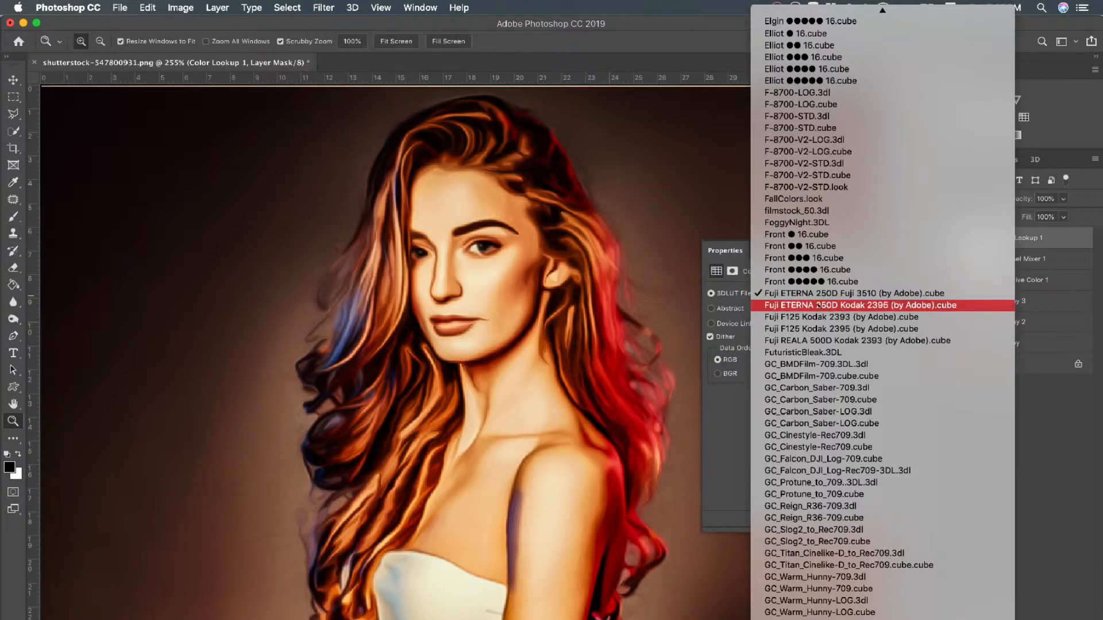
{"action": "left_click", "coordinate": [820, 307]}
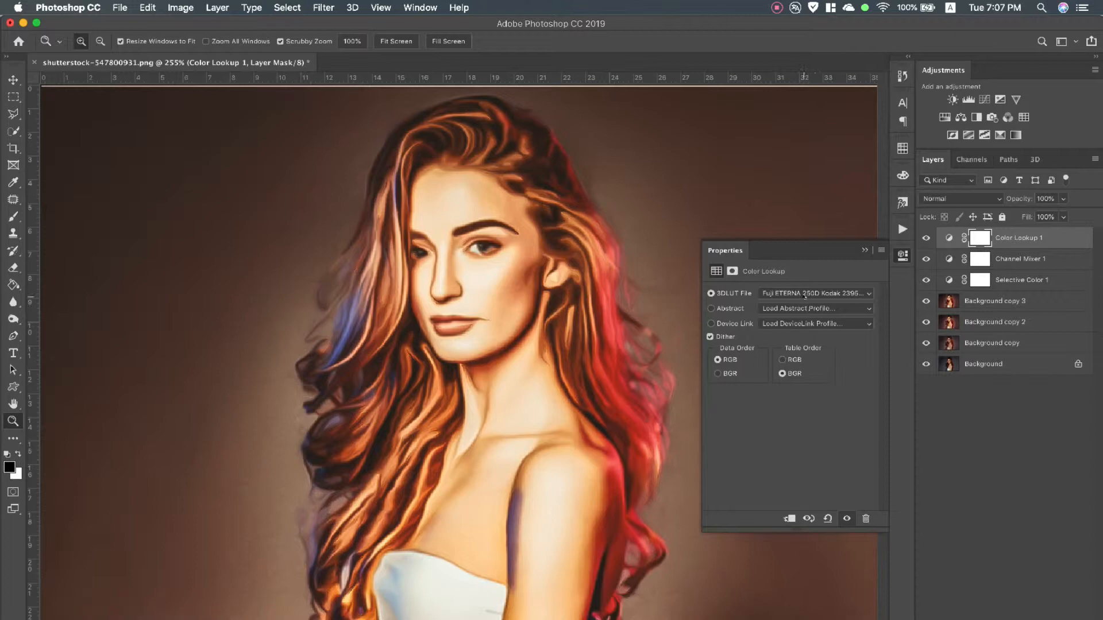
Switch the Color Lookup layer's 3D LUT to Fuji REALA 500D Kodak 2393 after trying Fuji F125 Kodak 2393 and Fuji F125 Kodak 2395
{"action": "left_click", "coordinate": [805, 295]}
{"action": "left_click", "coordinate": [802, 304]}
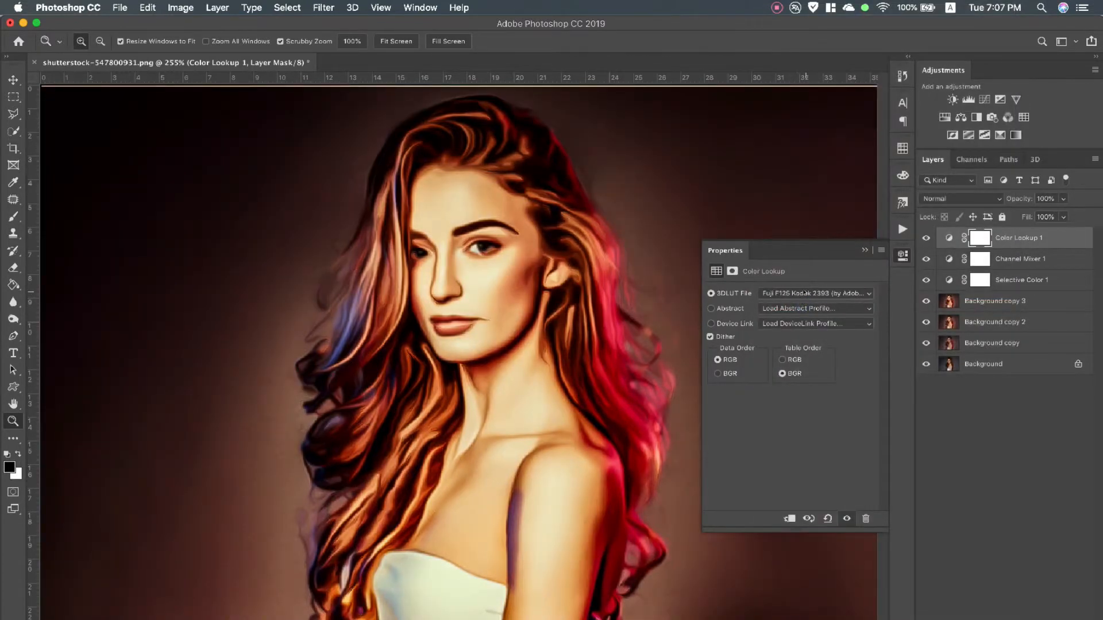
{"action": "left_click", "coordinate": [805, 294]}
{"action": "left_click", "coordinate": [806, 305]}
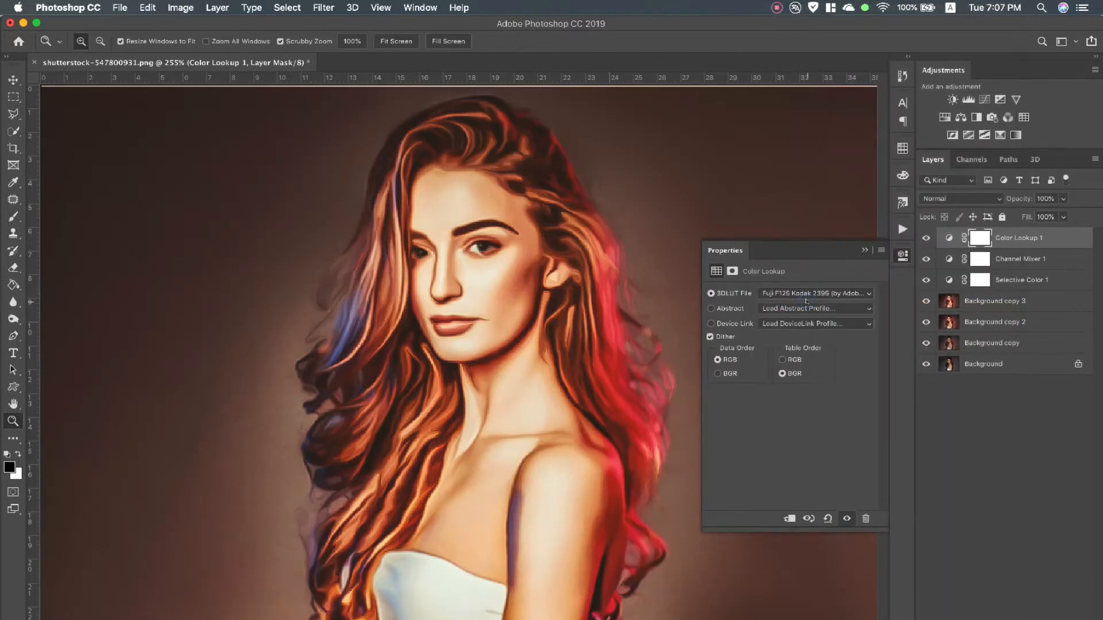
{"action": "left_click", "coordinate": [810, 295]}
{"action": "left_click", "coordinate": [807, 307]}
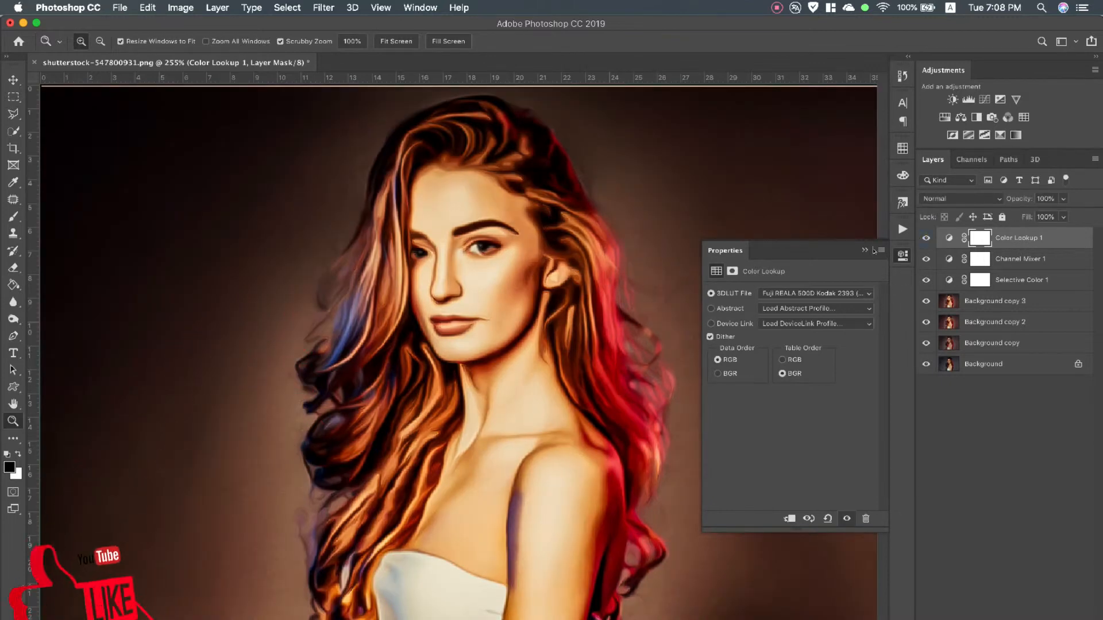
{"action": "left_click", "coordinate": [903, 255]}
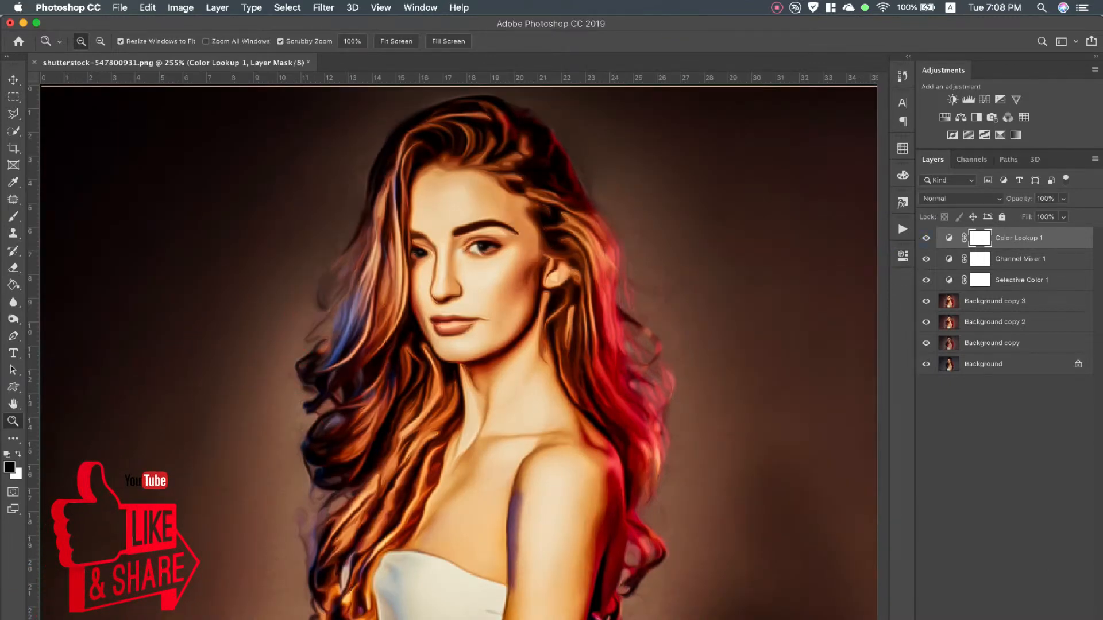
Try a Posterize adjustment layer above the Color Lookup layer and delete it
{"action": "left_click", "coordinate": [1009, 619]}
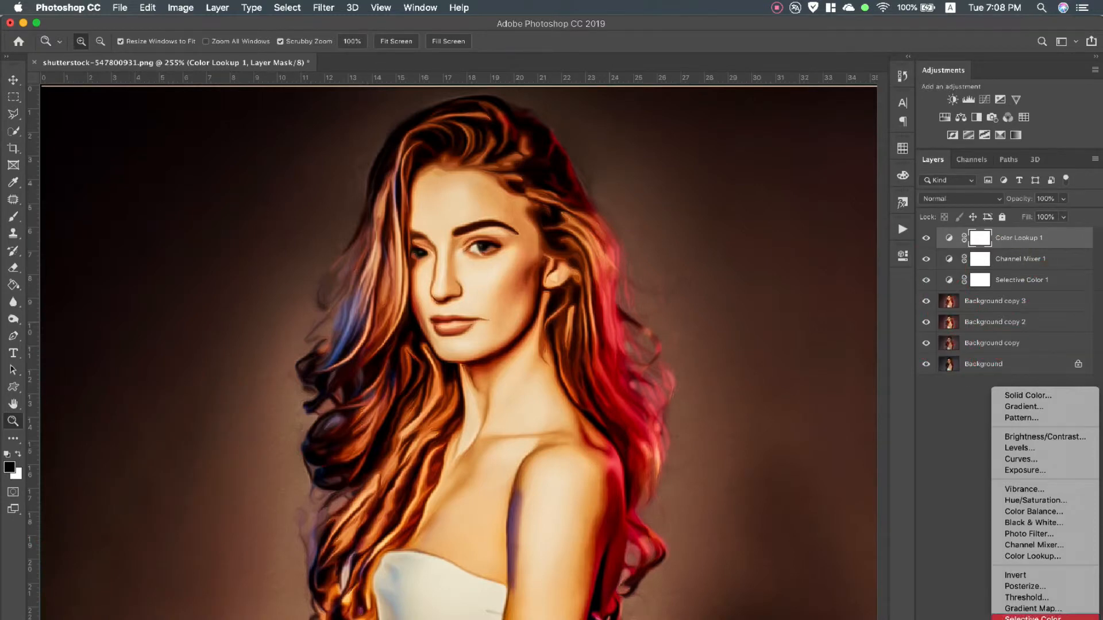
{"action": "left_click", "coordinate": [1034, 590]}
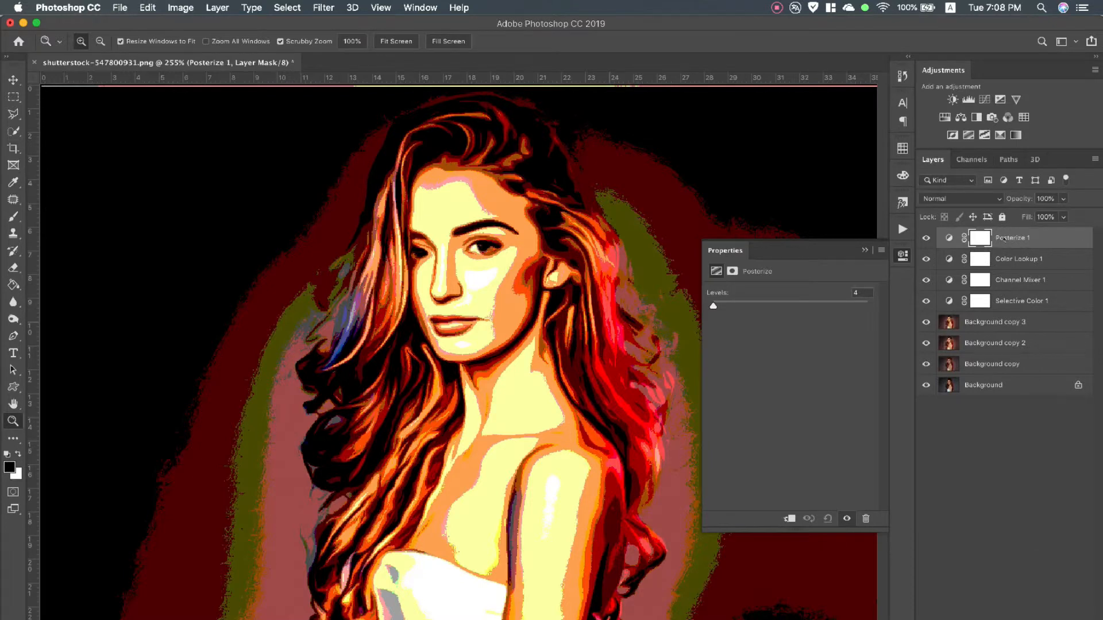
{"action": "right_click", "coordinate": [1004, 239]}
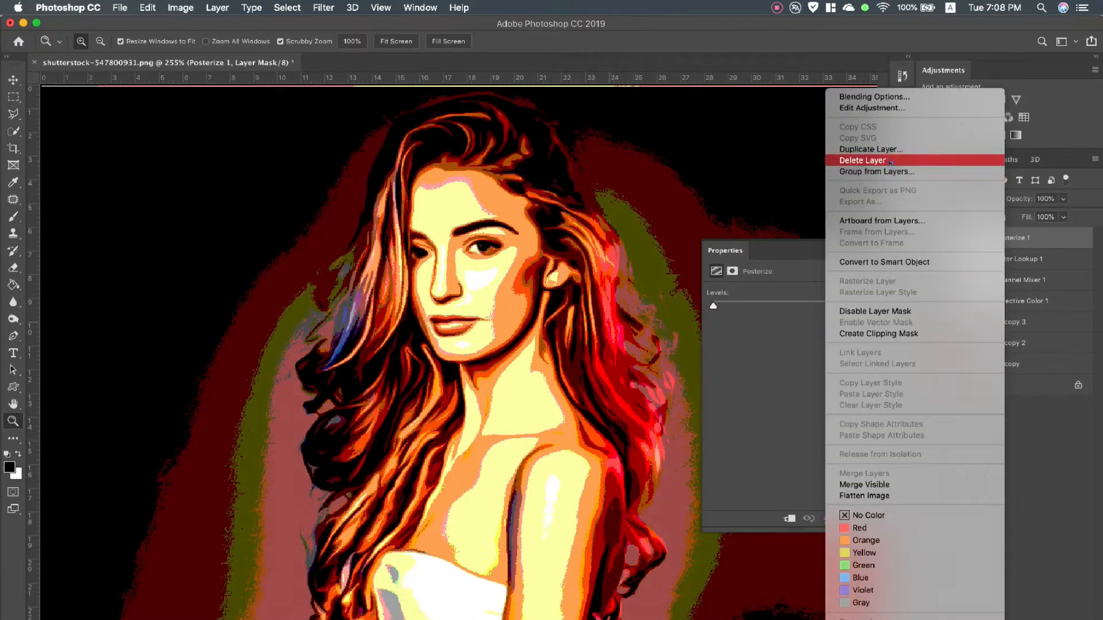
{"action": "left_click", "coordinate": [919, 160]}
{"action": "left_click", "coordinate": [629, 236]}
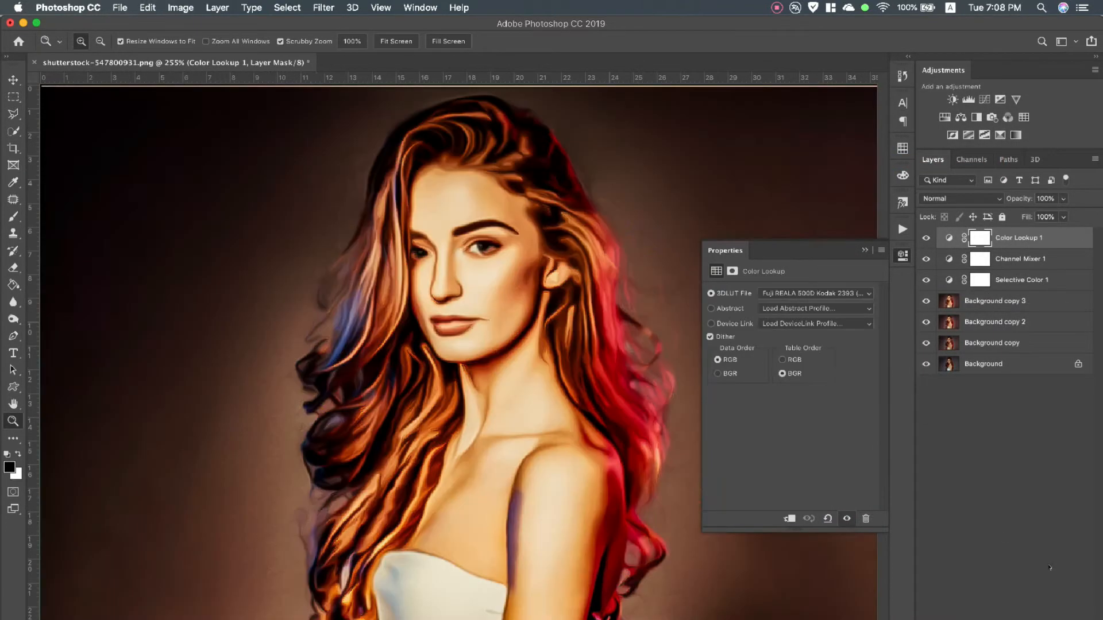
{"action": "left_click", "coordinate": [1012, 619]}
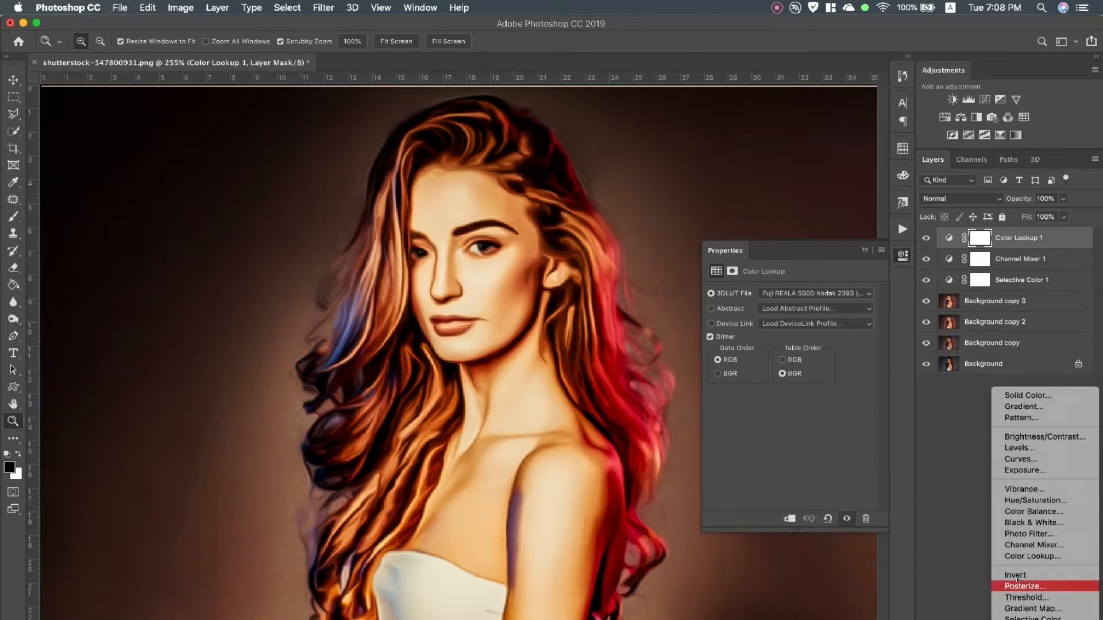
{"action": "left_click", "coordinate": [962, 506]}
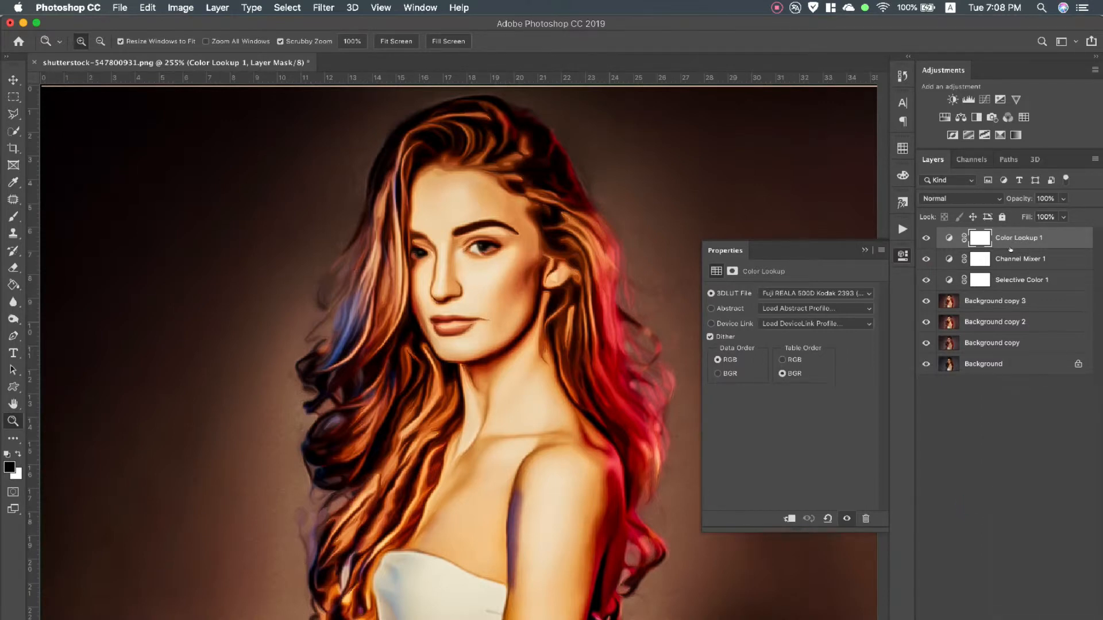
Stamp all visible layers into a new merged layer at the top of the layer stack
{"action": "key", "text": "alt"}
{"action": "key", "text": "super+alt+shift+e"}
{"action": "left_click", "coordinate": [864, 251]}
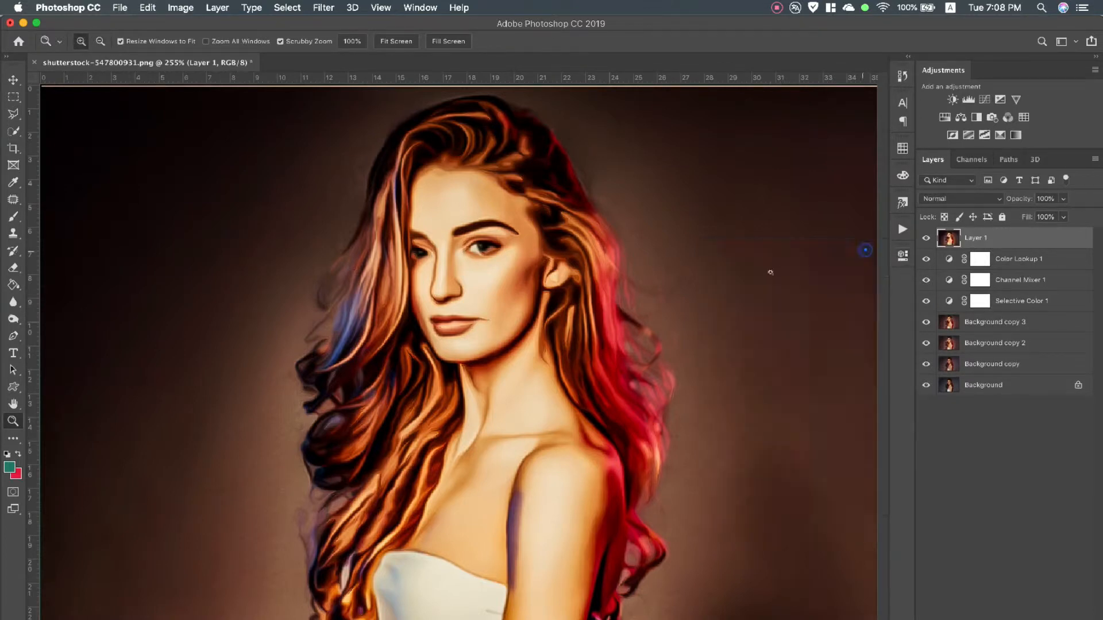
Start a Camera Raw Filter on the merged layer with Clarity +37, Dehaze +35, Vibrance +8 and Saturation -13
{"action": "left_click", "coordinate": [323, 8]}
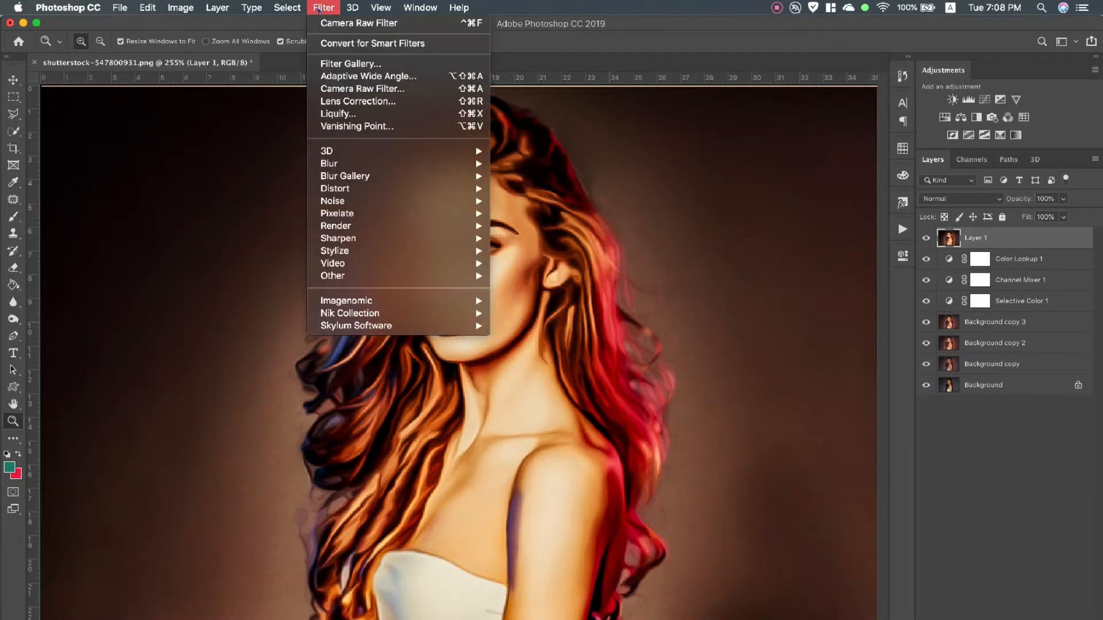
{"action": "left_click", "coordinate": [356, 90]}
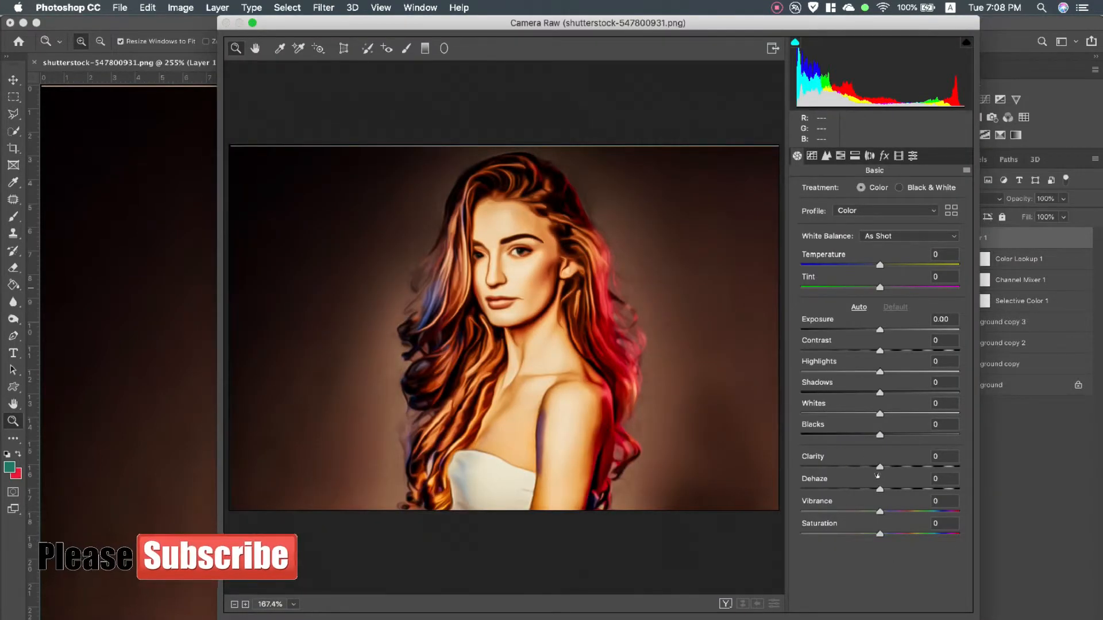
{"action": "left_click_drag", "start_coordinate": [879, 489], "coordinate": [909, 466]}
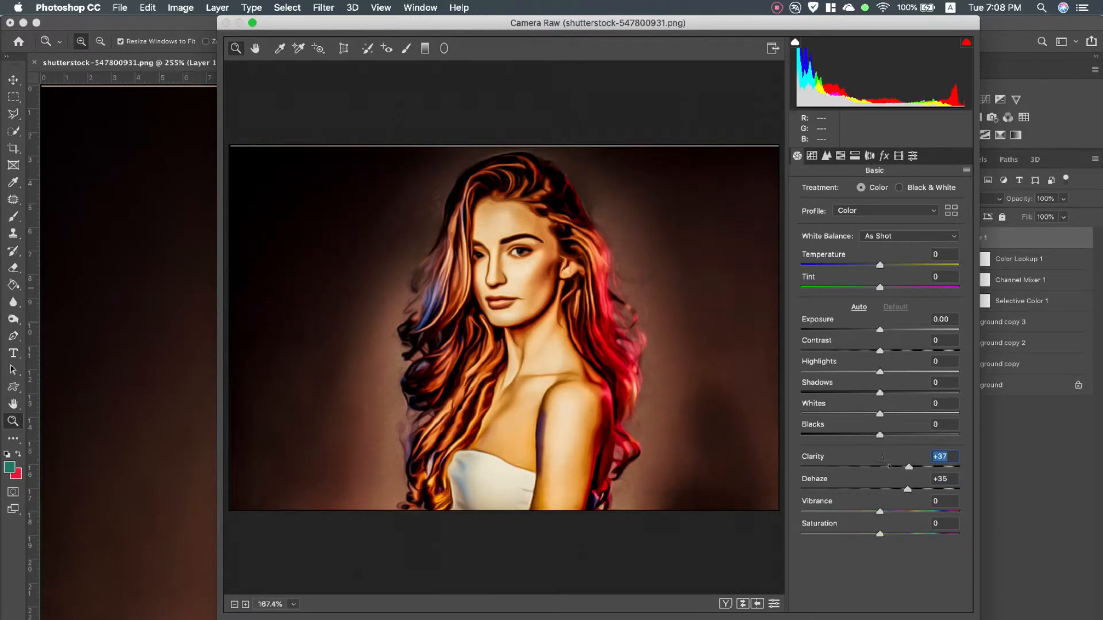
{"action": "left_click_drag", "start_coordinate": [879, 513], "coordinate": [870, 534]}
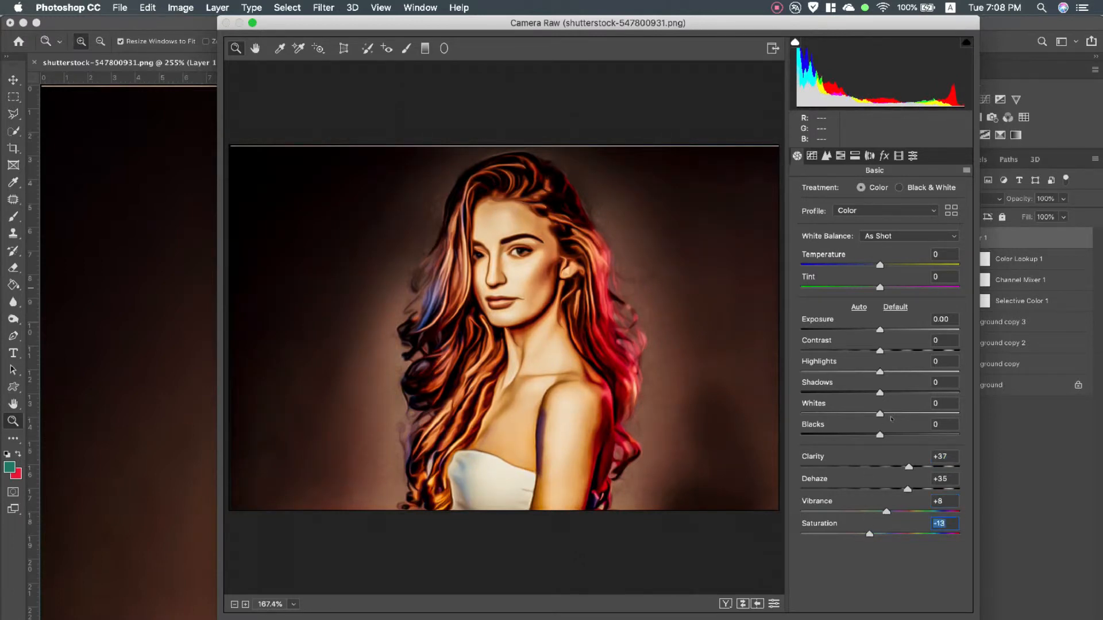
Set Camera Raw's Contrast to +17, Highlights -15, Shadows +88, Whites -9, Blacks -4 and Temperature -16
{"action": "left_click_drag", "start_coordinate": [879, 435], "coordinate": [949, 393]}
{"action": "mouse_move", "coordinate": [879, 373]}
{"action": "left_mouse_down"}
{"action": "mouse_move", "coordinate": [818, 372]}
{"action": "mouse_move", "coordinate": [900, 374]}
{"action": "mouse_move", "coordinate": [880, 374]}
{"action": "mouse_move", "coordinate": [894, 351]}
{"action": "mouse_move", "coordinate": [869, 373]}
{"action": "left_mouse_up"}
{"action": "double_click", "coordinate": [880, 373]}
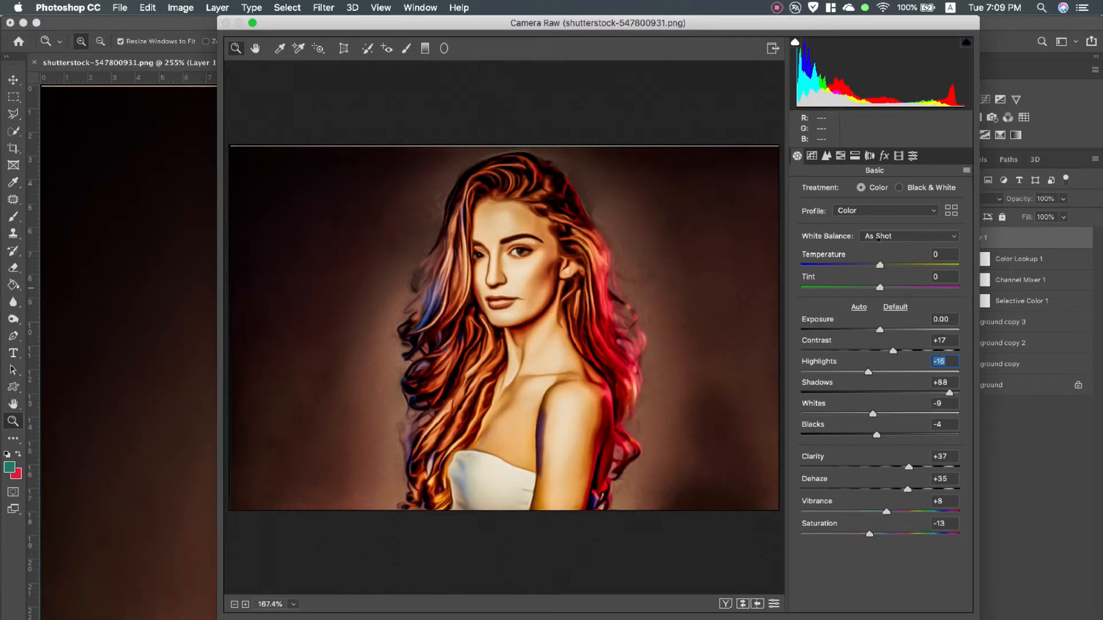
{"action": "left_click_drag", "start_coordinate": [877, 265], "coordinate": [866, 265]}
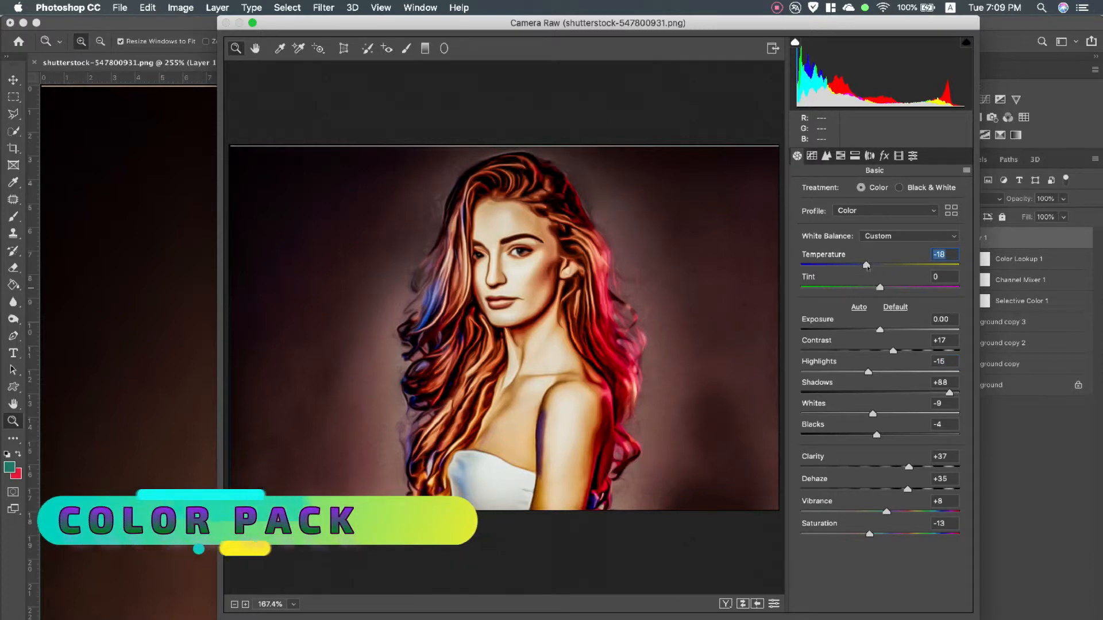
{"action": "left_click_drag", "start_coordinate": [867, 265], "coordinate": [868, 265]}
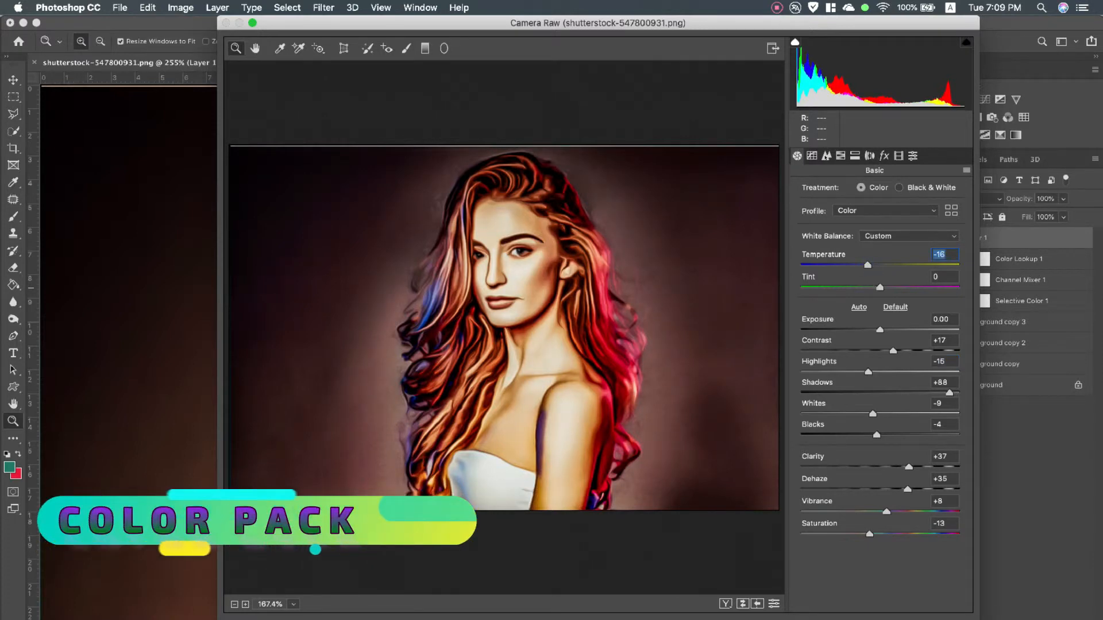
Adjust the parametric tone curve to Lights -3, Darks +20 and Shadows +25
{"action": "left_click", "coordinate": [811, 156]}
{"action": "left_click_drag", "start_coordinate": [880, 445], "coordinate": [904, 468]}
{"action": "mouse_move", "coordinate": [884, 426]}
{"action": "left_mouse_down"}
{"action": "mouse_move", "coordinate": [910, 426]}
{"action": "mouse_move", "coordinate": [867, 425]}
{"action": "mouse_move", "coordinate": [879, 426]}
{"action": "left_mouse_up"}
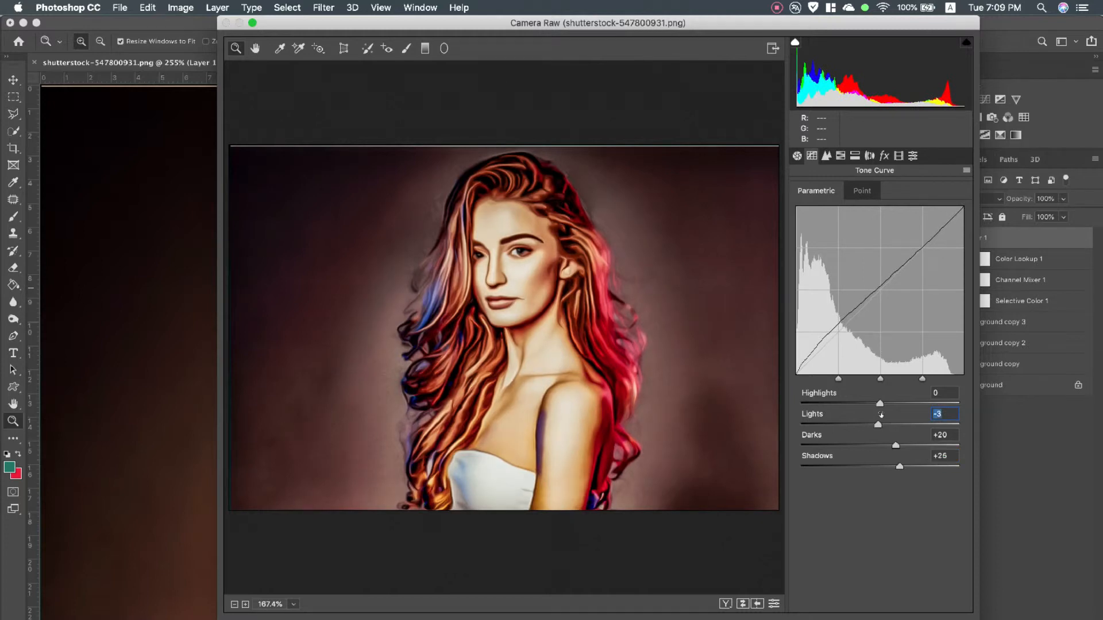
Set the sharpening amount to 71, luminance noise reduction to 20 and luminance detail to 18
{"action": "left_click", "coordinate": [826, 154]}
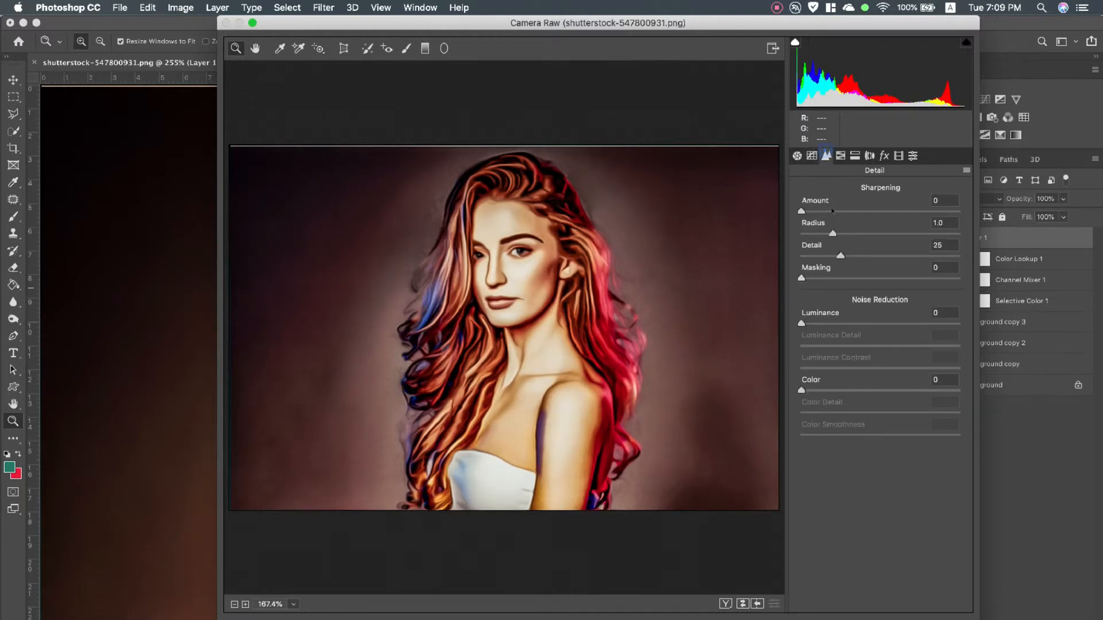
{"action": "left_click_drag", "start_coordinate": [810, 214], "coordinate": [876, 215]}
{"action": "left_click_drag", "start_coordinate": [802, 324], "coordinate": [830, 345]}
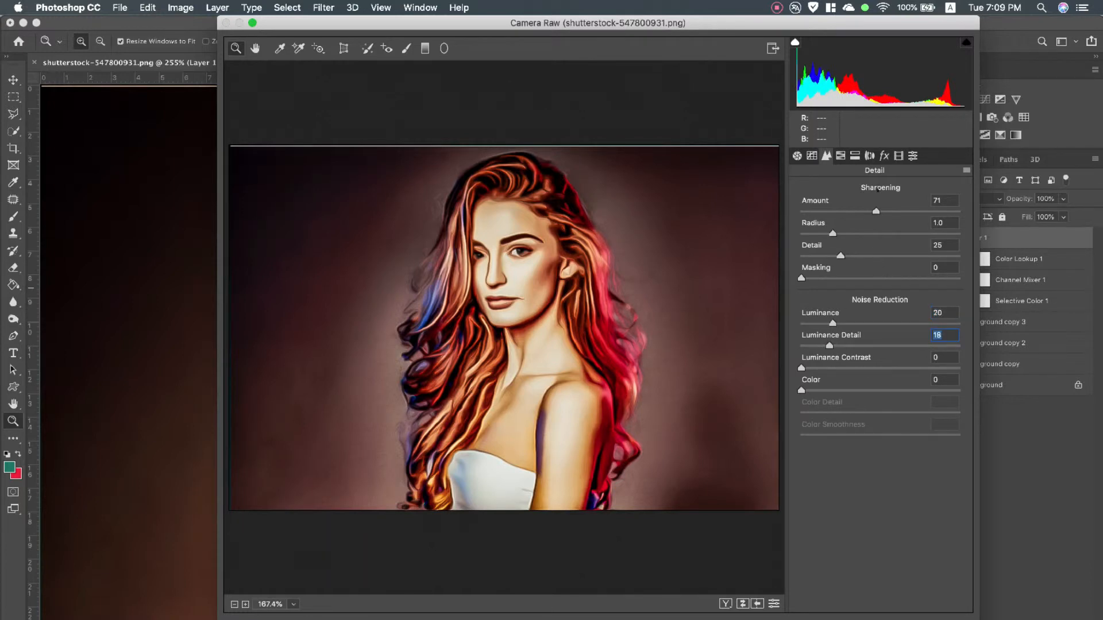
Reduce the HSL saturation of Reds to -12 and Oranges to -8
{"action": "left_click", "coordinate": [840, 156]}
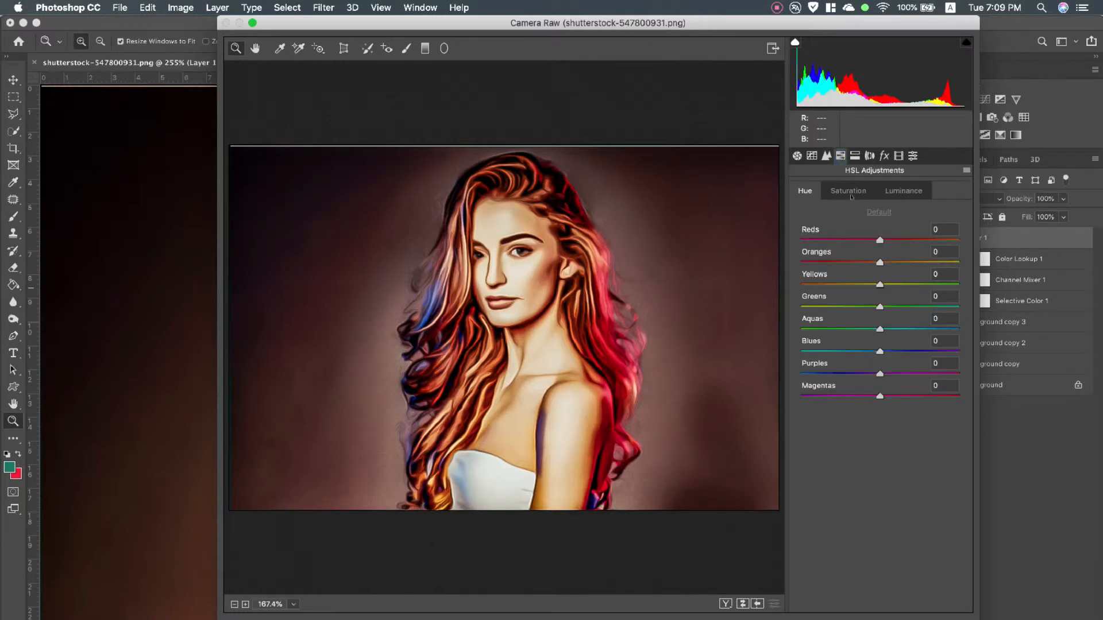
{"action": "left_click", "coordinate": [850, 192]}
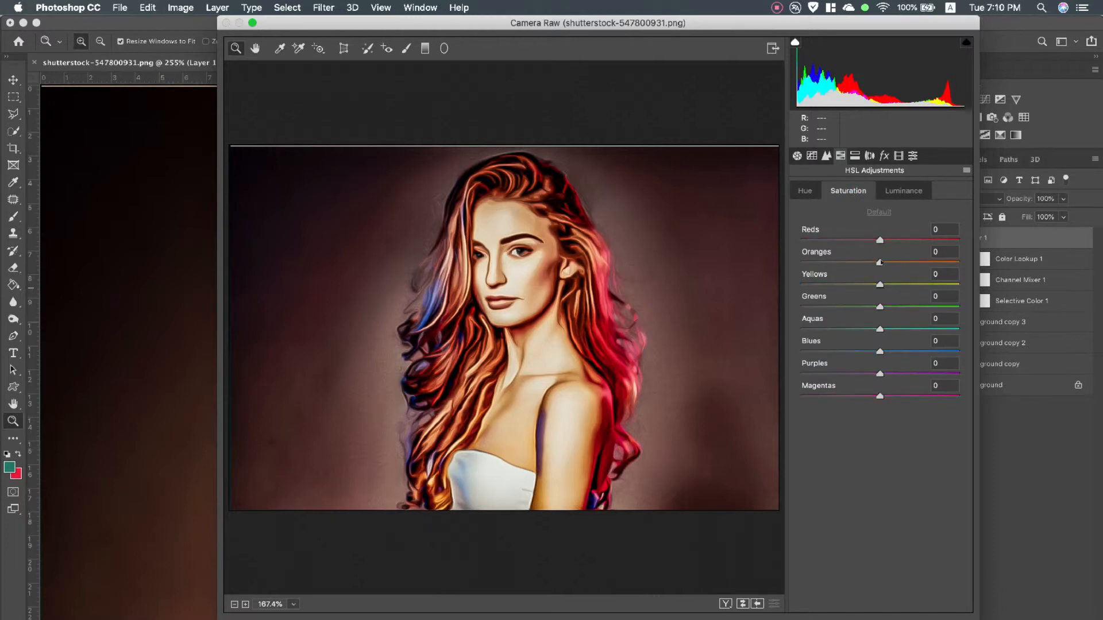
{"action": "left_click_drag", "start_coordinate": [880, 263], "coordinate": [871, 241]}
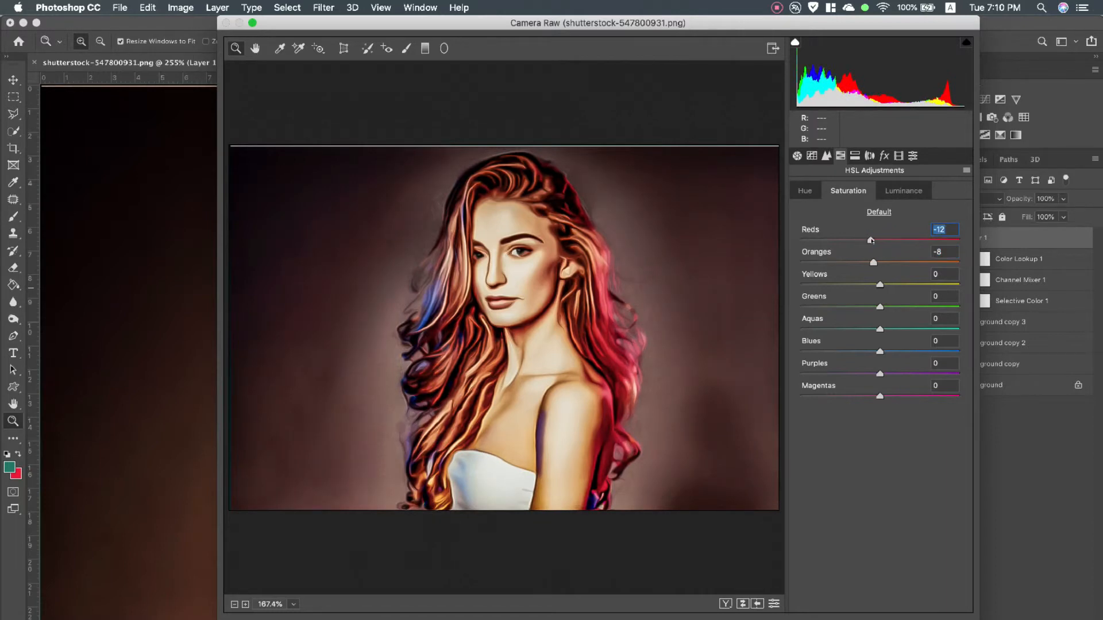
Set the HSL luminance of Reds to +14 and Oranges to +6, and the hue of Oranges to -9, Yellows to -49 and Greens to -27
{"action": "left_click_drag", "start_coordinate": [879, 285], "coordinate": [892, 242]}
{"action": "left_click", "coordinate": [891, 186]}
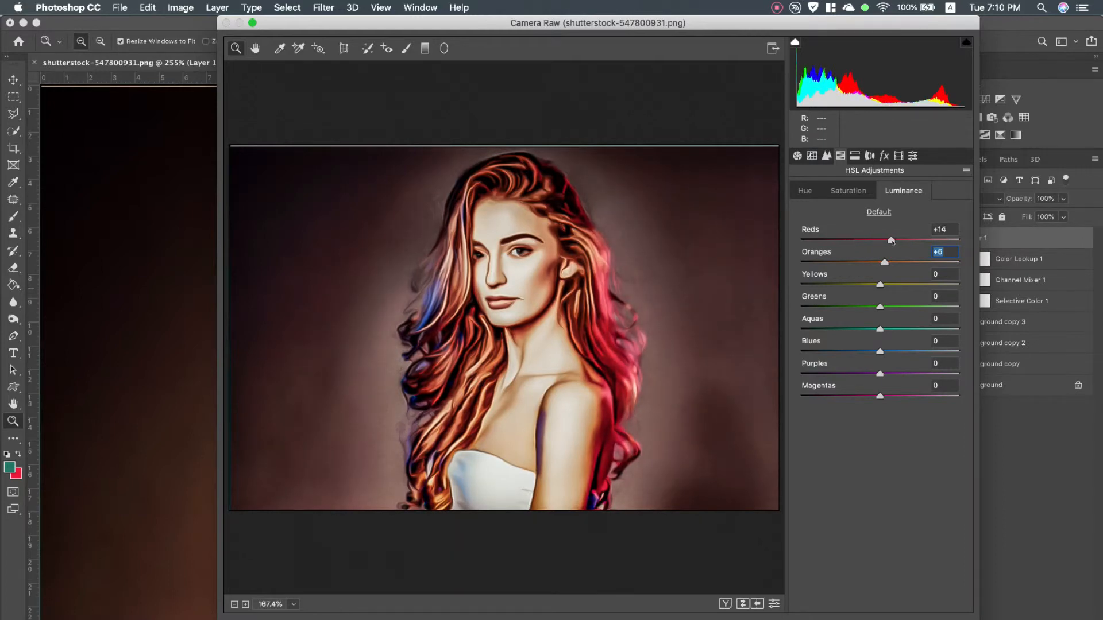
{"action": "left_click", "coordinate": [806, 191]}
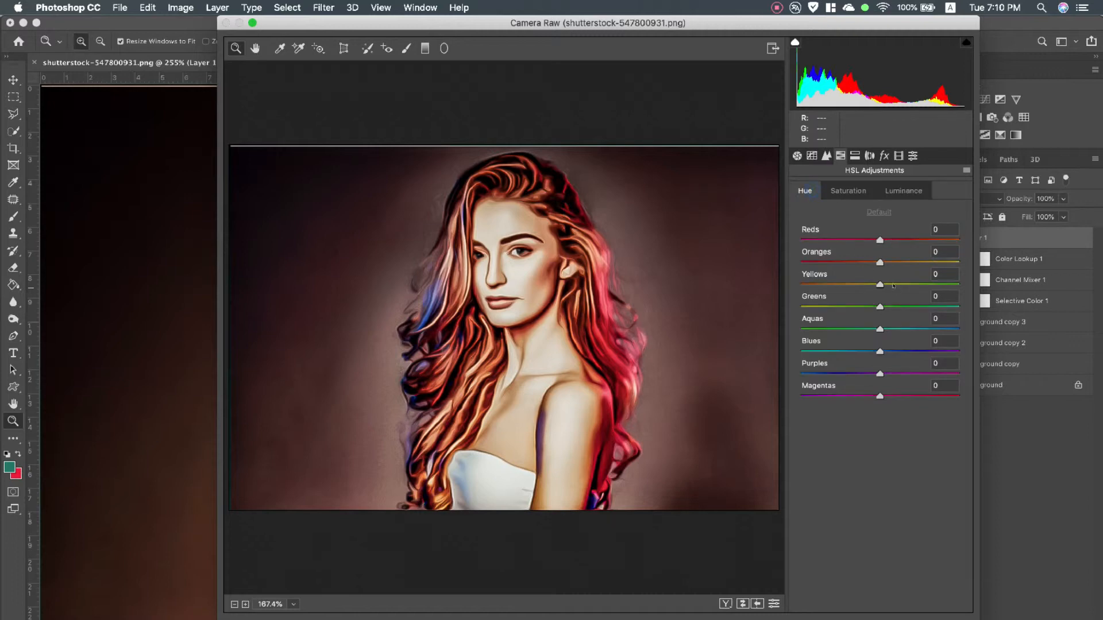
{"action": "left_click_drag", "start_coordinate": [879, 263], "coordinate": [875, 315]}
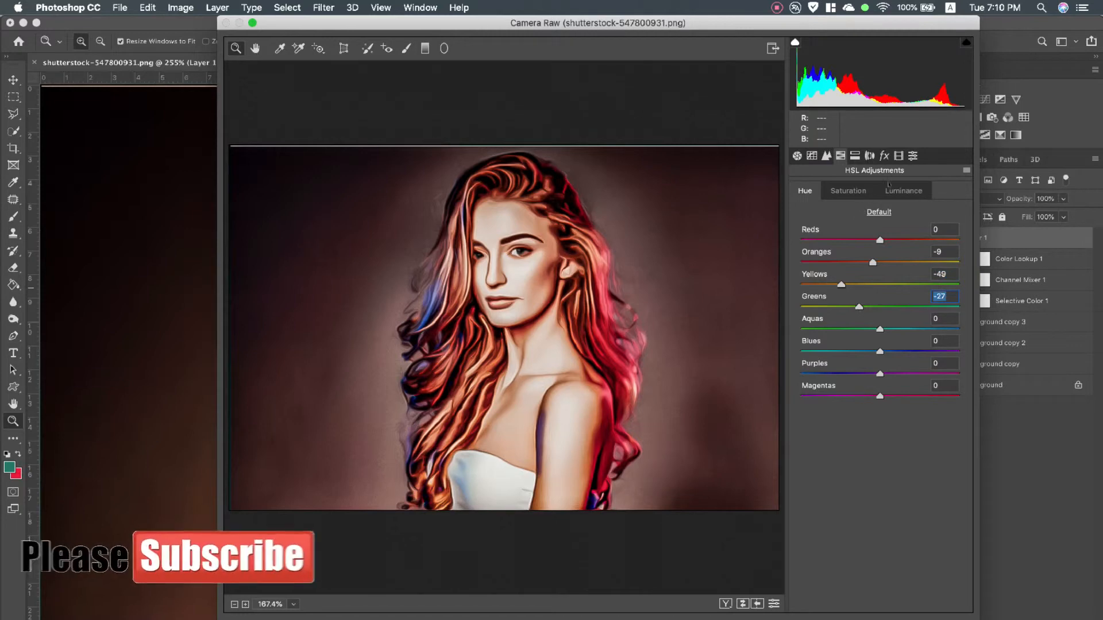
Apply split toning with highlights hue 51 and saturation 40, balance +25, and shadows hue 47 and saturation 13
{"action": "left_click", "coordinate": [856, 156]}
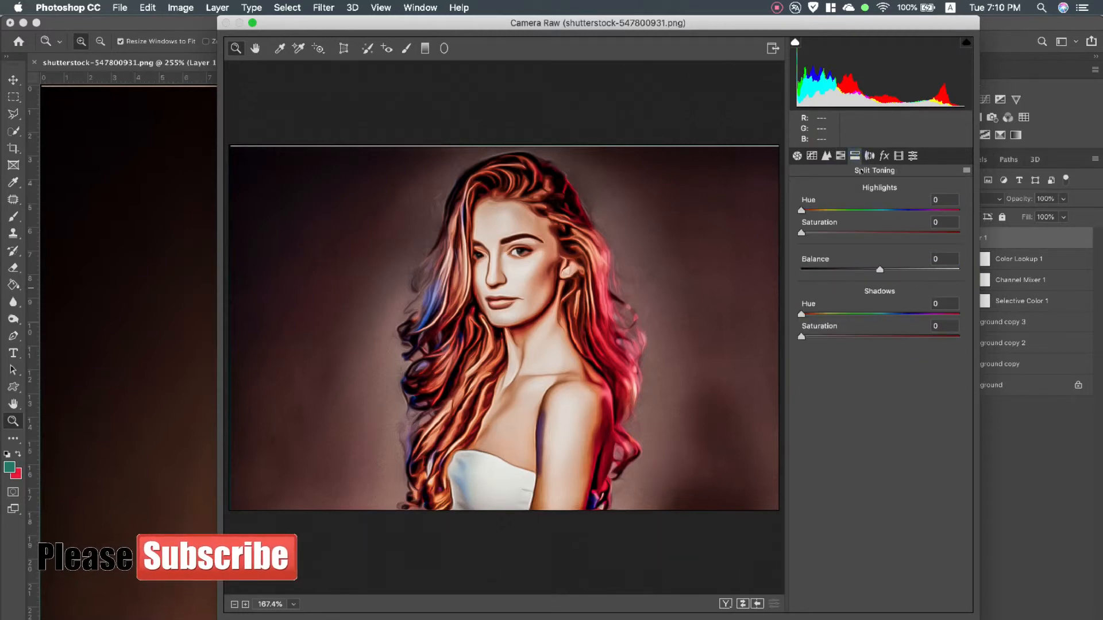
{"action": "left_click_drag", "start_coordinate": [802, 210], "coordinate": [866, 234]}
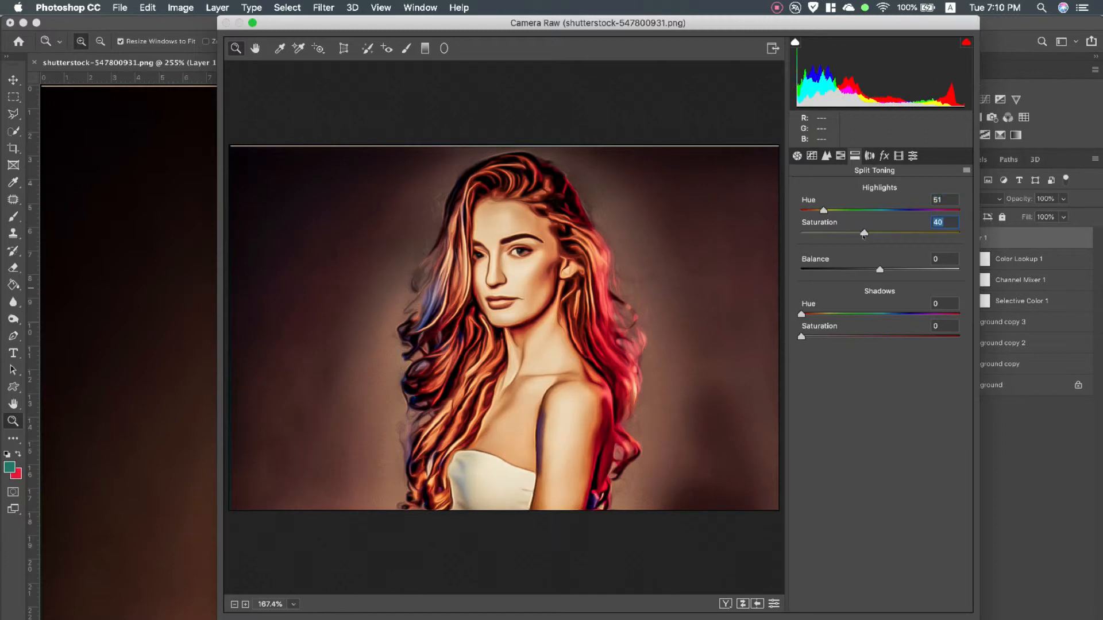
{"action": "mouse_move", "coordinate": [883, 271]}
{"action": "left_mouse_down"}
{"action": "mouse_move", "coordinate": [839, 272]}
{"action": "mouse_move", "coordinate": [900, 271]}
{"action": "left_mouse_up"}
{"action": "left_click_drag", "start_coordinate": [803, 315], "coordinate": [823, 337]}
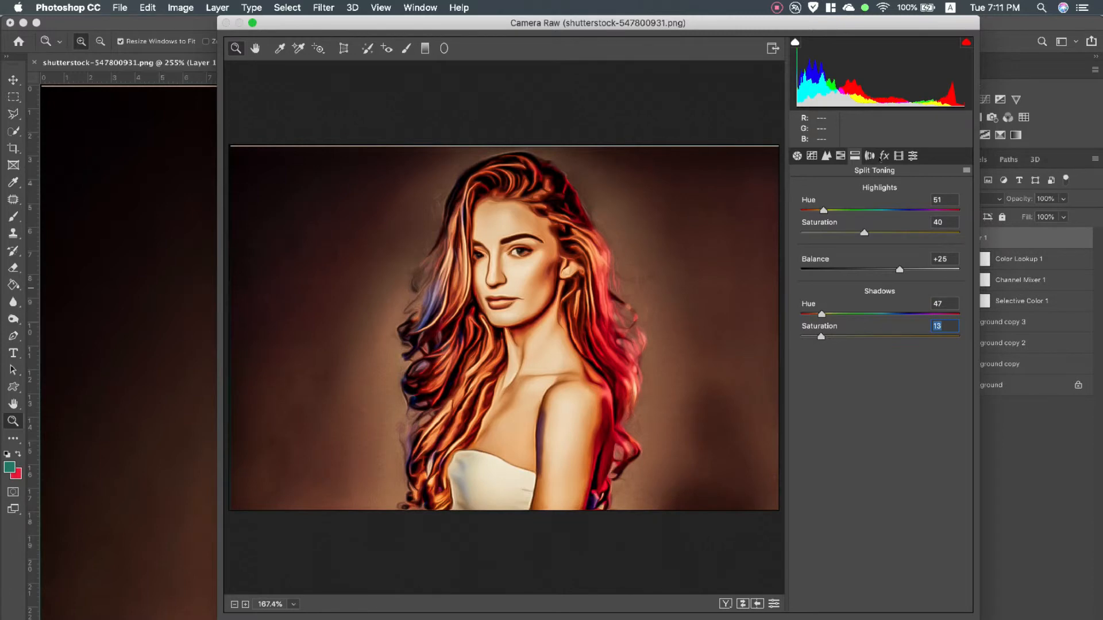
Calibrate the red primary to hue -31 and saturation +10, and the blue primary to hue -11 and saturation +25
{"action": "left_click", "coordinate": [870, 156]}
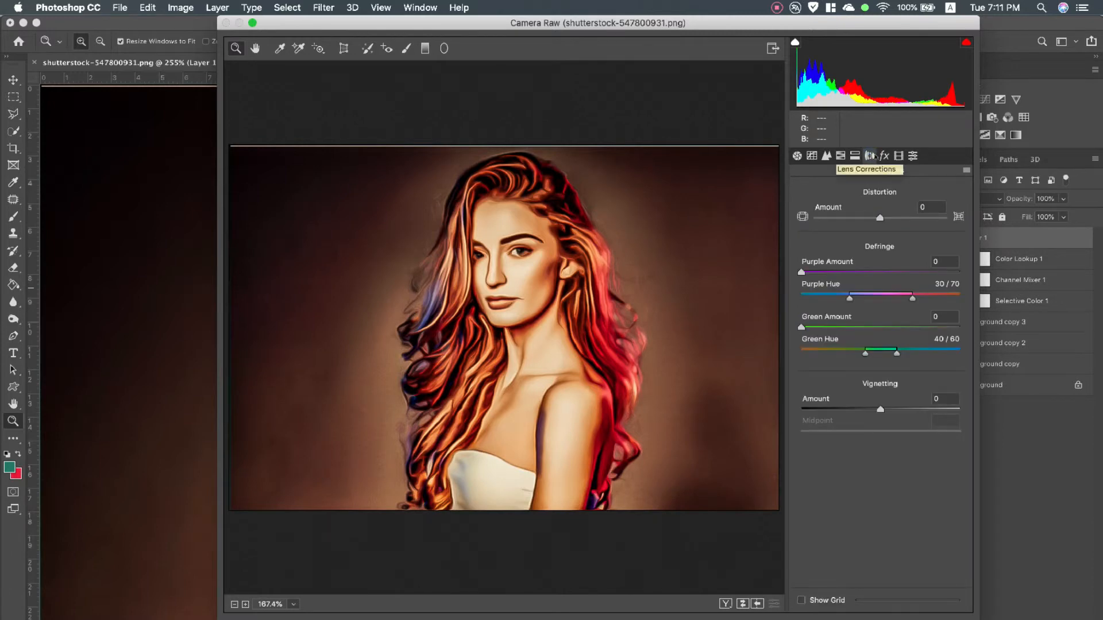
{"action": "left_click", "coordinate": [884, 156]}
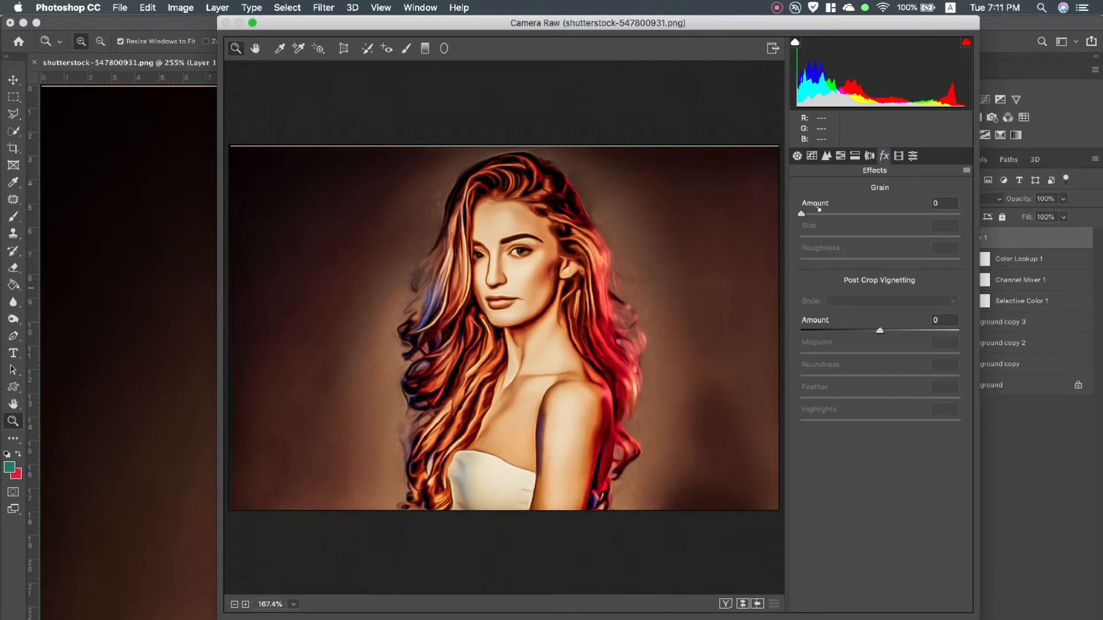
{"action": "left_click", "coordinate": [898, 156]}
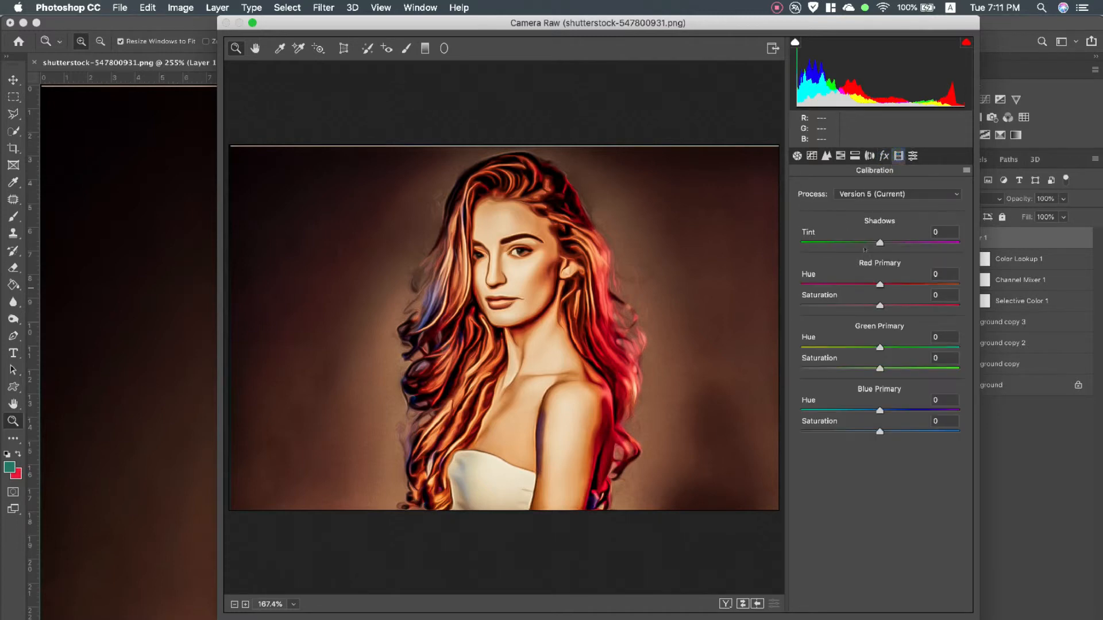
{"action": "left_click_drag", "start_coordinate": [880, 284], "coordinate": [887, 306]}
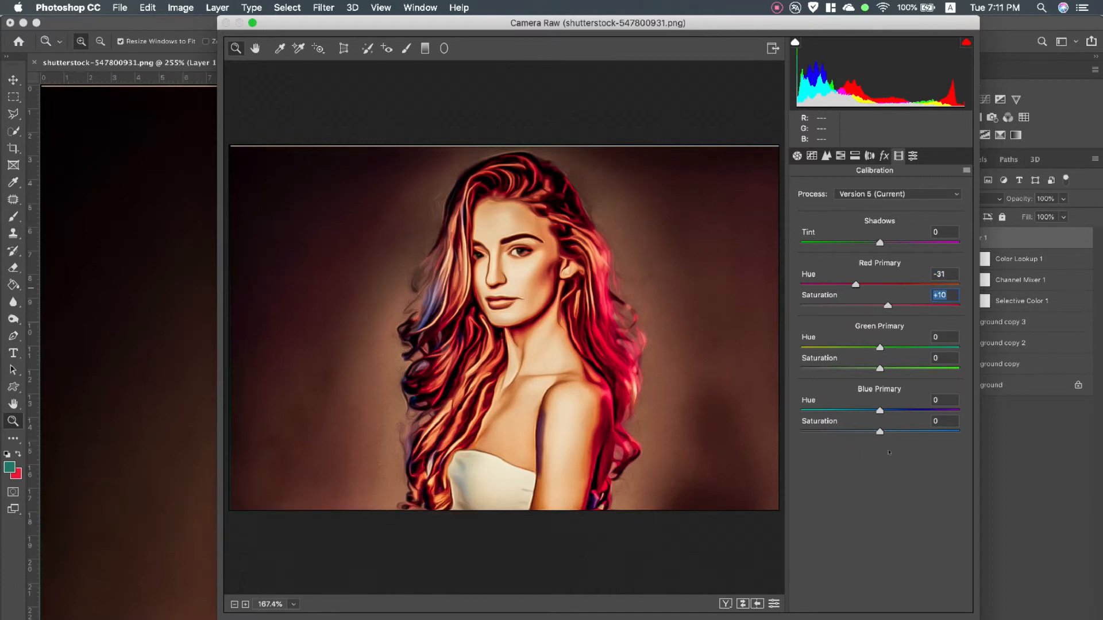
{"action": "mouse_move", "coordinate": [879, 411]}
{"action": "left_mouse_down"}
{"action": "mouse_move", "coordinate": [837, 412]}
{"action": "mouse_move", "coordinate": [900, 412]}
{"action": "mouse_move", "coordinate": [830, 437]}
{"action": "mouse_move", "coordinate": [909, 436]}
{"action": "mouse_move", "coordinate": [871, 412]}
{"action": "left_mouse_up"}
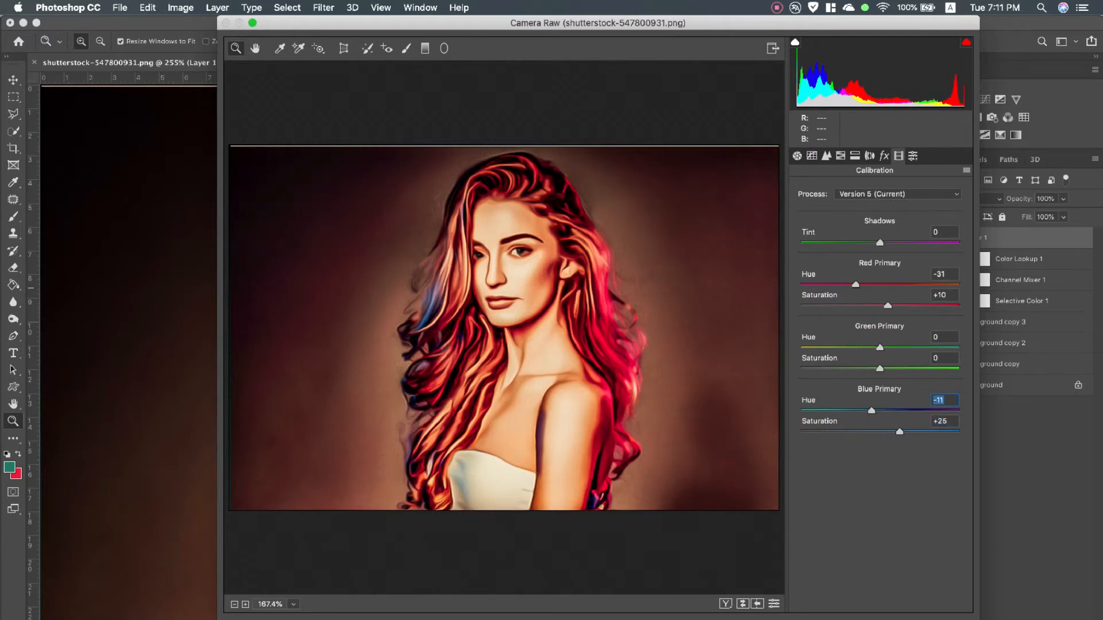
Apply the Vivid color preset in Camera Raw and commit the filter to Layer 1
{"action": "left_click", "coordinate": [912, 155]}
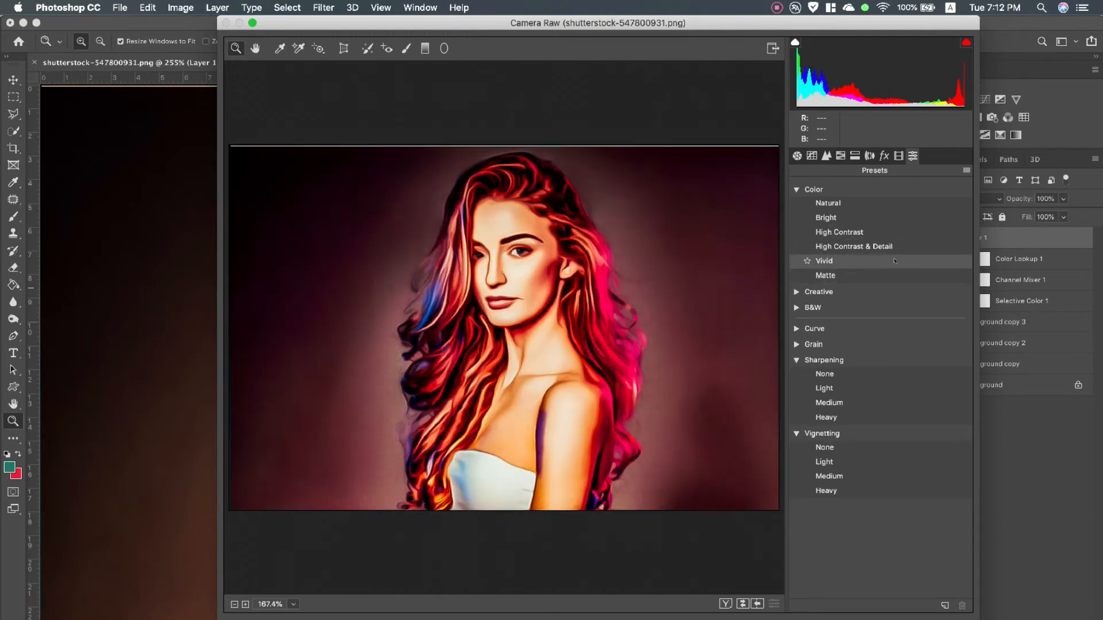
{"action": "left_click", "coordinate": [895, 261]}
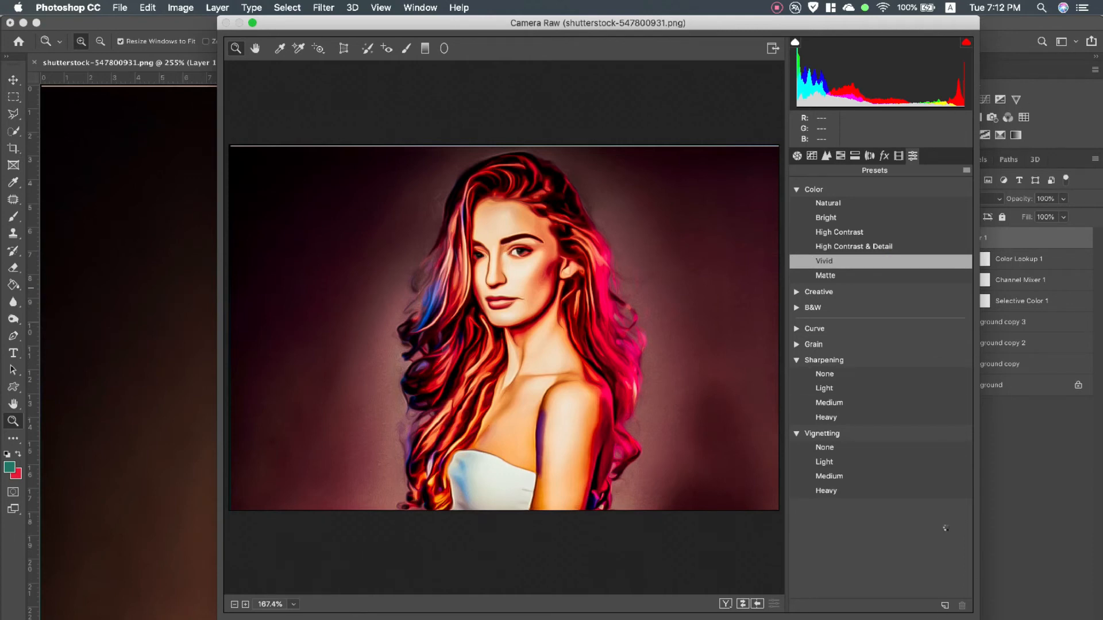
{"action": "key", "text": "Return"}
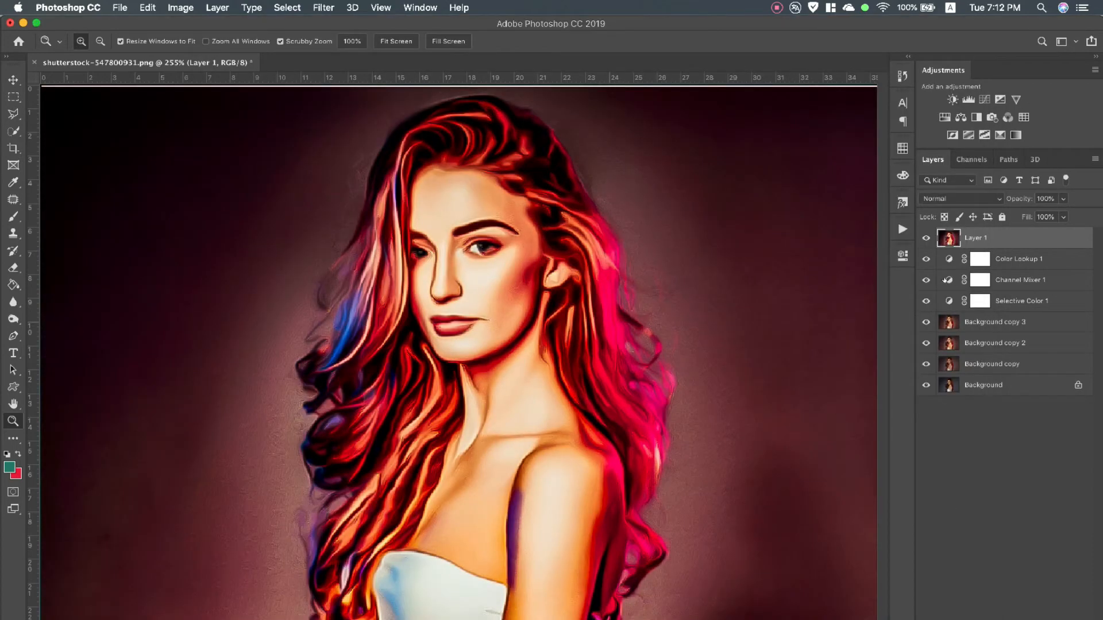
{"action": "left_click", "coordinate": [926, 237]}
{"action": "left_click", "coordinate": [926, 237]}
Sharpen Layer 1 with Unsharp Mask at amount 63%, radius 3.8 pixels and threshold 52 levels
{"action": "left_click", "coordinate": [323, 9]}
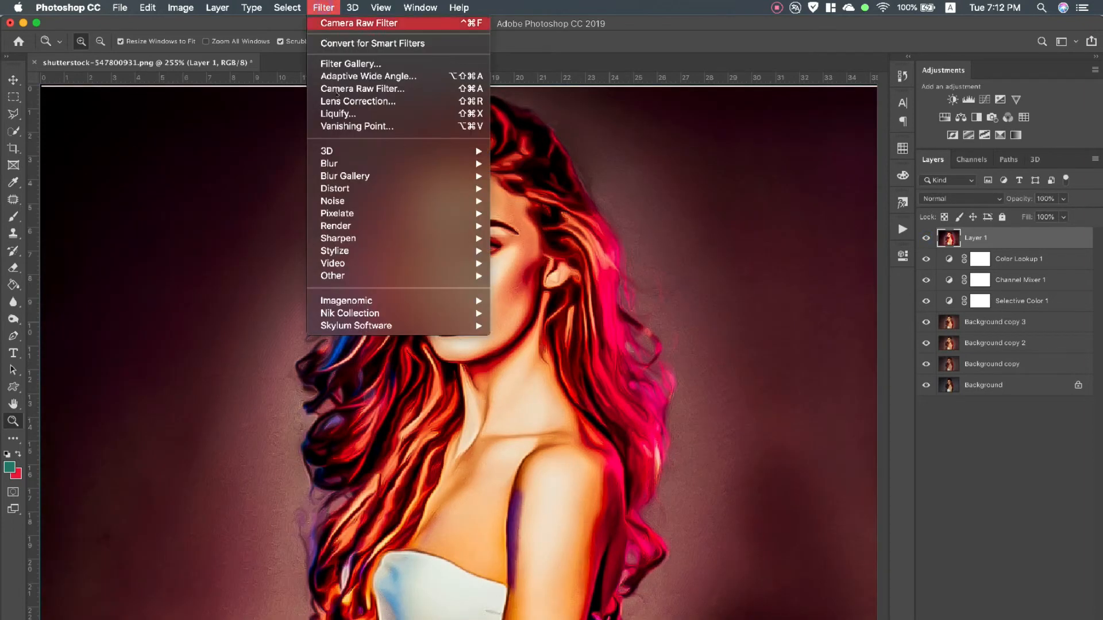
{"action": "mouse_move", "coordinate": [416, 240]}
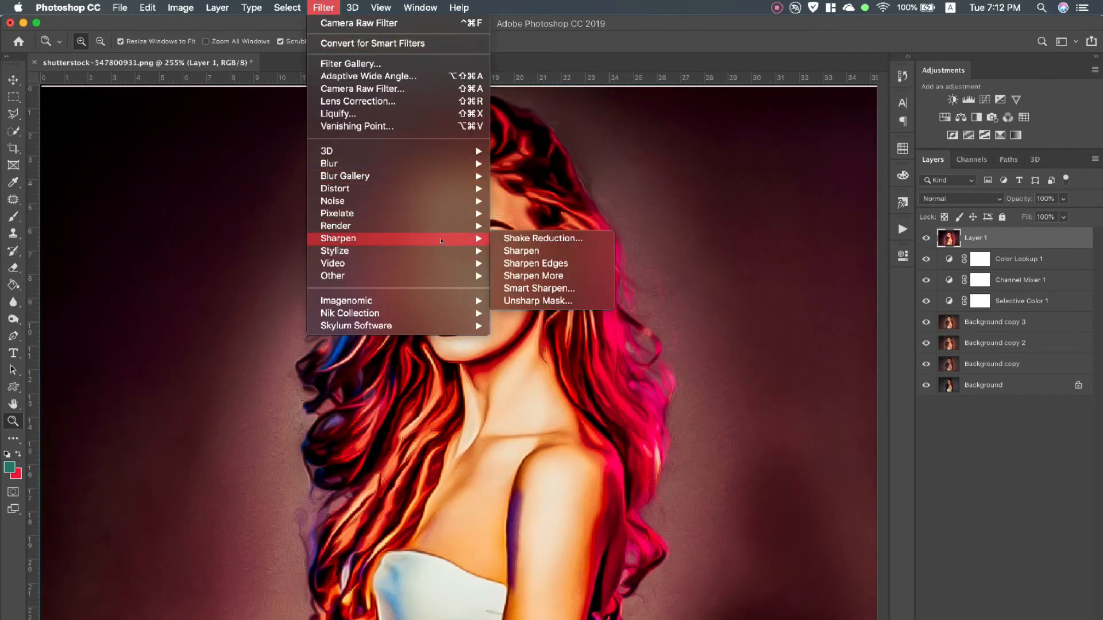
{"action": "left_click", "coordinate": [537, 301]}
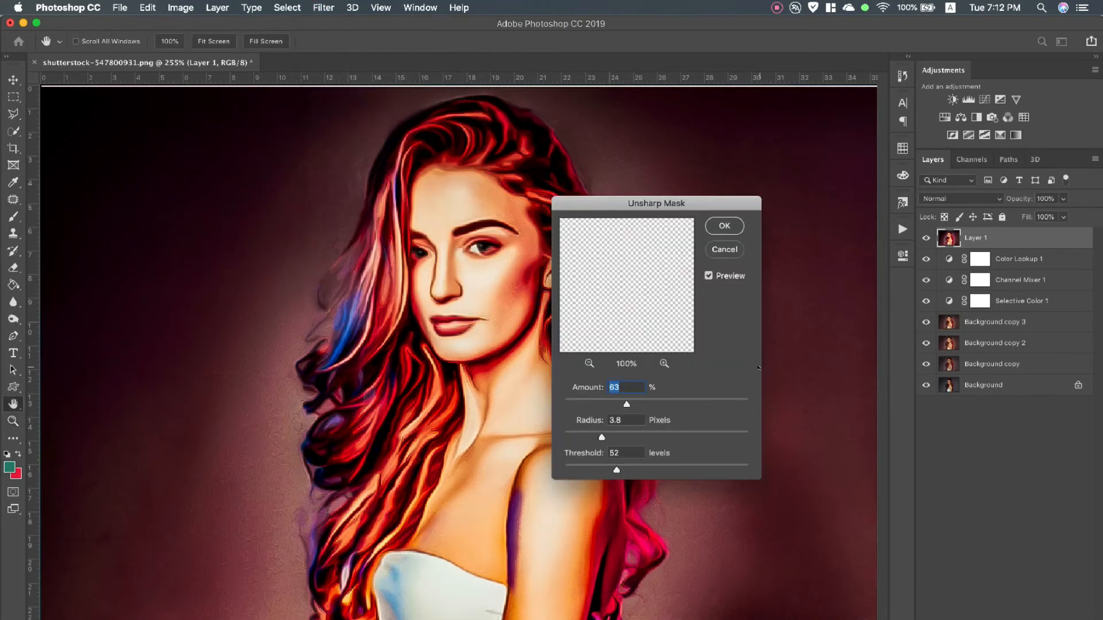
{"action": "left_click", "coordinate": [722, 230]}
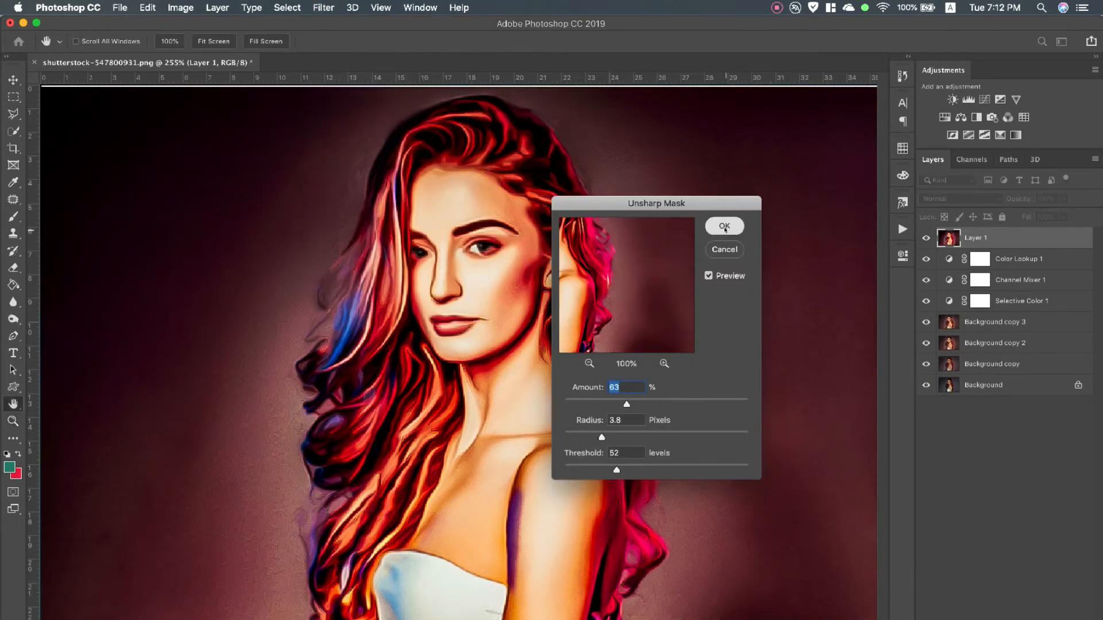
Apply Reduce Noise to Layer 1 with strength 8, Preserve Details 7%, Reduce Color Noise 0% and Sharpen Details 0%
{"action": "left_click", "coordinate": [323, 7]}
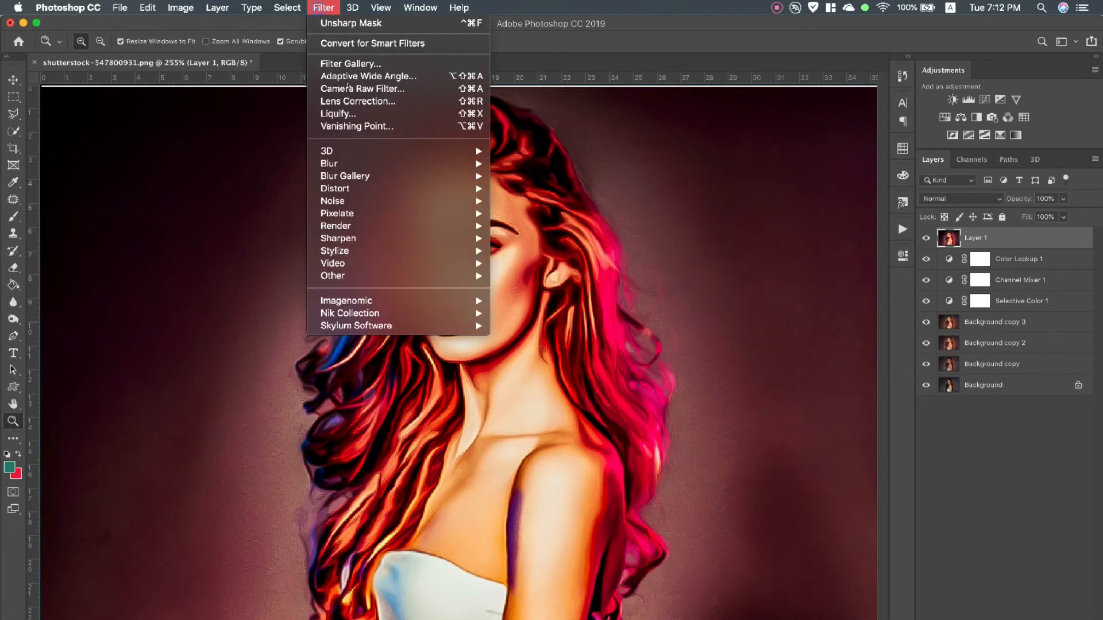
{"action": "mouse_move", "coordinate": [402, 200]}
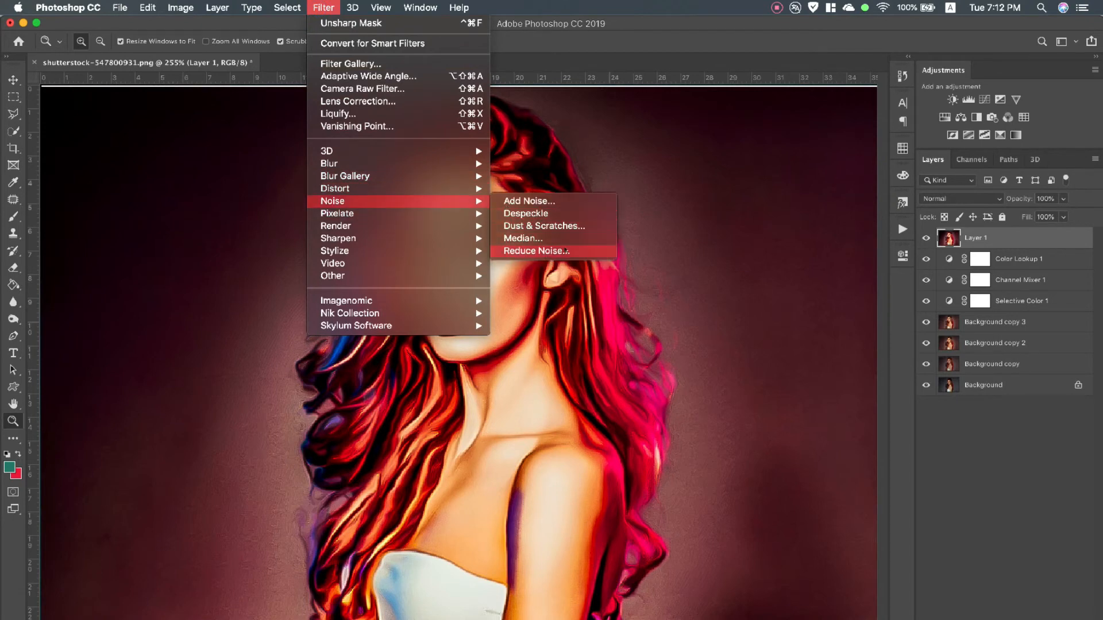
{"action": "left_click", "coordinate": [537, 251]}
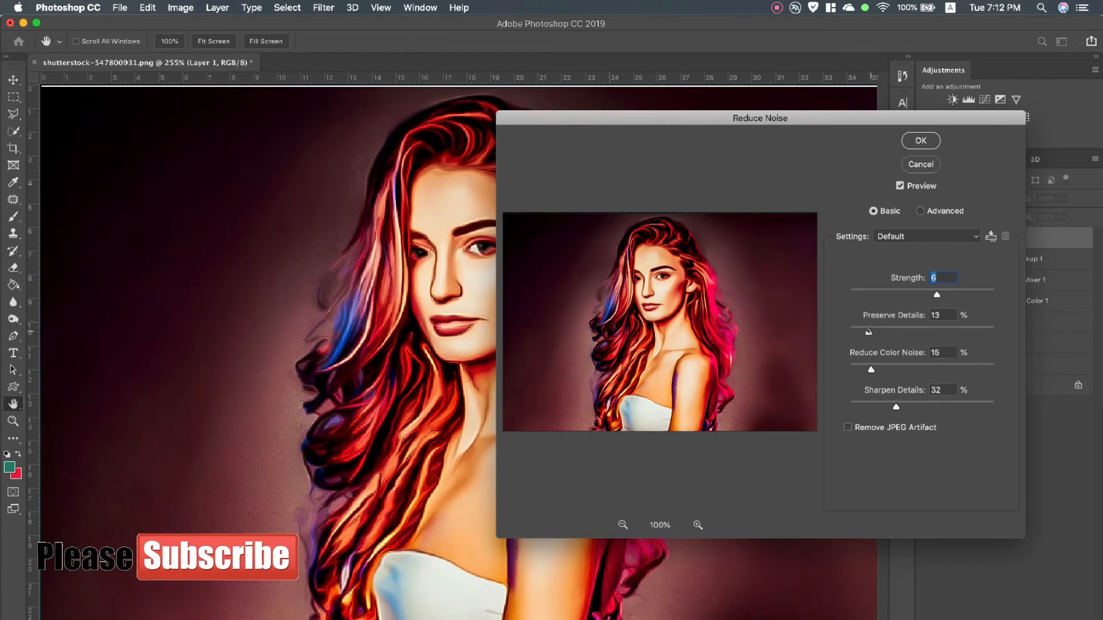
{"action": "mouse_move", "coordinate": [869, 332]}
{"action": "left_mouse_down"}
{"action": "mouse_move", "coordinate": [906, 333]}
{"action": "mouse_move", "coordinate": [887, 333]}
{"action": "left_mouse_up"}
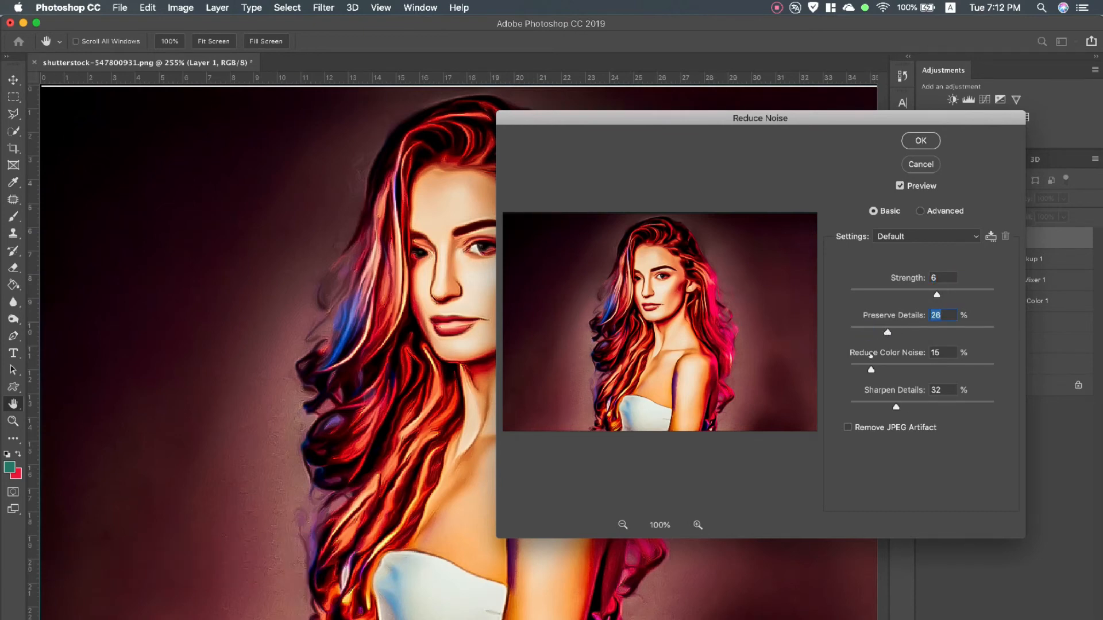
{"action": "left_click_drag", "start_coordinate": [872, 369], "coordinate": [883, 369]}
{"action": "left_click_drag", "start_coordinate": [895, 405], "coordinate": [882, 406]}
{"action": "left_click", "coordinate": [935, 407]}
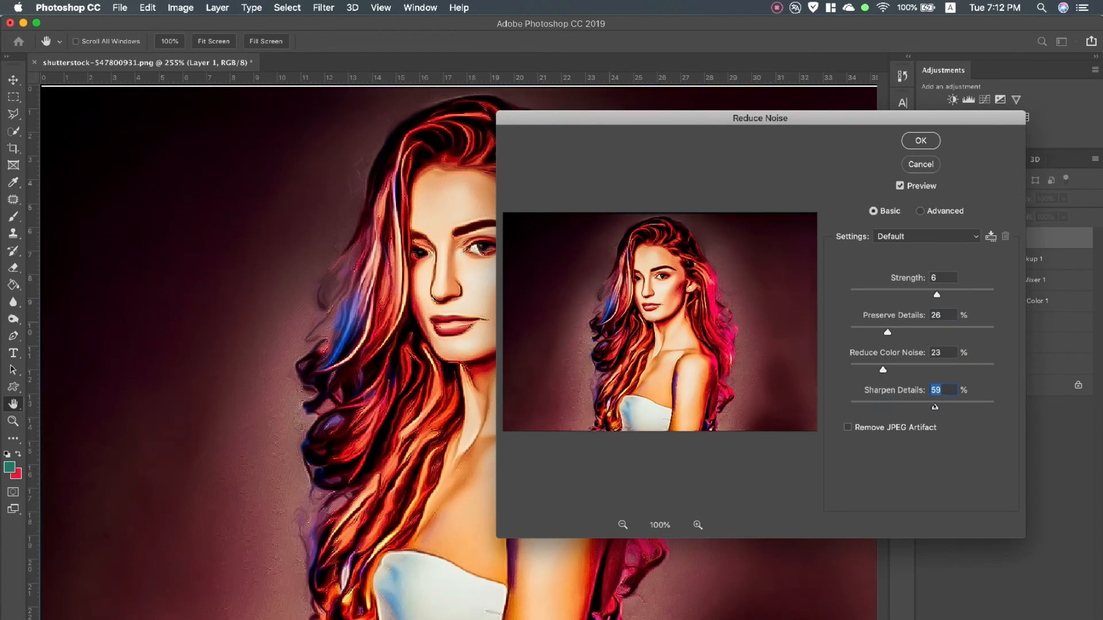
{"action": "left_click_drag", "start_coordinate": [922, 406], "coordinate": [849, 406]}
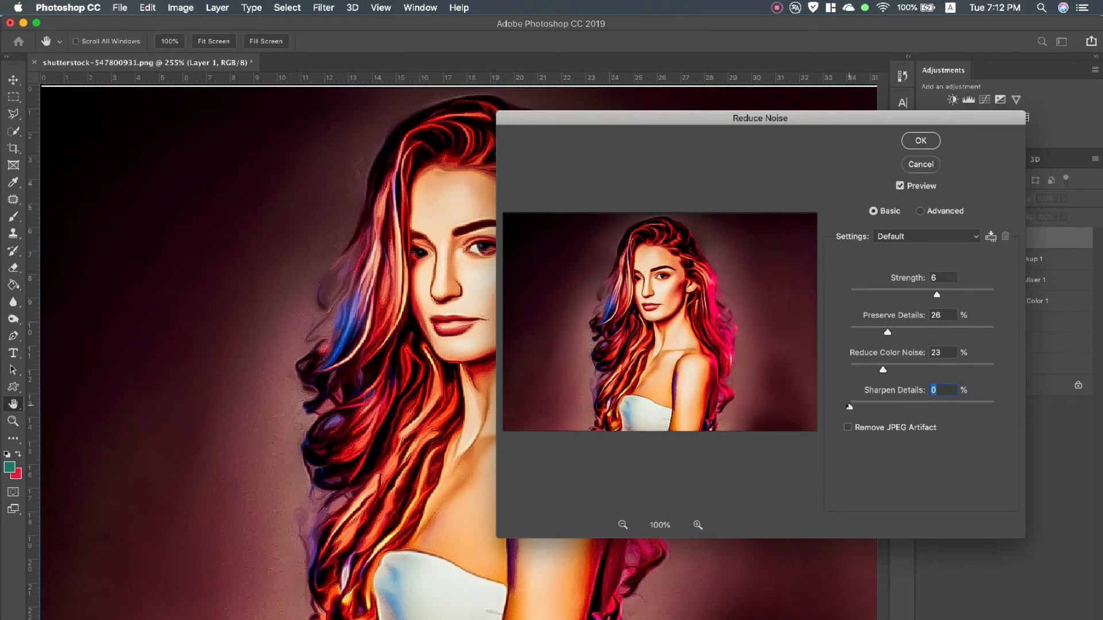
{"action": "left_click_drag", "start_coordinate": [883, 370], "coordinate": [850, 369]}
{"action": "left_click_drag", "start_coordinate": [888, 332], "coordinate": [811, 332]}
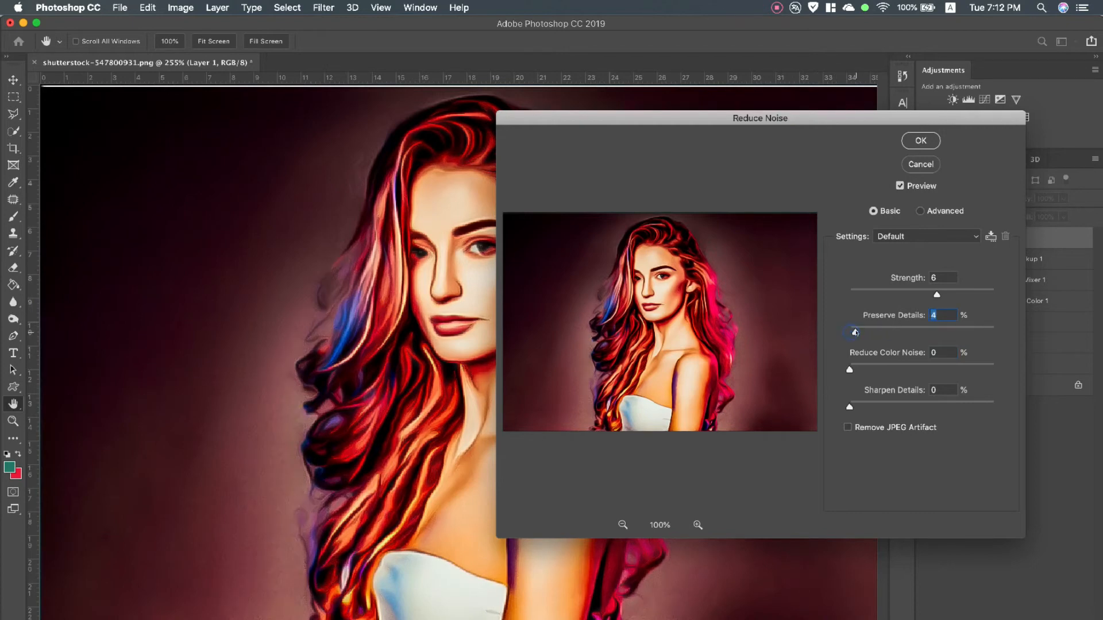
{"action": "left_click_drag", "start_coordinate": [935, 295], "coordinate": [970, 294]}
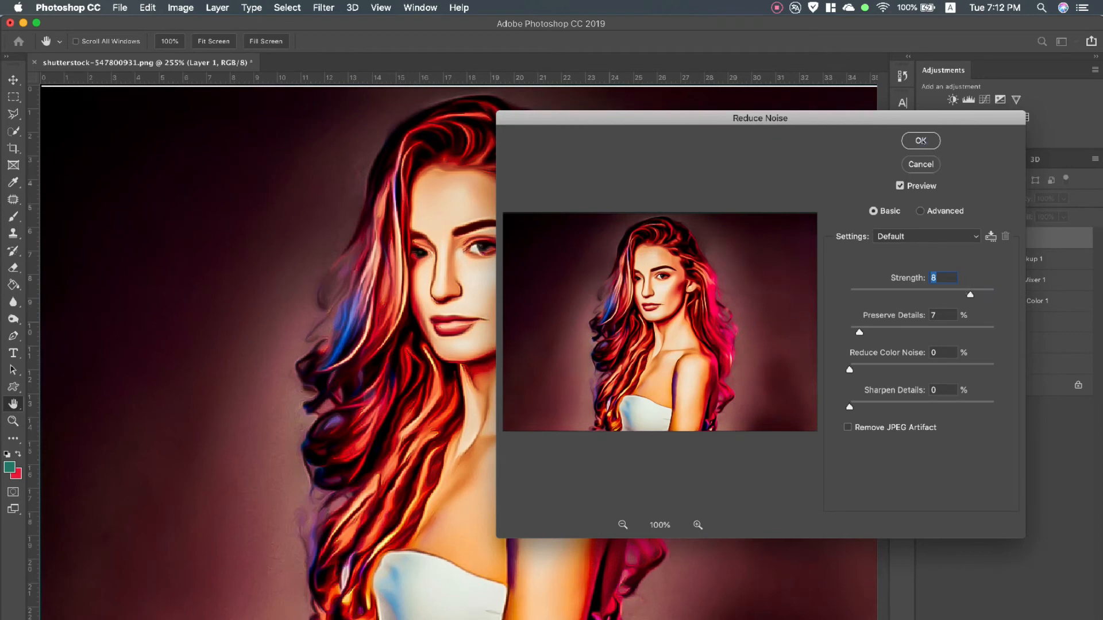
{"action": "key", "text": "Return"}
{"action": "key", "text": "z"}
Smooth Layer 1 with the Imagenomic Noiseware filter using the Default preset
{"action": "left_click", "coordinate": [323, 8]}
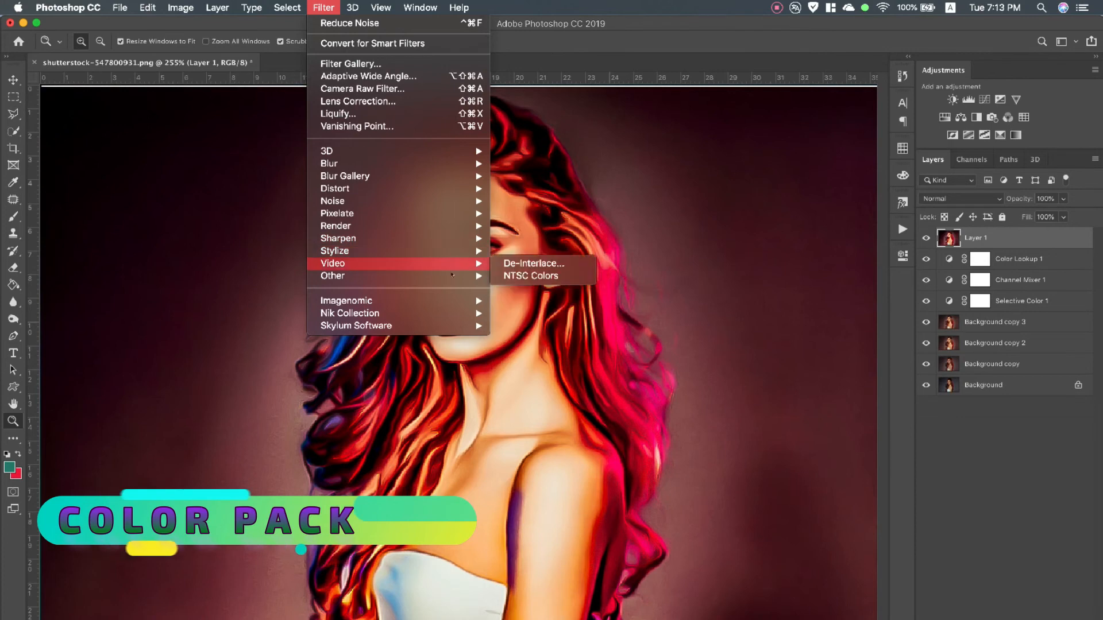
{"action": "mouse_move", "coordinate": [457, 299]}
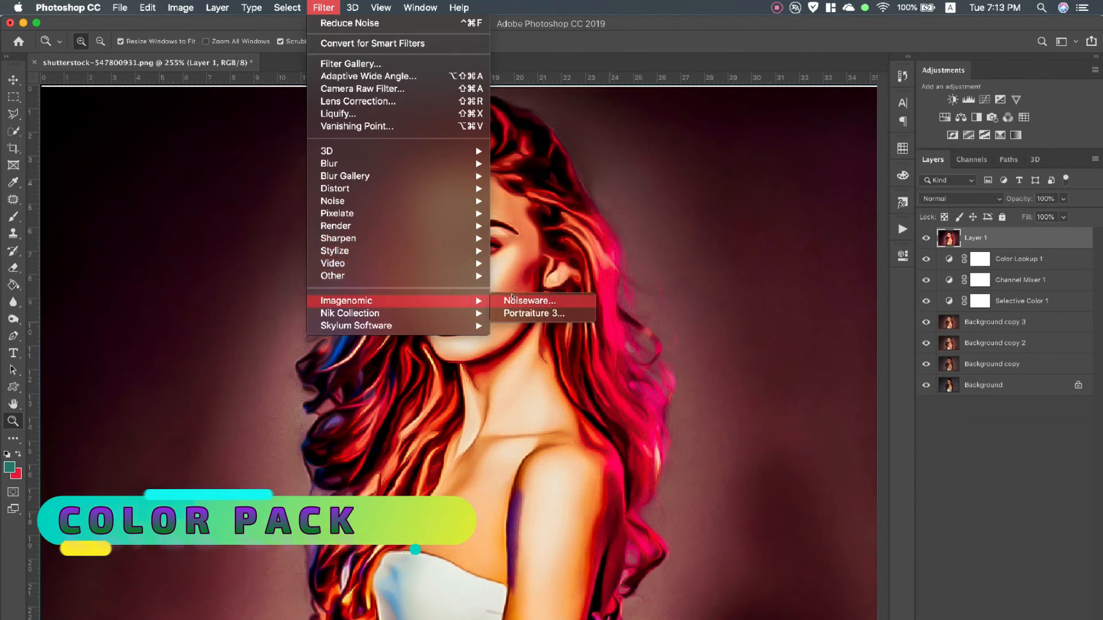
{"action": "left_click", "coordinate": [517, 297]}
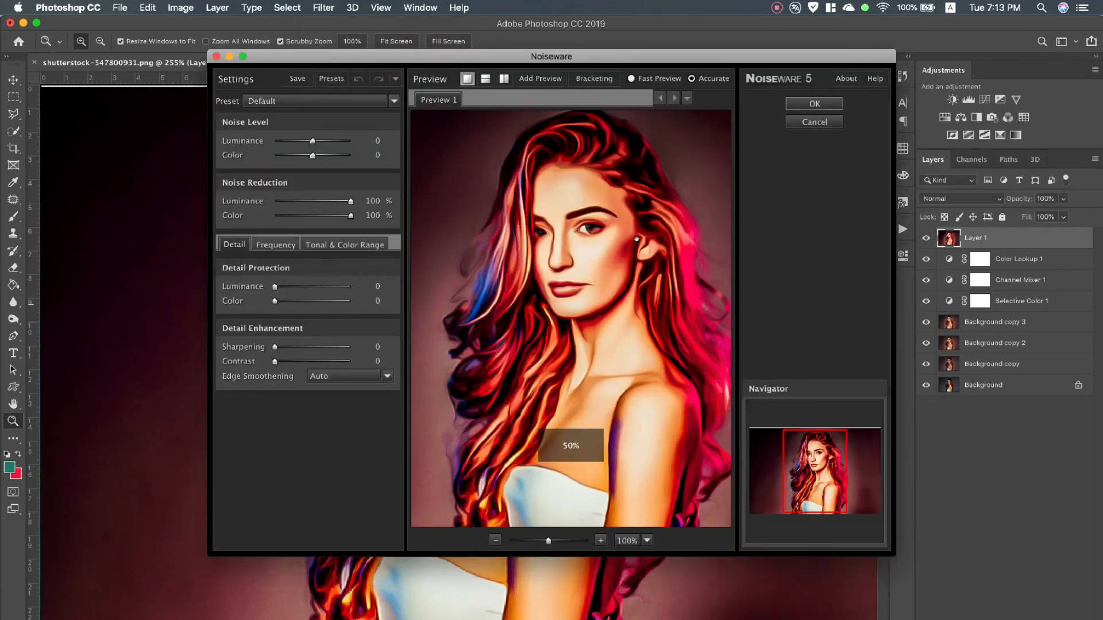
{"action": "left_click", "coordinate": [809, 105]}
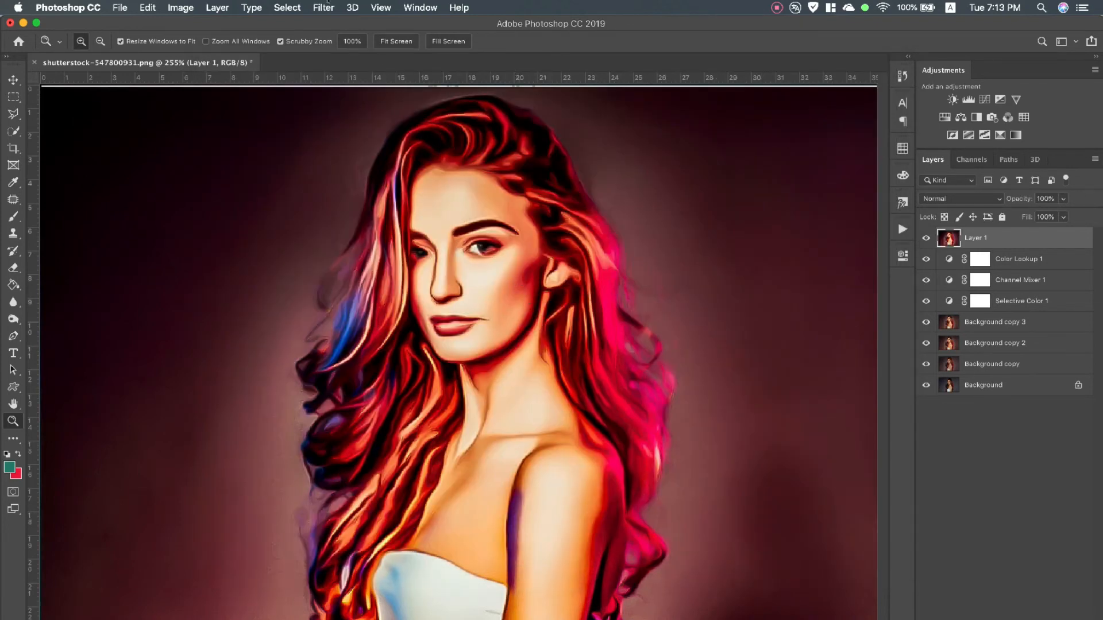
Duplicate Layer 1
{"action": "left_click", "coordinate": [315, 8]}
{"action": "mouse_move", "coordinate": [454, 278]}
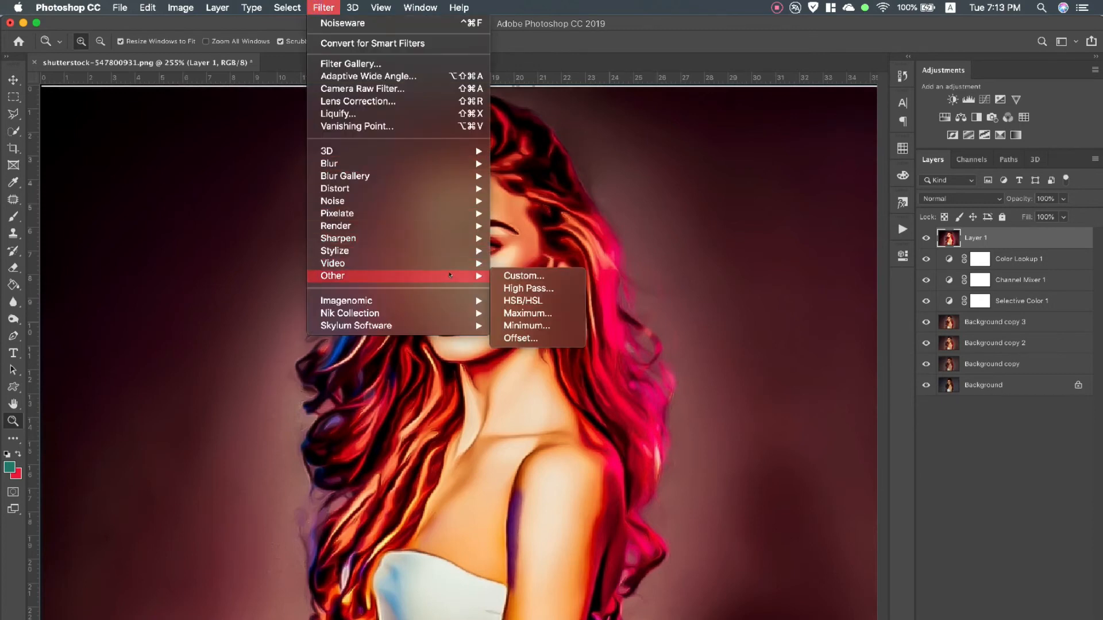
{"action": "left_click", "coordinate": [1016, 237]}
{"action": "left_click_drag", "start_coordinate": [1009, 238], "coordinate": [1035, 619]}
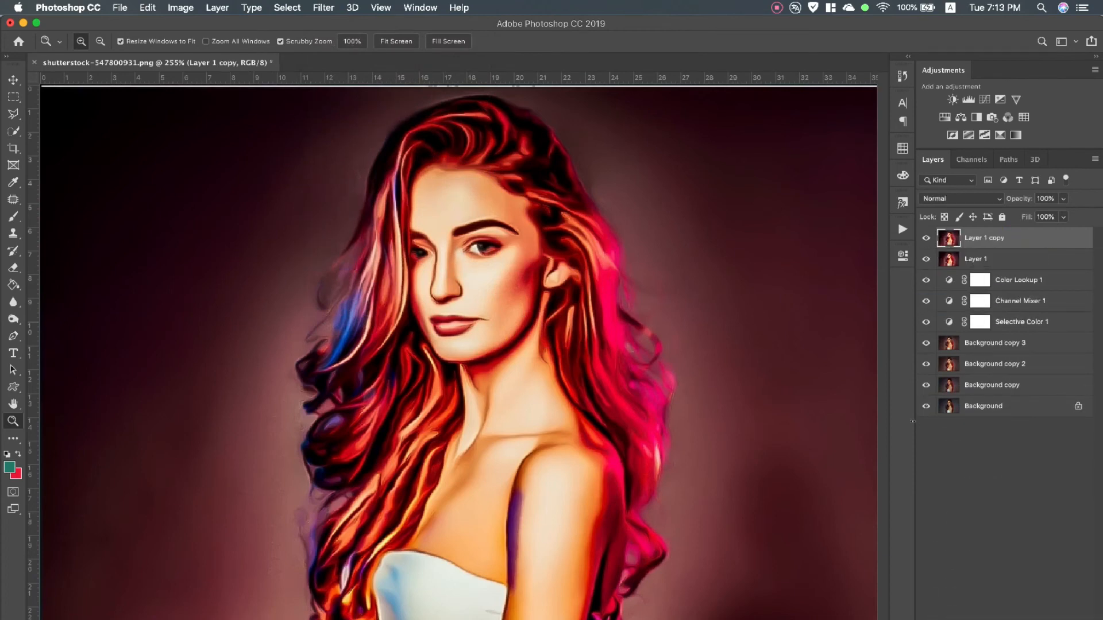
Apply a High Pass filter with a 0.3-pixel radius to the duplicate layer and set its blend mode to Soft Light
{"action": "left_click", "coordinate": [323, 8]}
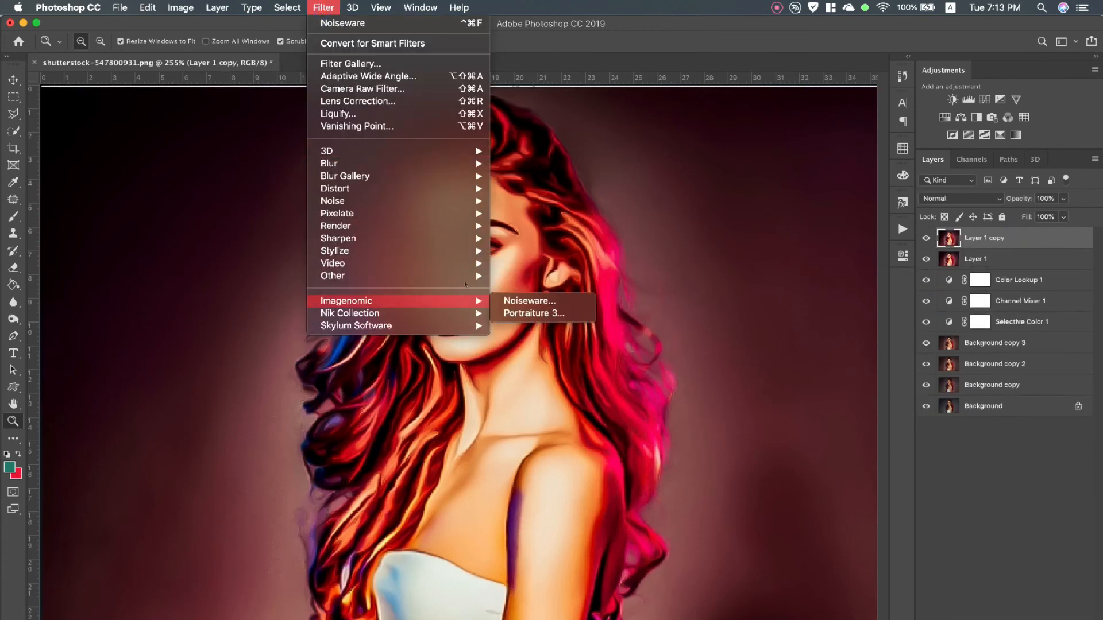
{"action": "mouse_move", "coordinate": [460, 276]}
{"action": "left_click", "coordinate": [533, 287]}
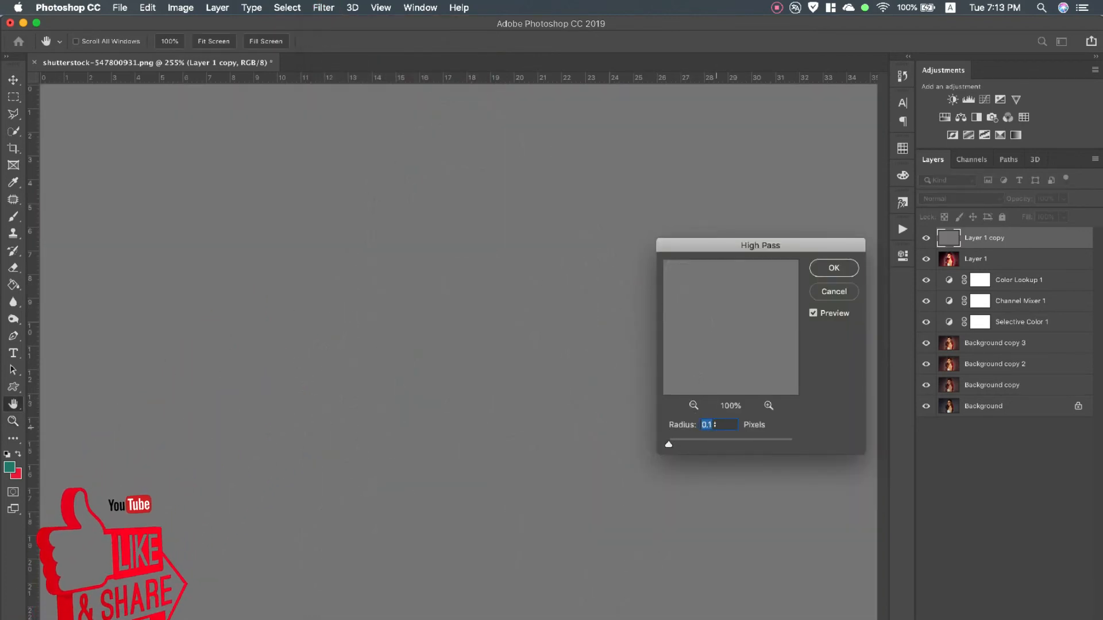
{"action": "key", "text": "Up"}
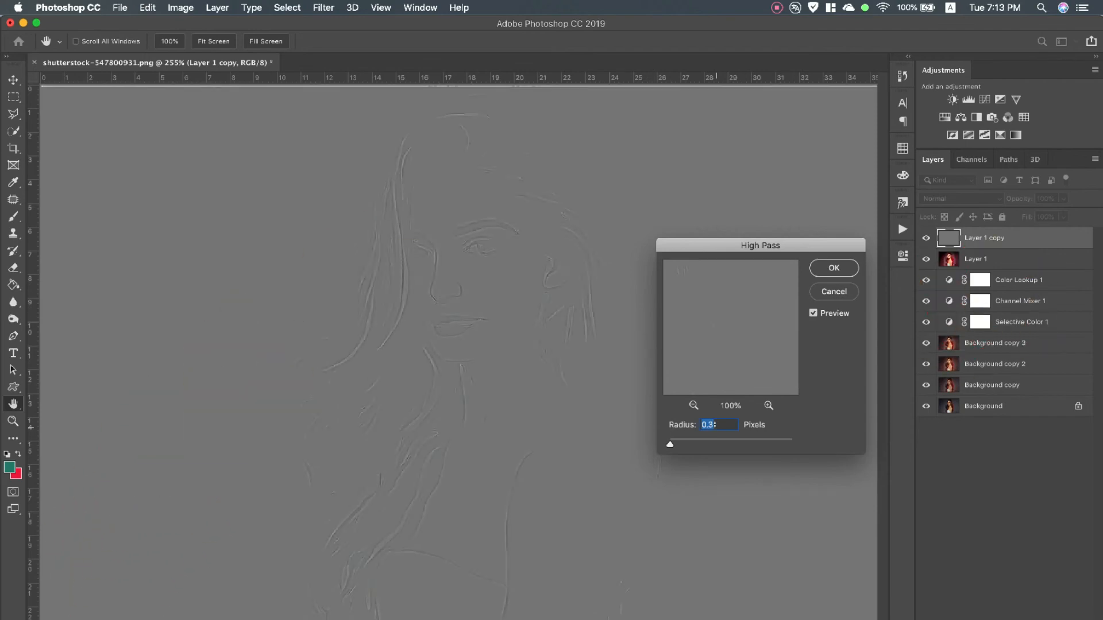
{"action": "left_click", "coordinate": [834, 267]}
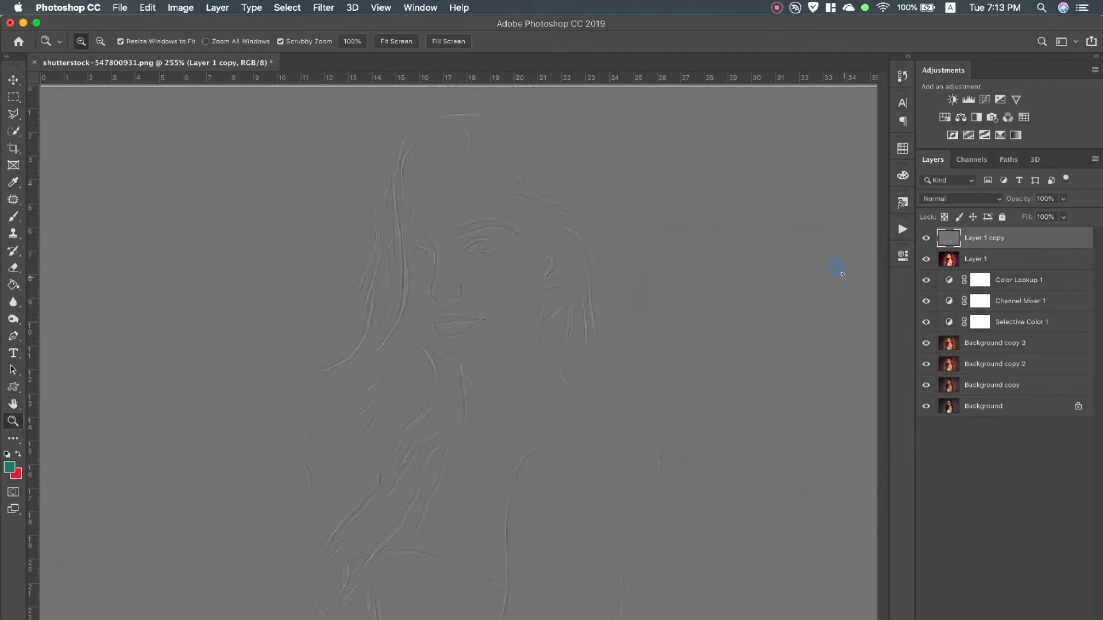
{"action": "left_click", "coordinate": [937, 199]}
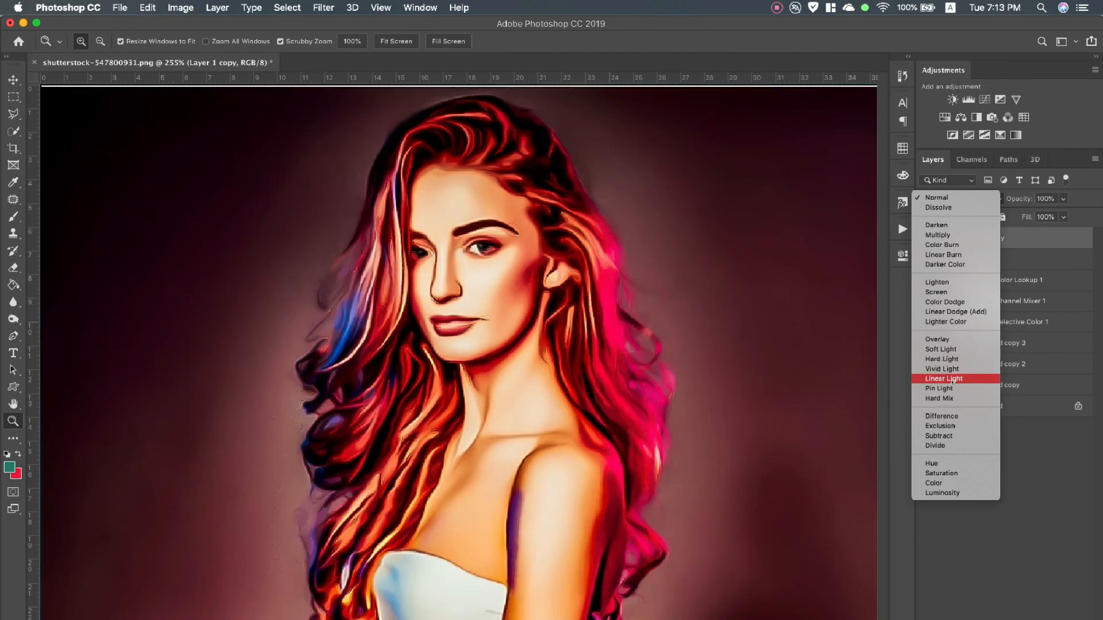
{"action": "left_click", "coordinate": [950, 350]}
Compare the portrait with and without the High Pass layer and examine the face, hair and dress at 500% for sharpness
{"action": "left_click", "coordinate": [926, 238]}
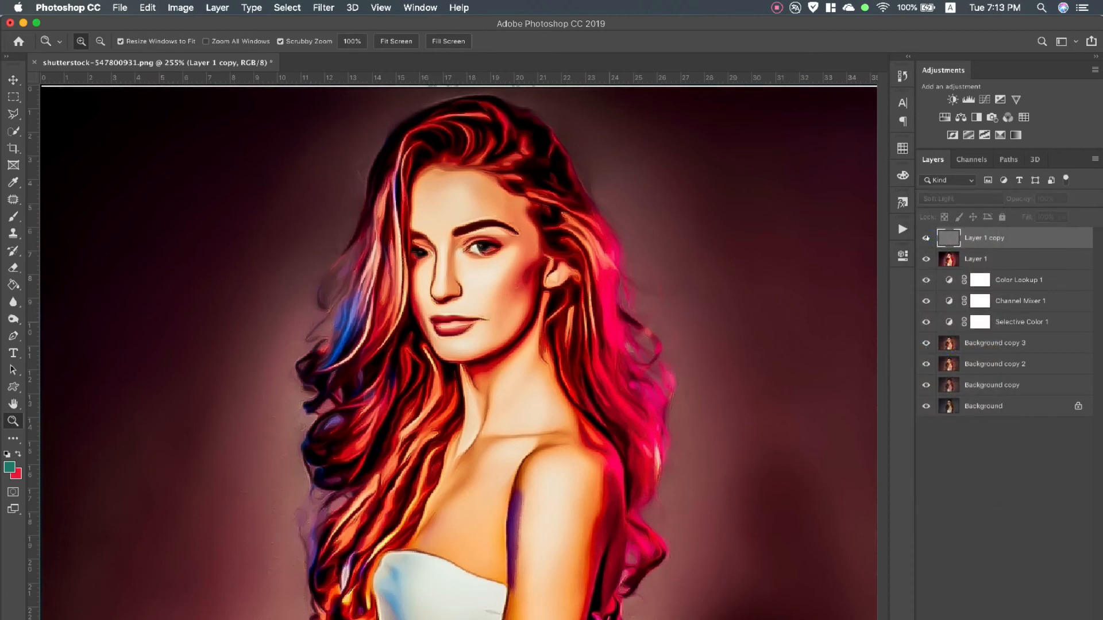
{"action": "left_click_drag", "start_coordinate": [462, 274], "coordinate": [463, 292]}
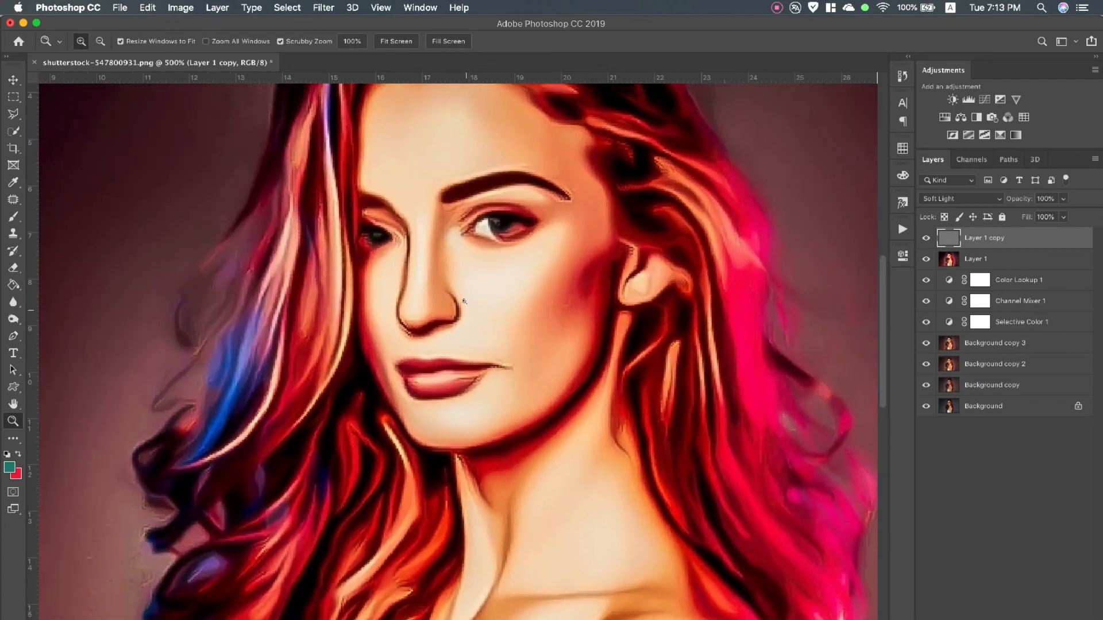
{"action": "scroll", "coordinate": [464, 301], "scroll_direction": "up", "scroll_amount": 3}
{"action": "scroll", "coordinate": [465, 301], "scroll_direction": "up", "scroll_amount": 2}
{"action": "scroll", "coordinate": [464, 301], "scroll_direction": "down", "scroll_amount": 9}
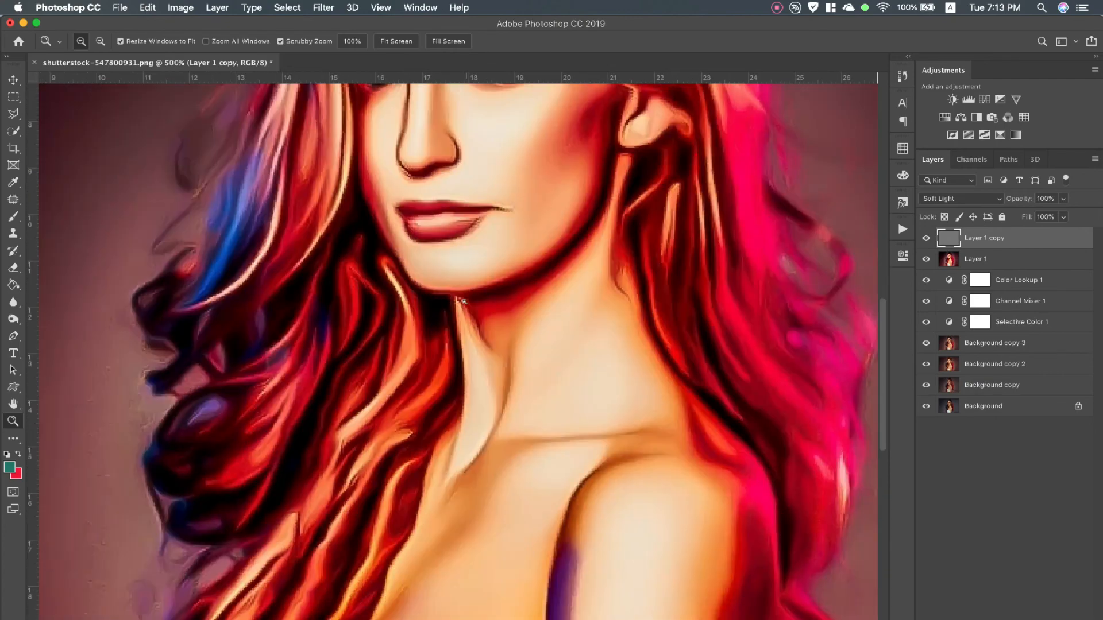
{"action": "scroll", "coordinate": [465, 301], "scroll_direction": "down", "scroll_amount": 12}
{"action": "scroll", "coordinate": [464, 301], "scroll_direction": "up", "scroll_amount": 6}
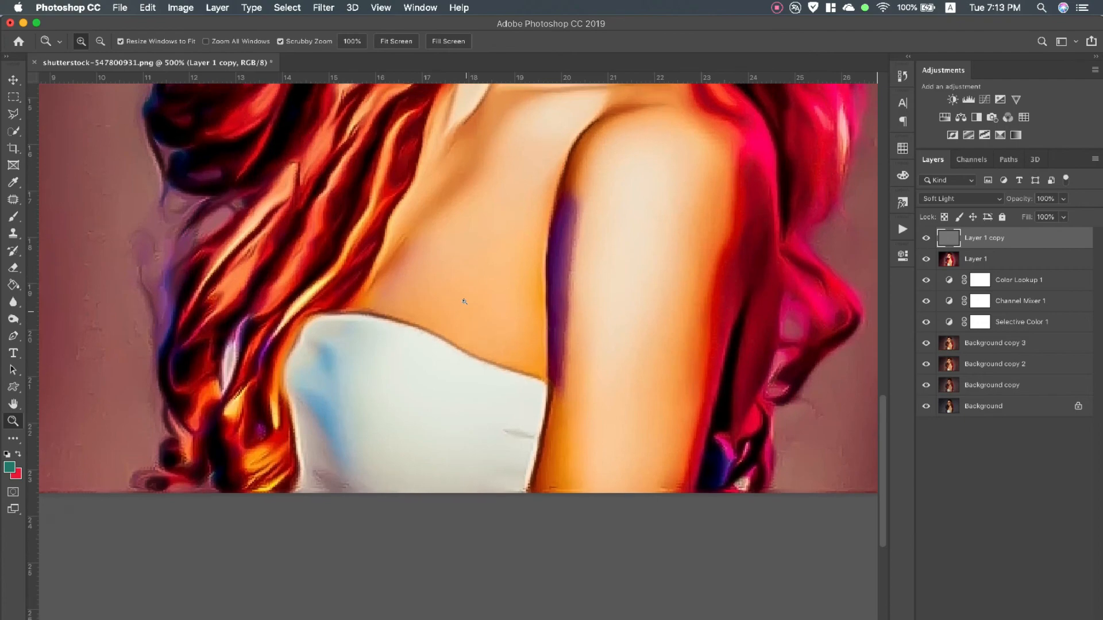
{"action": "scroll", "coordinate": [464, 301], "scroll_direction": "up", "scroll_amount": 10}
{"action": "left_click", "coordinate": [398, 42]}
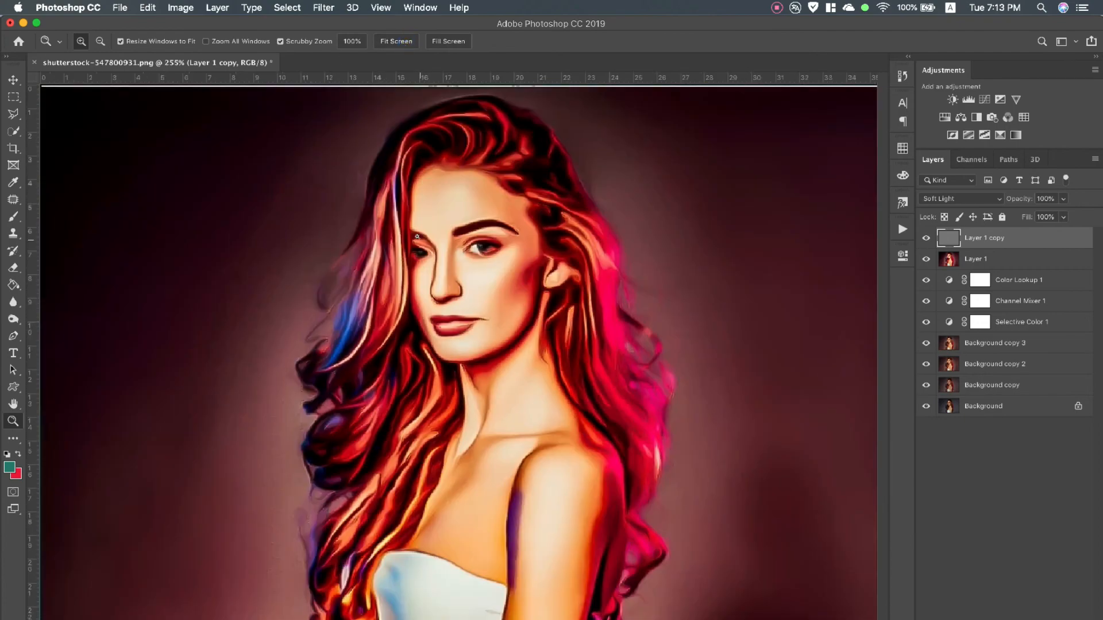
Save a JPEG copy of the portrait to the Desktop as shutterstock-547800931.jpg
{"action": "left_click", "coordinate": [120, 7]}
{"action": "left_click", "coordinate": [440, 236]}
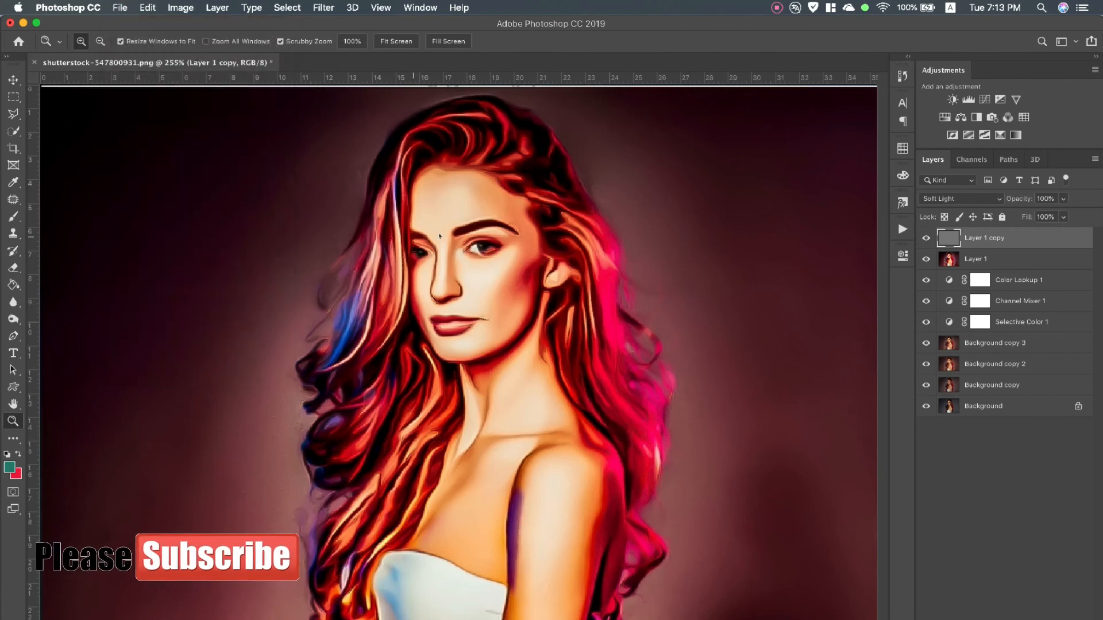
{"action": "left_click", "coordinate": [506, 212]}
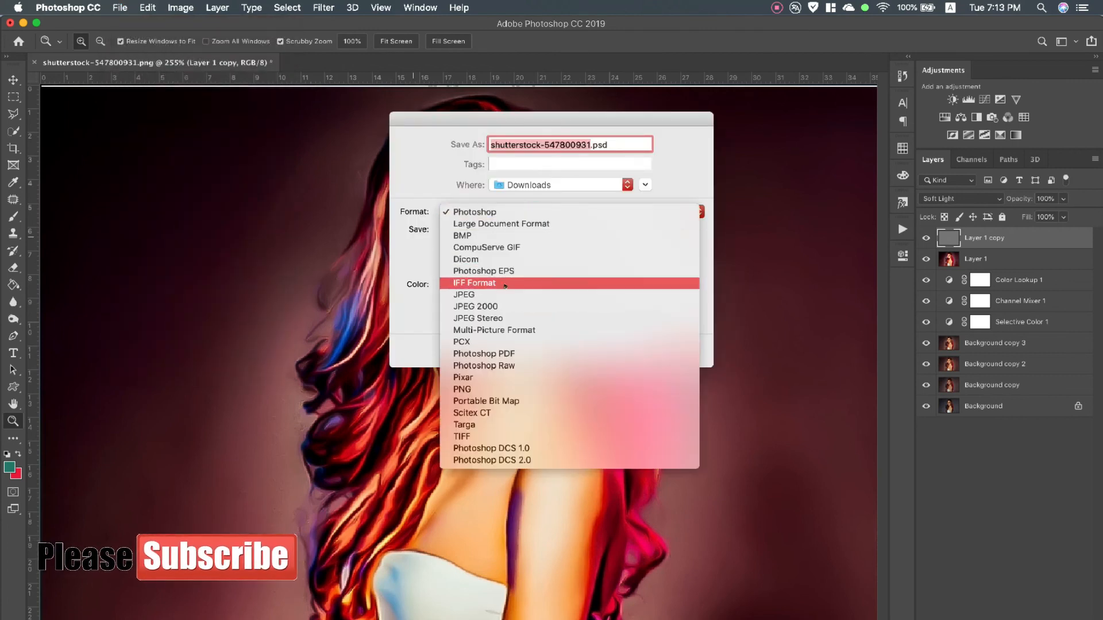
{"action": "left_click", "coordinate": [477, 295]}
{"action": "left_click", "coordinate": [558, 184]}
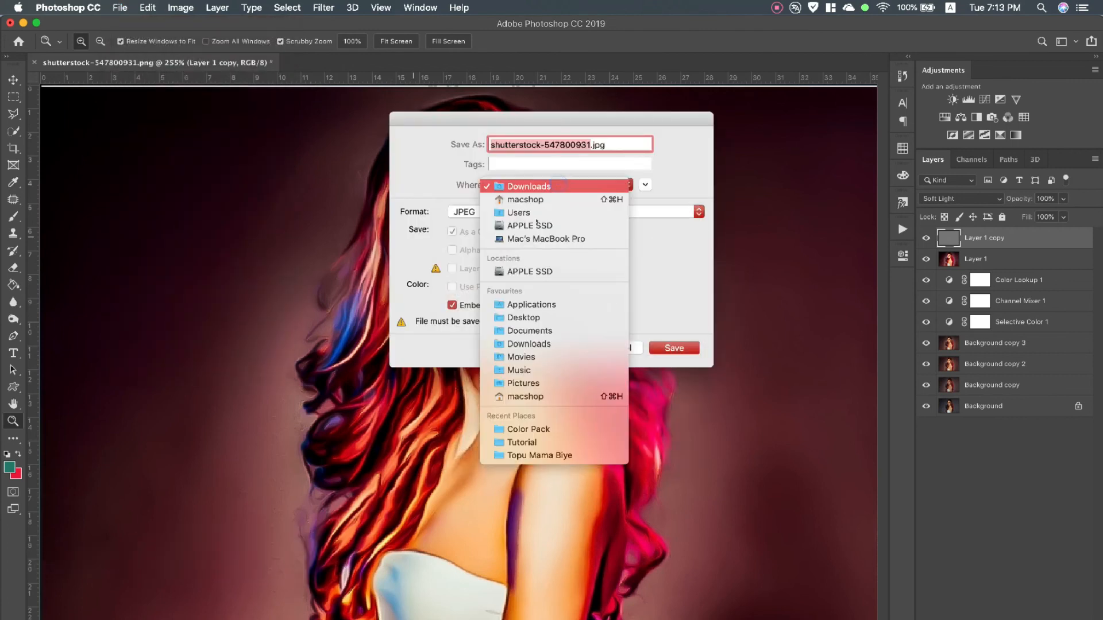
{"action": "left_click", "coordinate": [518, 317]}
{"action": "left_click", "coordinate": [672, 347]}
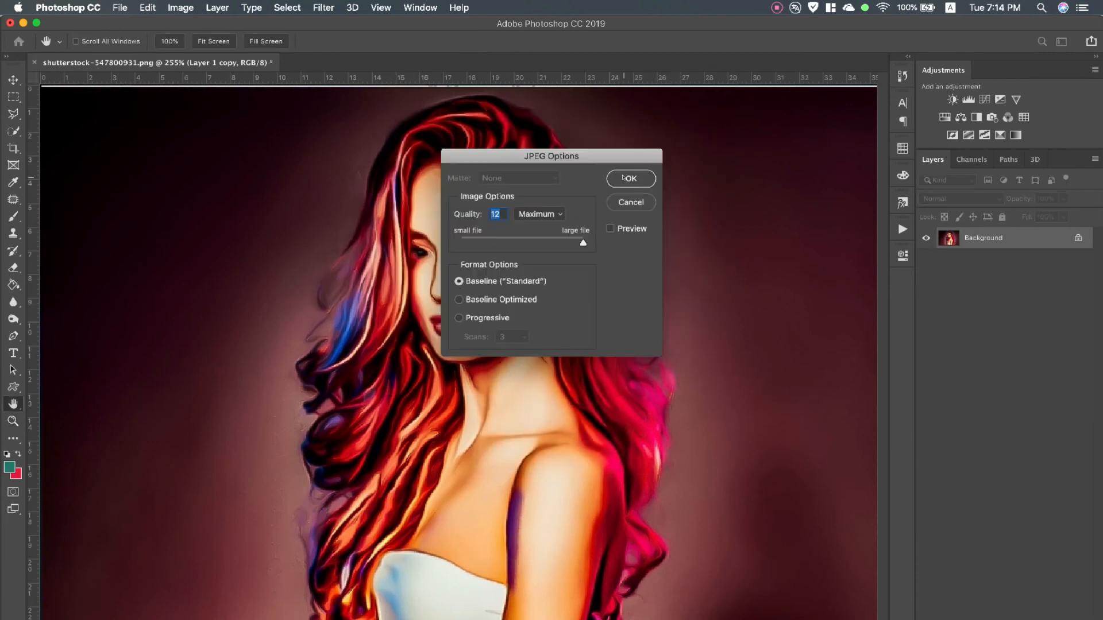